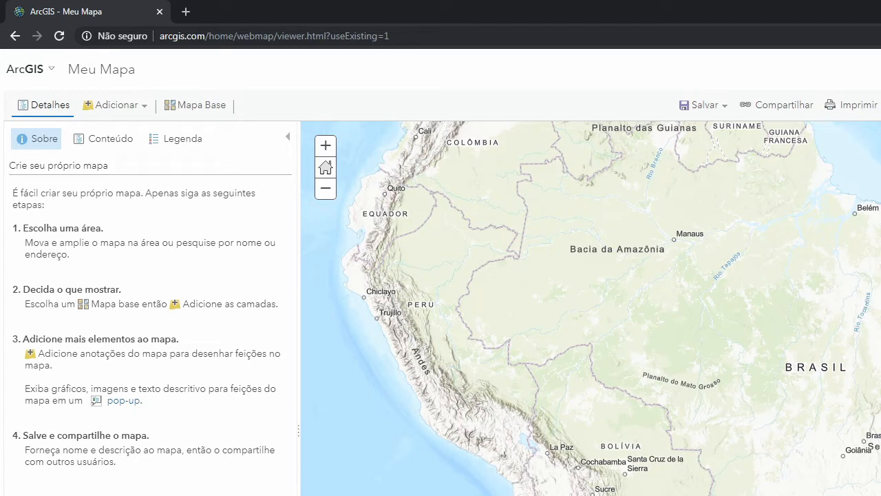
Open the Centro de Estudos da Metrópole's data download page from its home page and filter the datasets by the cartografico type.
{"action": "mouse_move", "coordinate": [880, 141]}
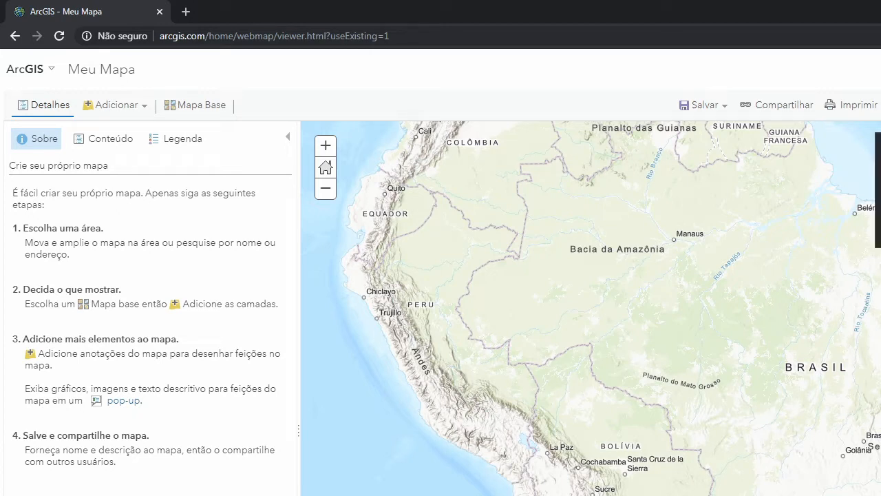
{"action": "mouse_move", "coordinate": [879, 238]}
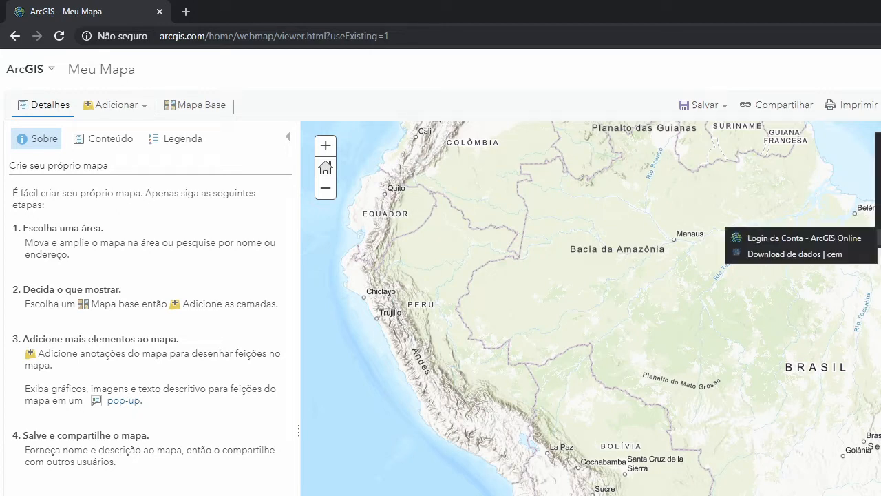
{"action": "left_click", "coordinate": [825, 254]}
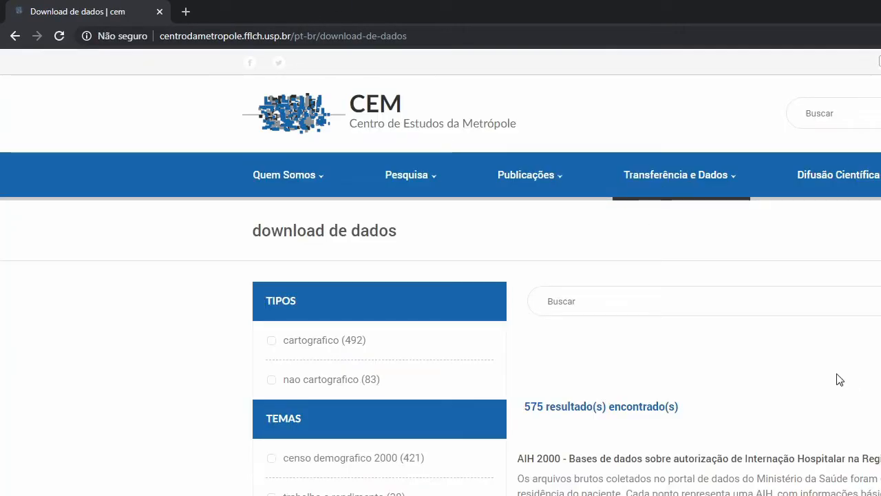
{"action": "left_click", "coordinate": [393, 122]}
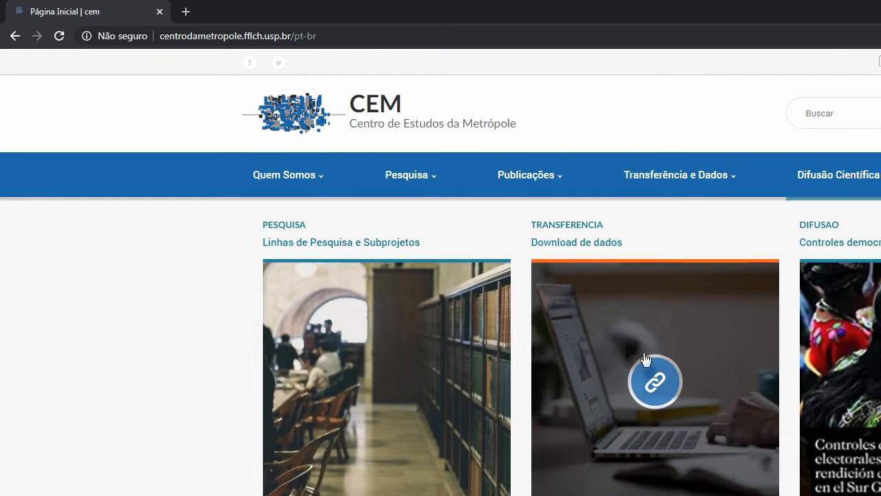
{"action": "left_click", "coordinate": [652, 411]}
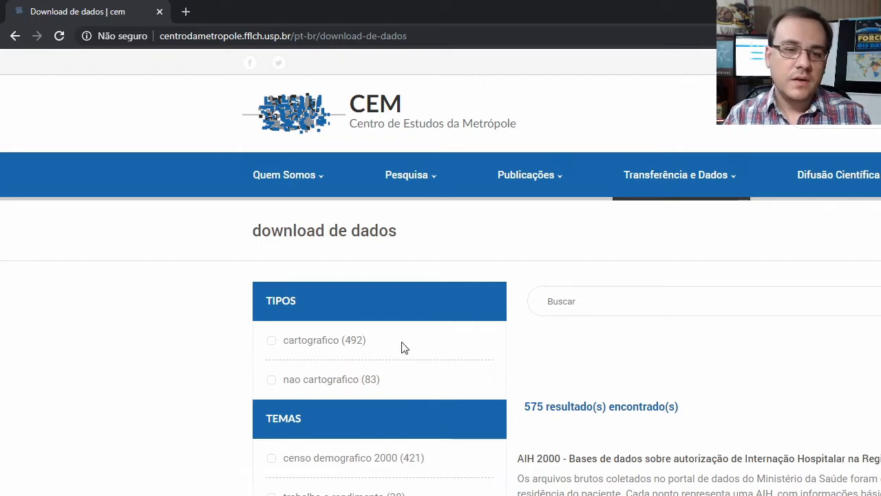
{"action": "left_click", "coordinate": [272, 342]}
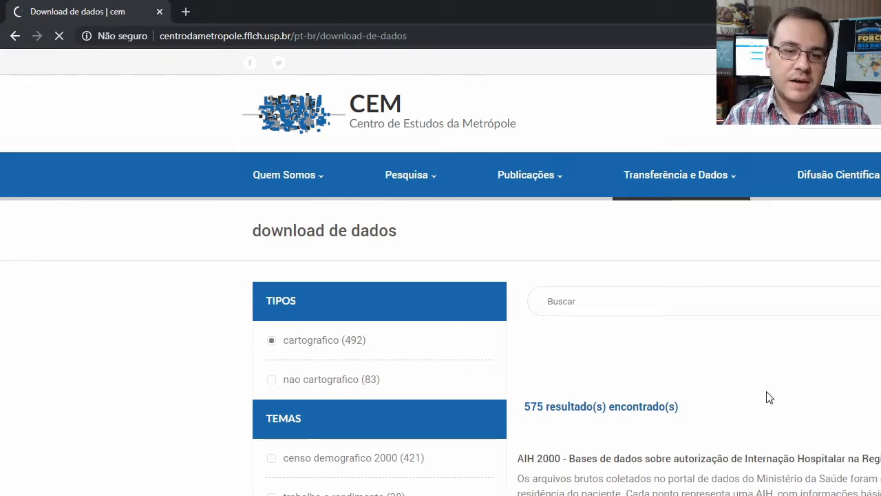
{"action": "scroll", "coordinate": [701, 333], "scroll_direction": "down", "scroll_amount": 5}
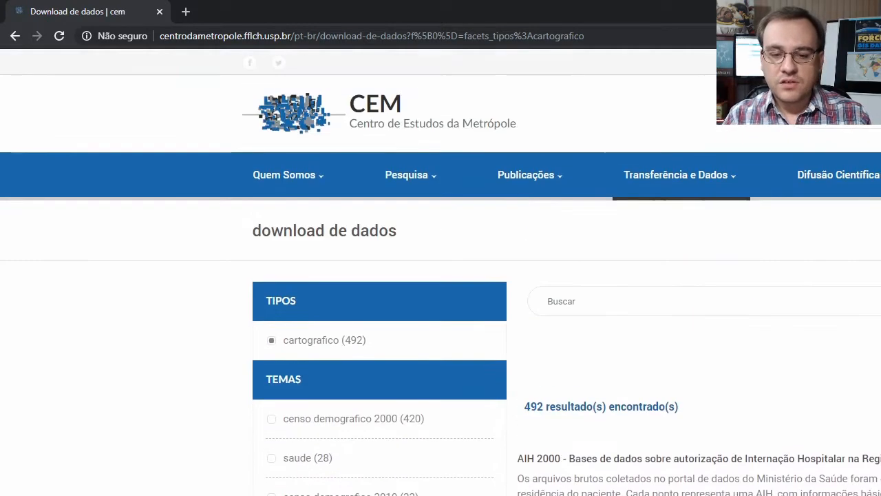
Search the data download catalogue for "escolas" and look through the matching datasets.
{"action": "left_click", "coordinate": [680, 303]}
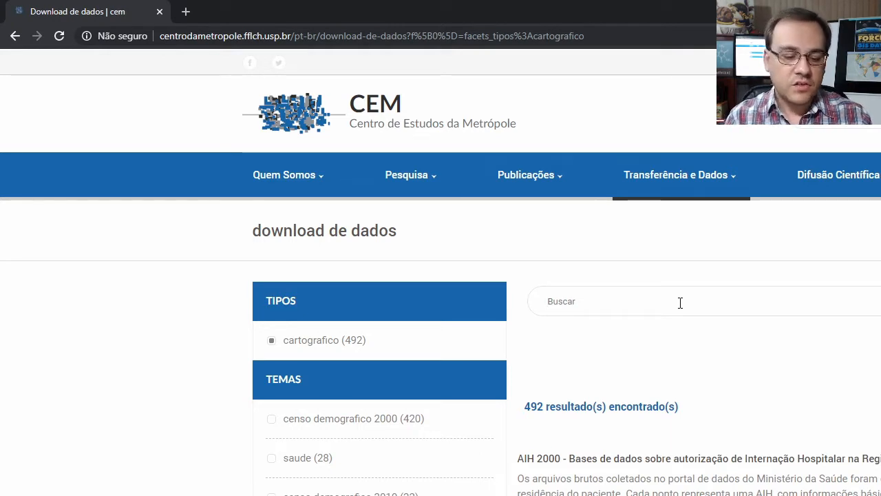
{"action": "type", "text": "escolas"}
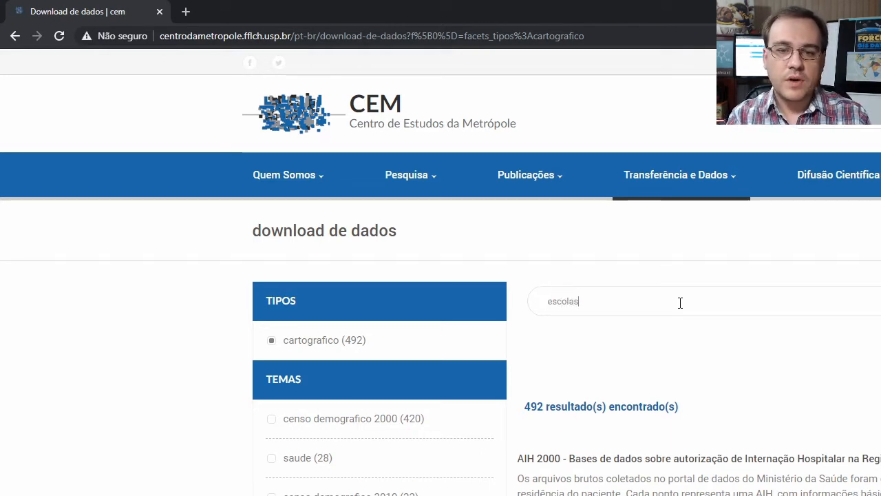
{"action": "key", "text": "Return"}
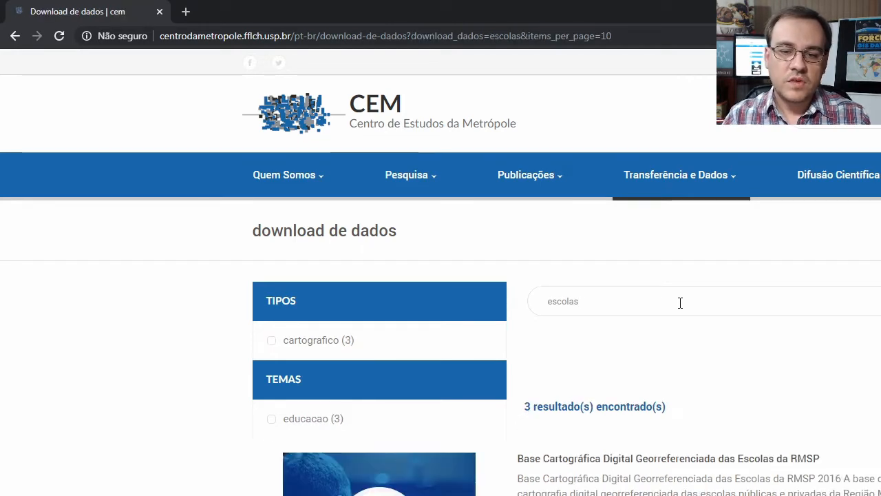
{"action": "scroll", "coordinate": [680, 303], "scroll_direction": "down", "scroll_amount": 2}
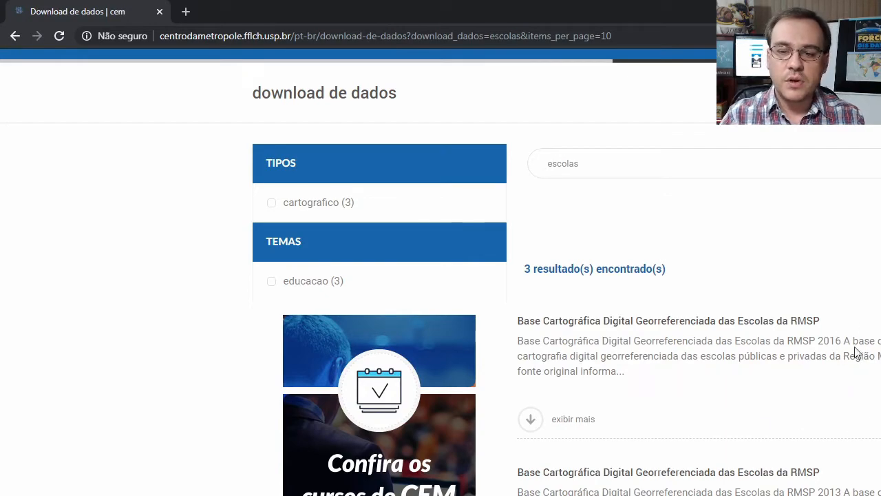
{"action": "scroll", "coordinate": [684, 468], "scroll_direction": "down", "scroll_amount": 2}
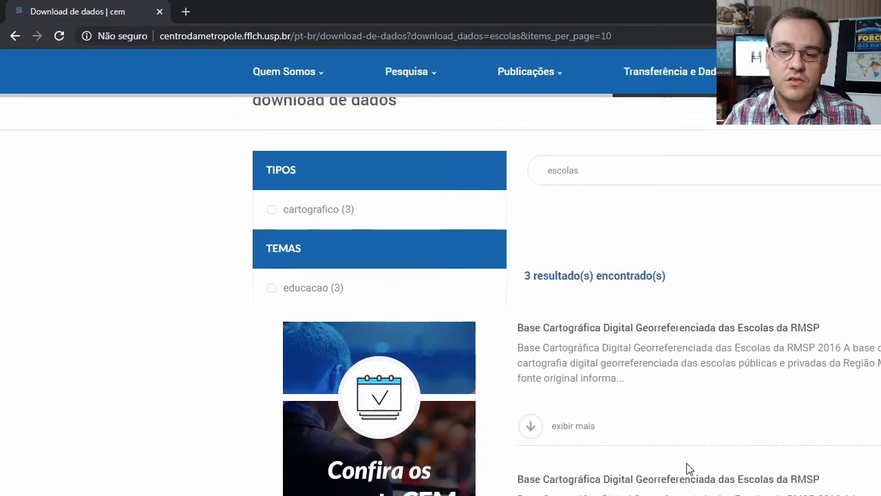
{"action": "scroll", "coordinate": [689, 468], "scroll_direction": "up", "scroll_amount": 3}
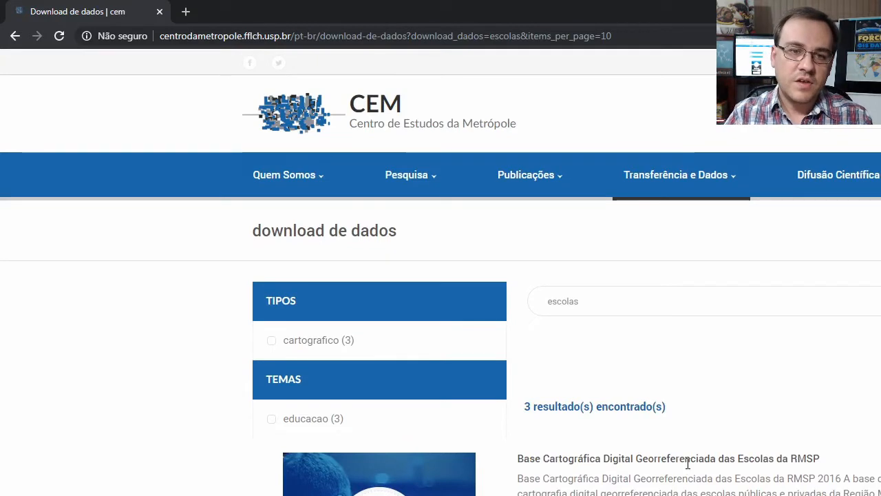
Open ArcGIS Online in a new browser tab and go to its map viewer.
{"action": "left_click", "coordinate": [193, 15]}
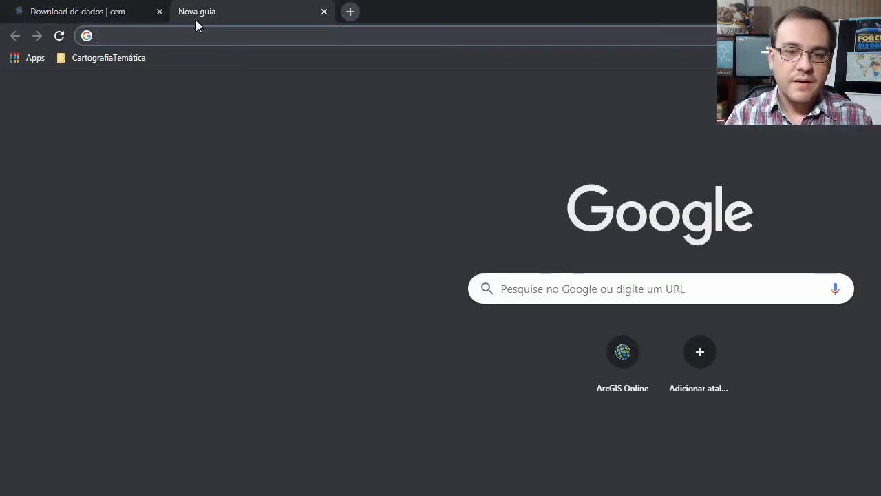
{"action": "left_click", "coordinate": [627, 352]}
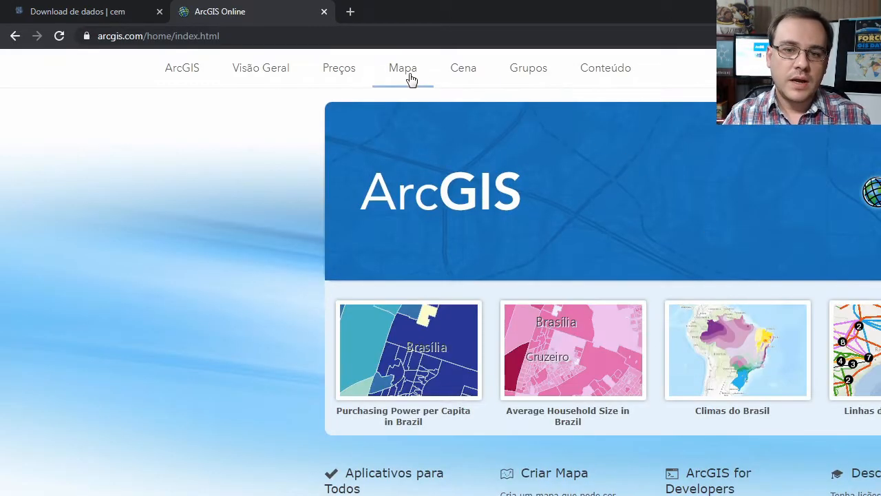
{"action": "left_click", "coordinate": [406, 76]}
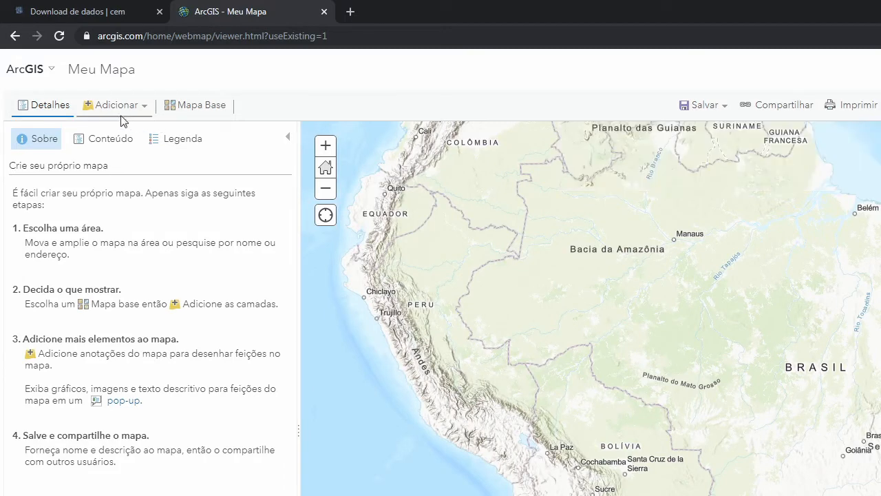
Start a layer search and browse the layers offered by ArcGIS Online and by Atlas em Tempo Real.
{"action": "left_click", "coordinate": [123, 116]}
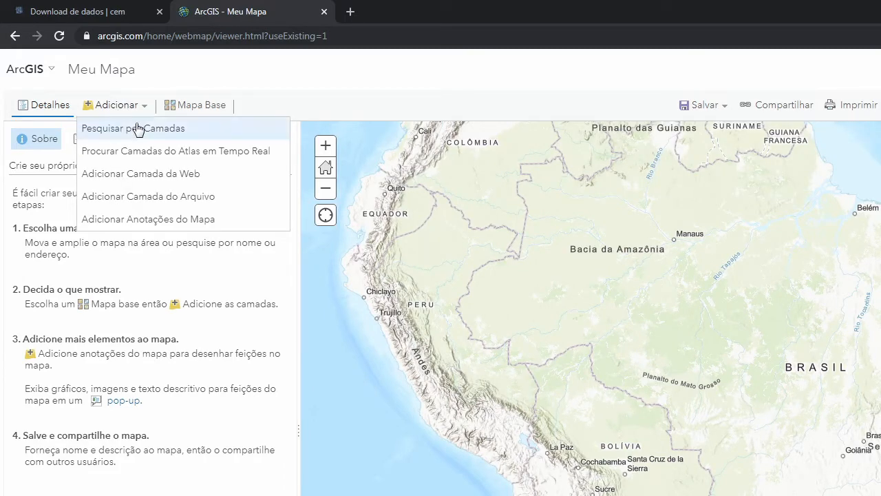
{"action": "left_click", "coordinate": [170, 131]}
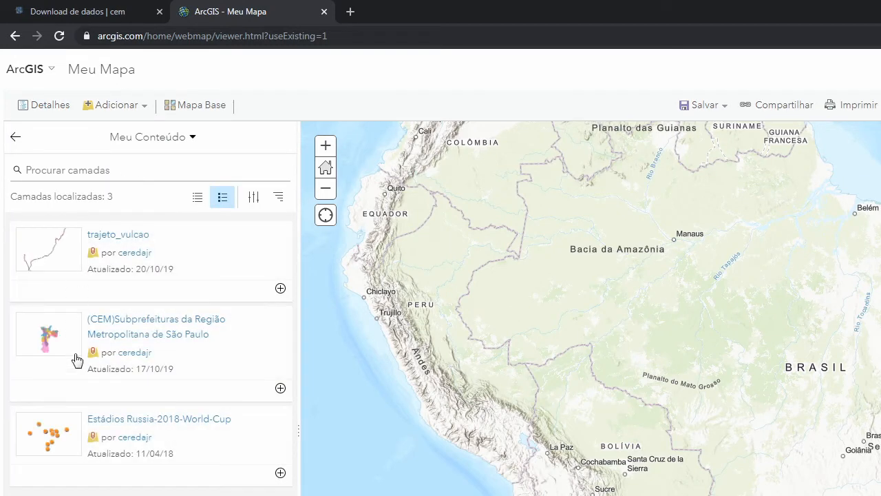
{"action": "left_click", "coordinate": [172, 139]}
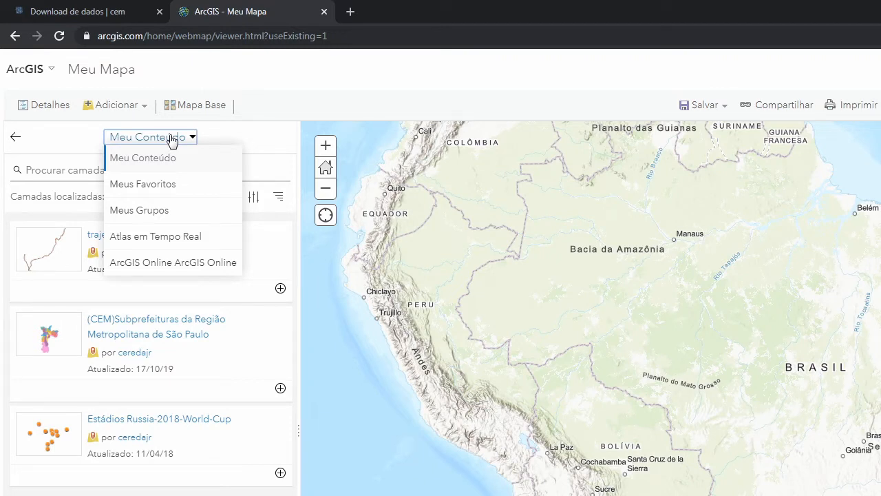
{"action": "left_click", "coordinate": [210, 267]}
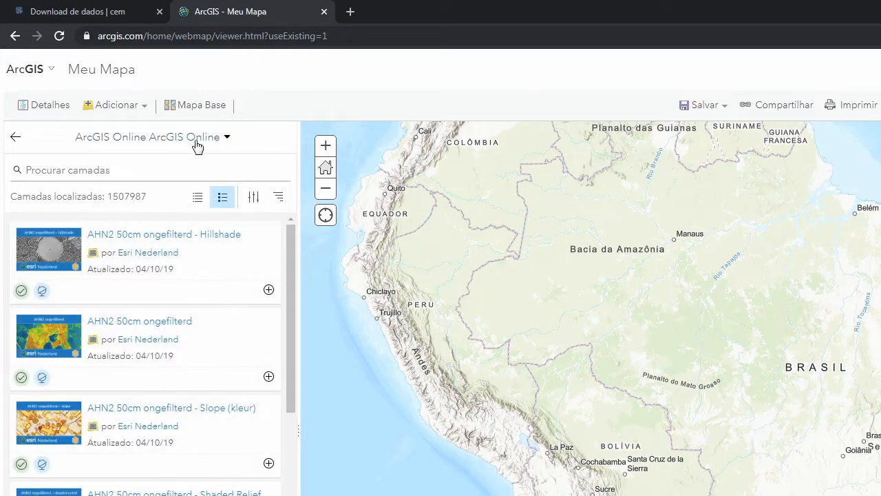
{"action": "left_click", "coordinate": [197, 145]}
{"action": "left_click", "coordinate": [158, 244]}
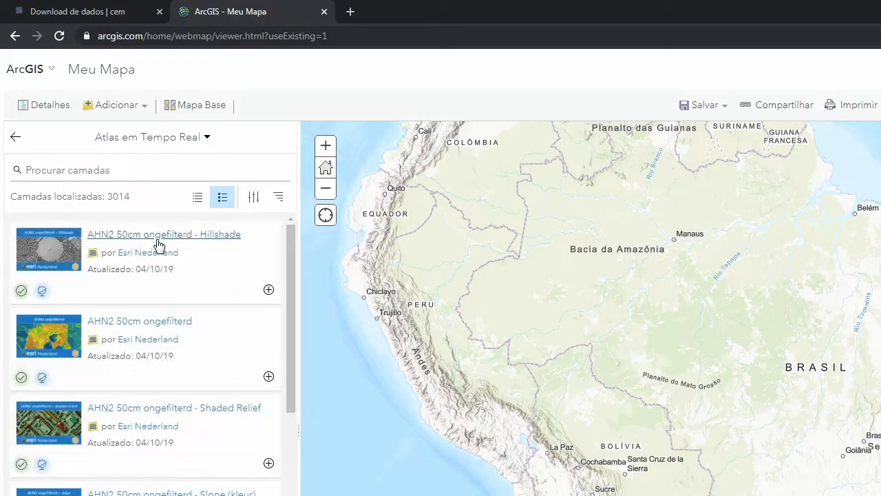
{"action": "left_click_drag", "start_coordinate": [289, 243], "coordinate": [310, 214]}
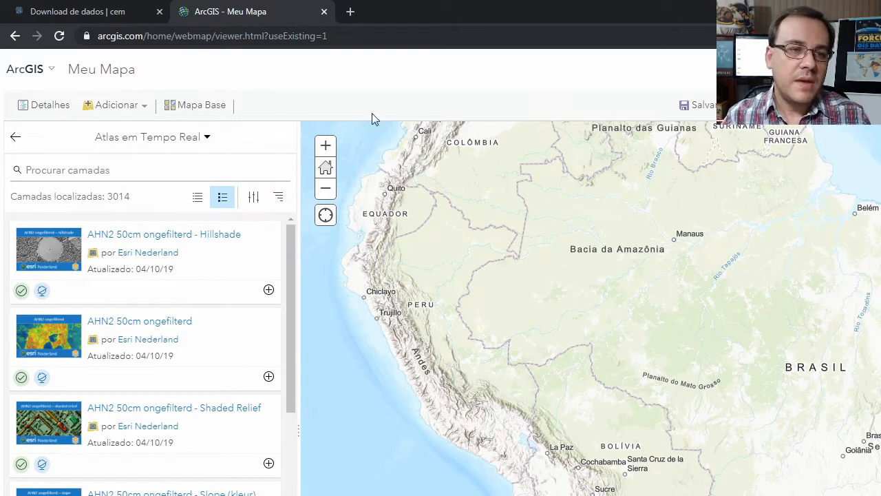
Restart the layer search in Meu Conteúdo and review the content sources available for finding layers.
{"action": "left_click", "coordinate": [205, 142]}
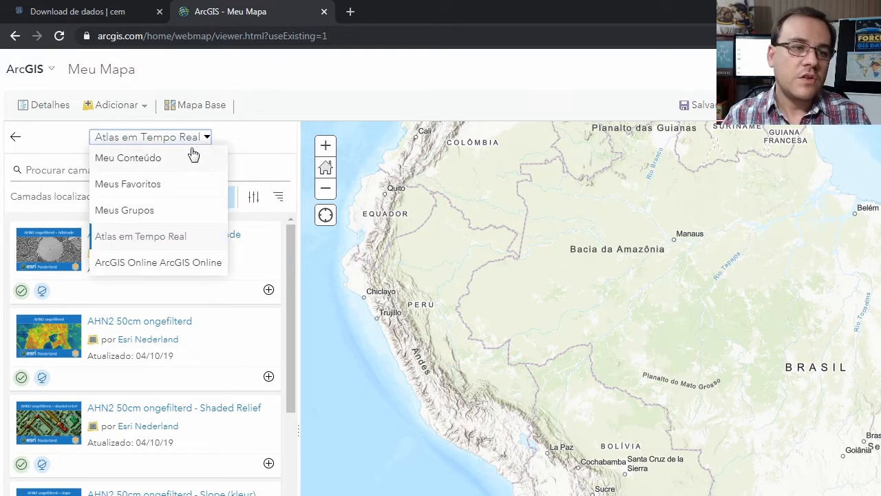
{"action": "left_click", "coordinate": [133, 106]}
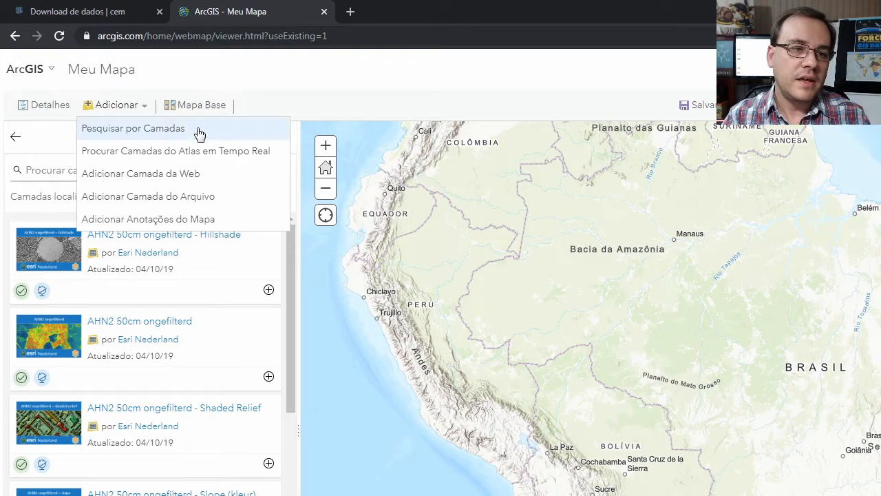
{"action": "left_click", "coordinate": [132, 127]}
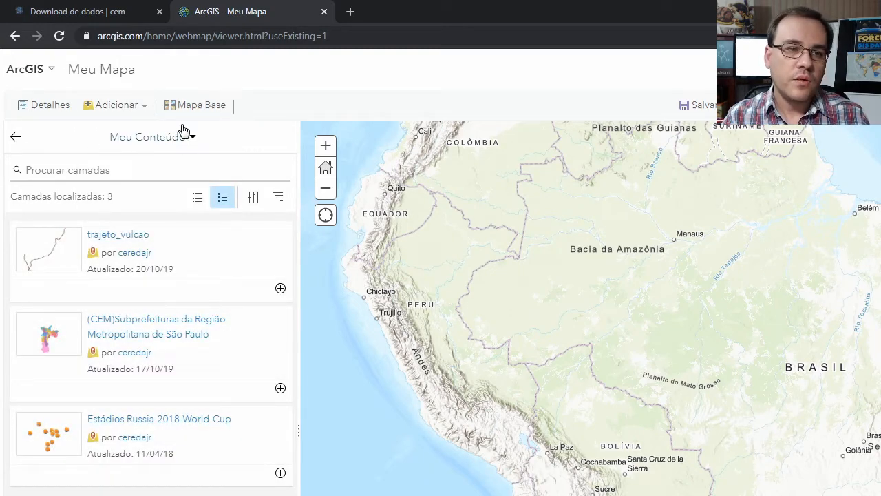
{"action": "left_click", "coordinate": [150, 108]}
{"action": "left_click", "coordinate": [155, 131]}
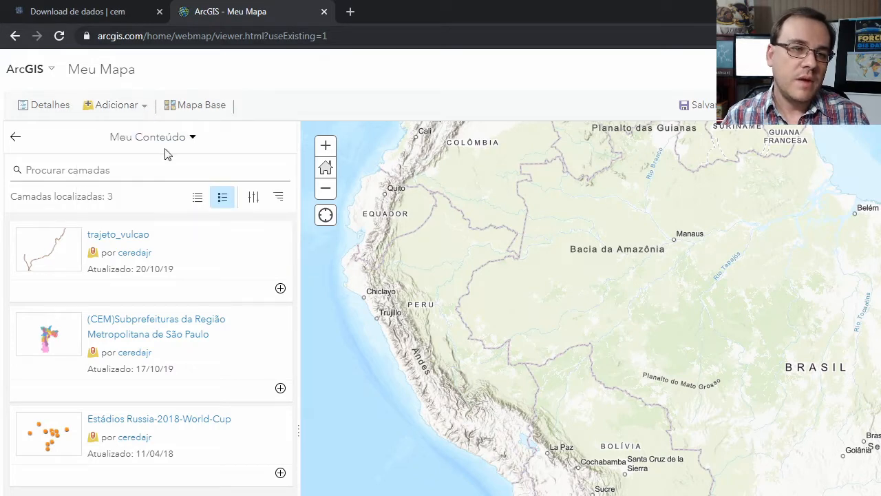
{"action": "left_click", "coordinate": [180, 139]}
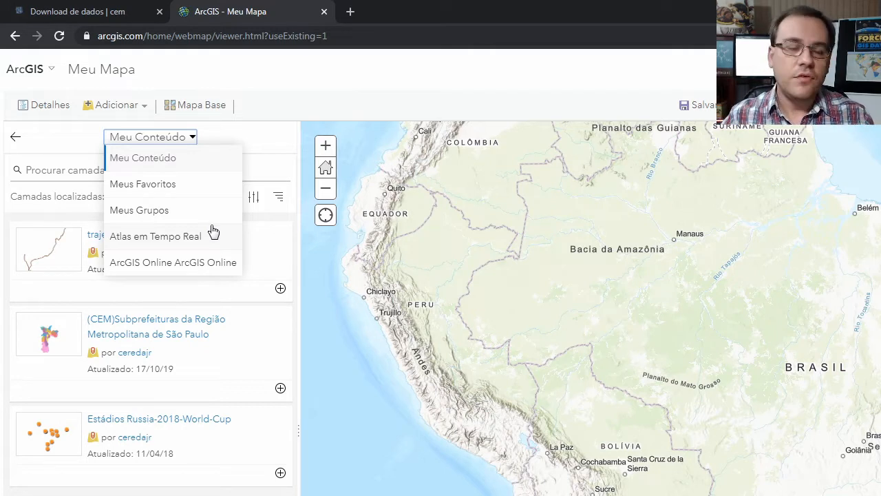
Review the data types supported for adding a layer from the web, and leave without adding one.
{"action": "left_click", "coordinate": [137, 108]}
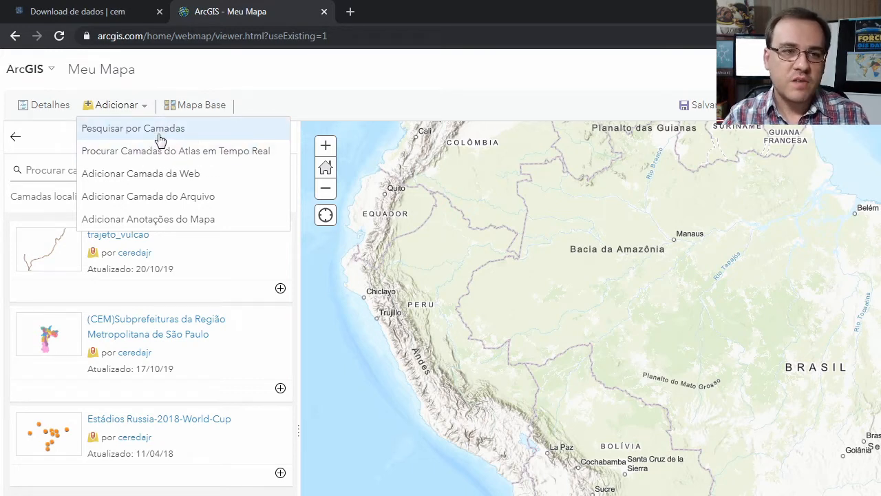
{"action": "left_click", "coordinate": [193, 182]}
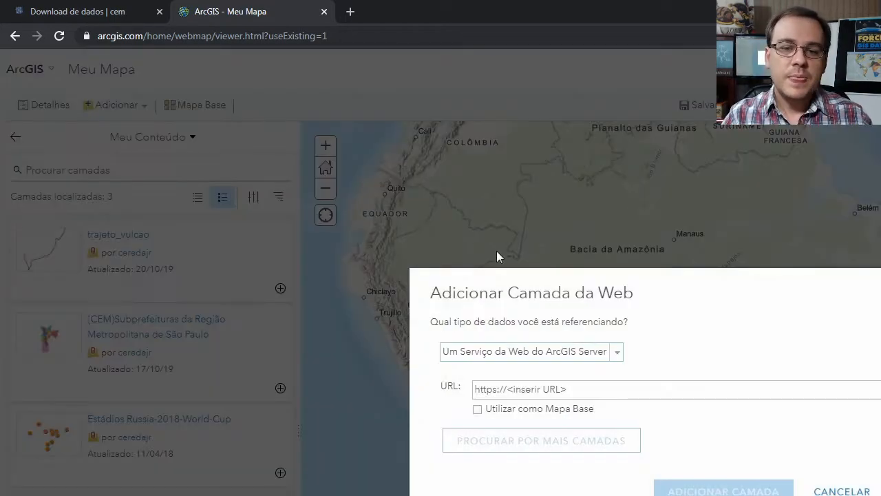
{"action": "left_click", "coordinate": [617, 354]}
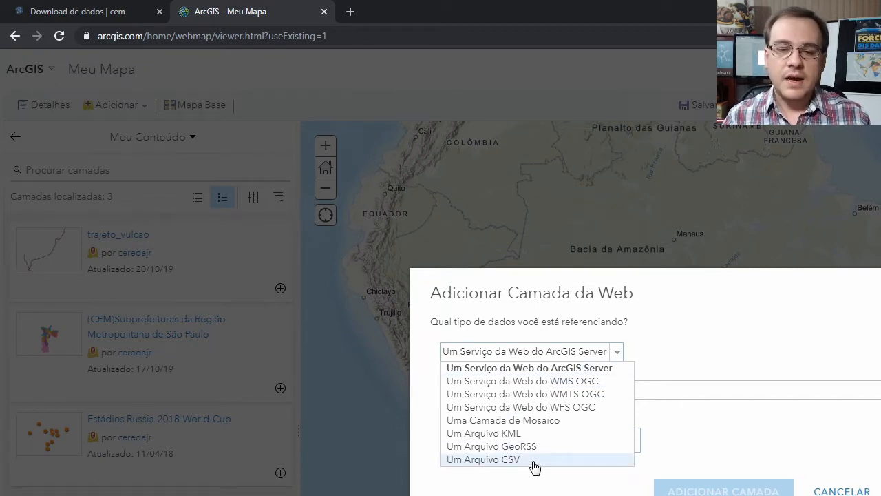
{"action": "left_click", "coordinate": [798, 281]}
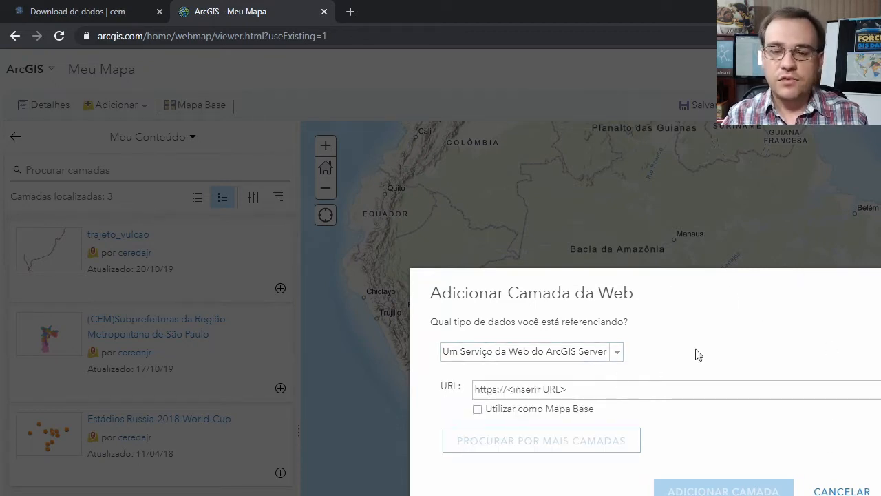
{"action": "left_click", "coordinate": [842, 491]}
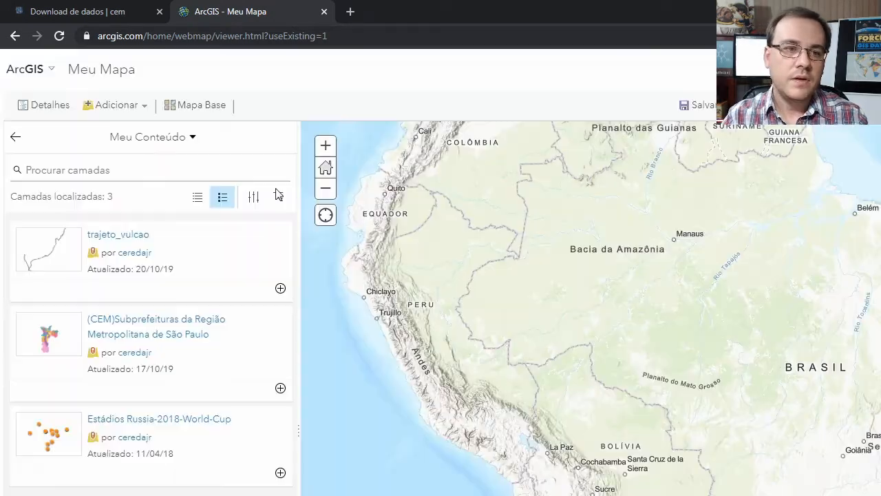
Start adding a layer from a file and check the supported file formats, especially the zipped shapefile requirement.
{"action": "left_click", "coordinate": [135, 107]}
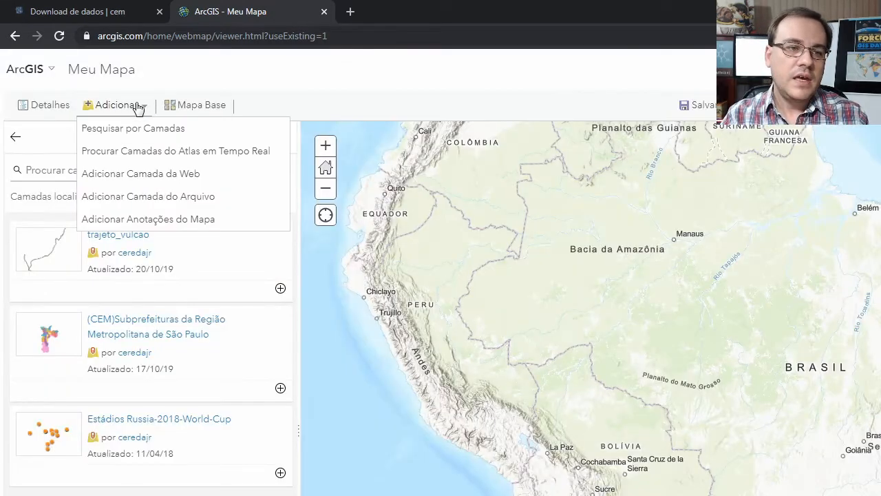
{"action": "left_click", "coordinate": [222, 200]}
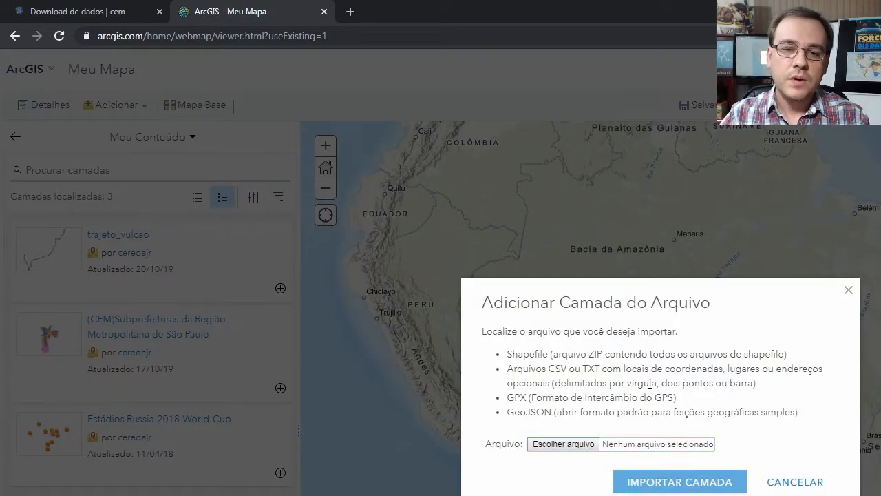
{"action": "left_click_drag", "start_coordinate": [507, 353], "coordinate": [801, 361]}
{"action": "left_click", "coordinate": [793, 360]}
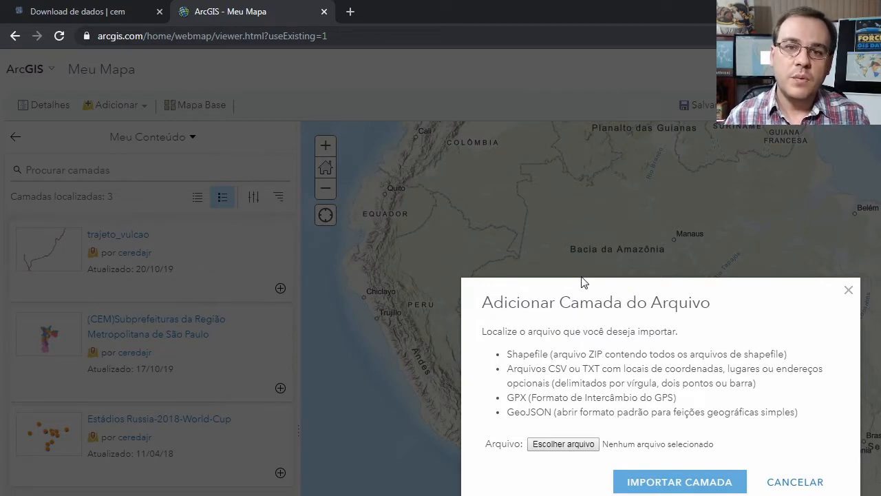
Choose (CEM)Subprefeituras da Região Metropolitana de São Paulo_2007.zip as the file to import and keep its original features.
{"action": "left_click", "coordinate": [590, 446]}
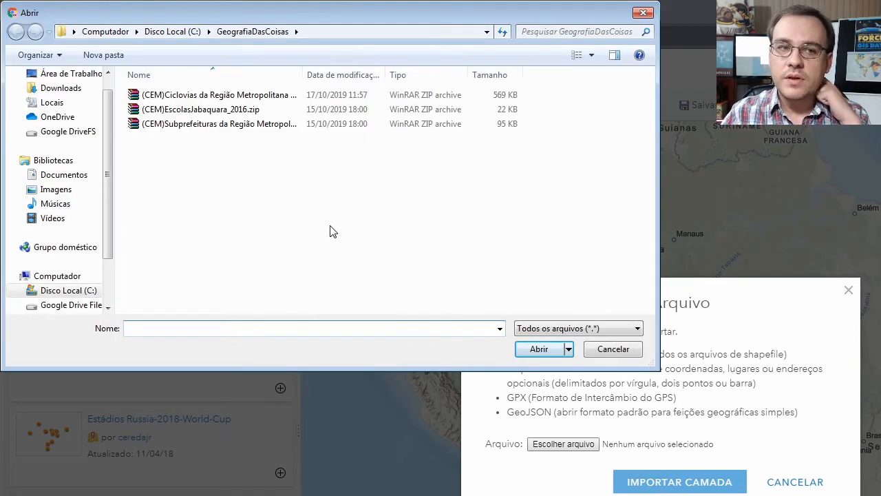
{"action": "left_click", "coordinate": [286, 131]}
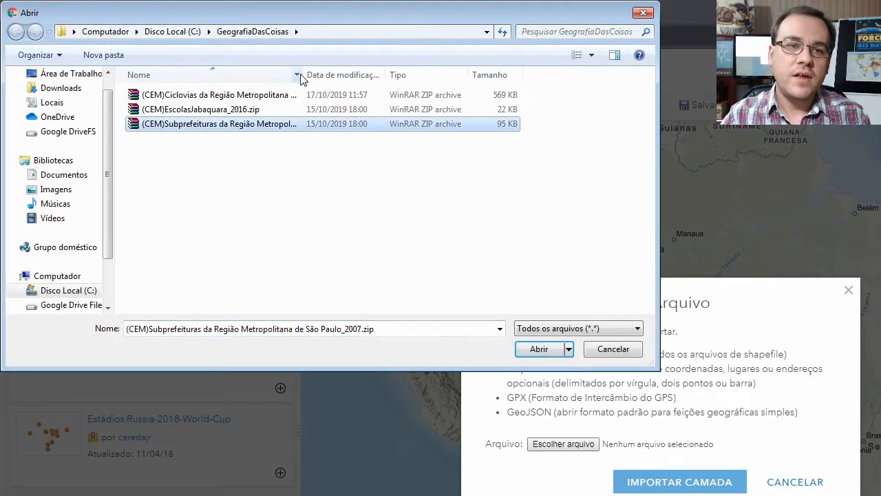
{"action": "double_click", "coordinate": [304, 76]}
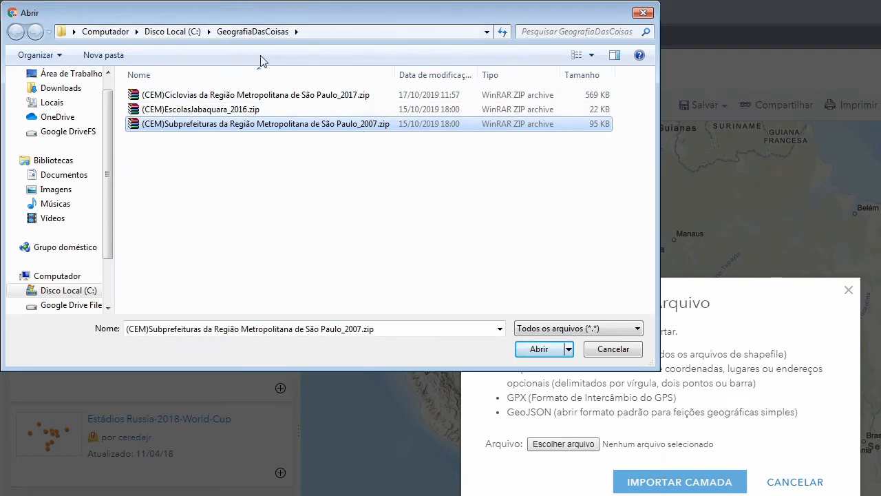
{"action": "left_click", "coordinate": [539, 349]}
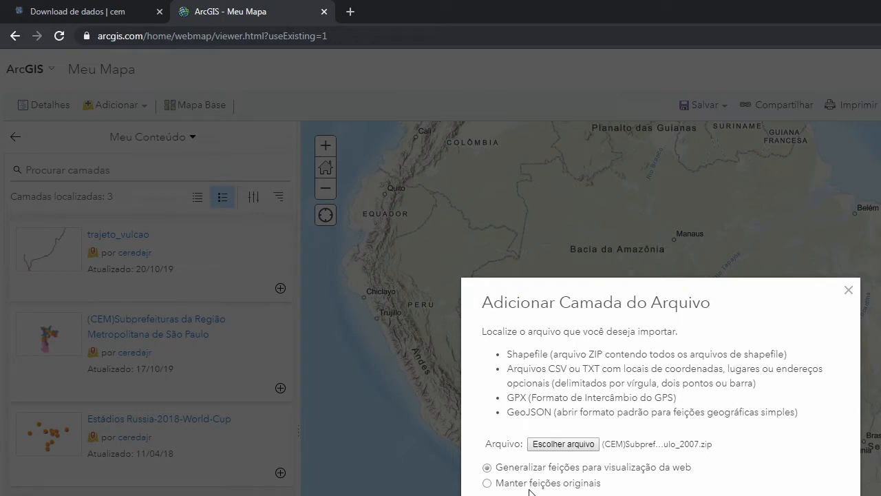
{"action": "left_click", "coordinate": [487, 483]}
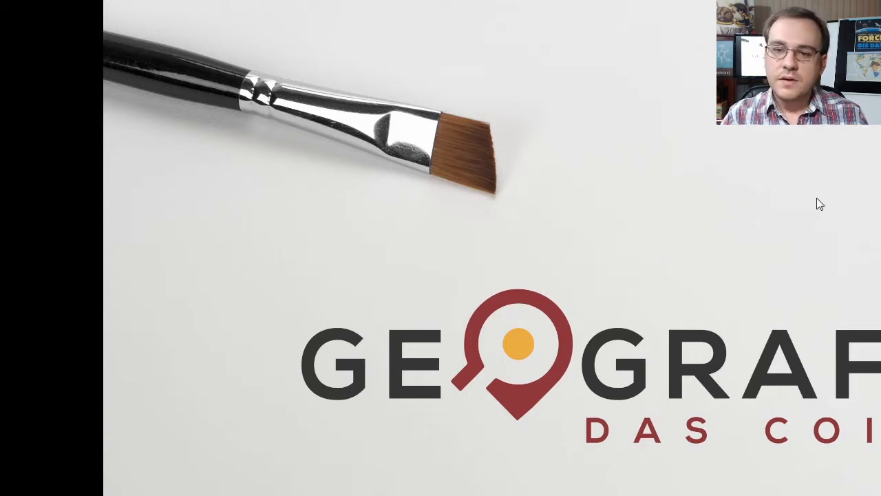
Switch to the Windows screen resolution settings and change the resolution of display 1.
{"action": "right_click", "coordinate": [818, 200]}
{"action": "left_click", "coordinate": [762, 382]}
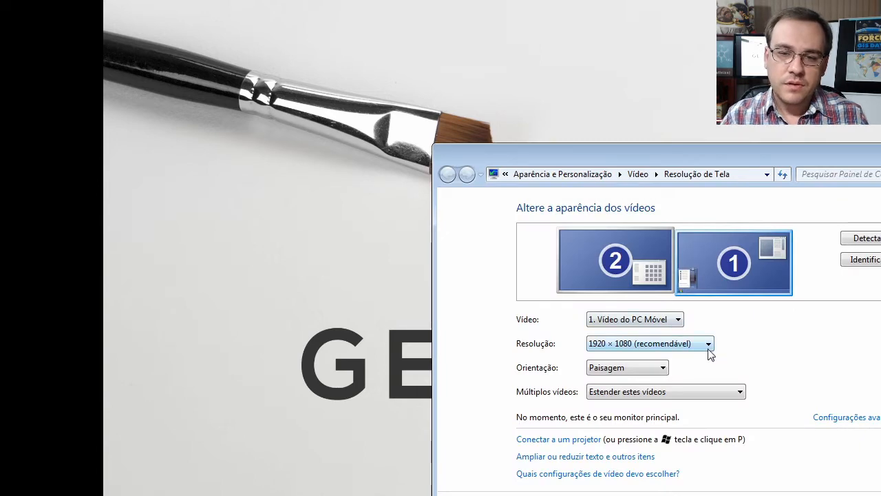
{"action": "left_click", "coordinate": [708, 347]}
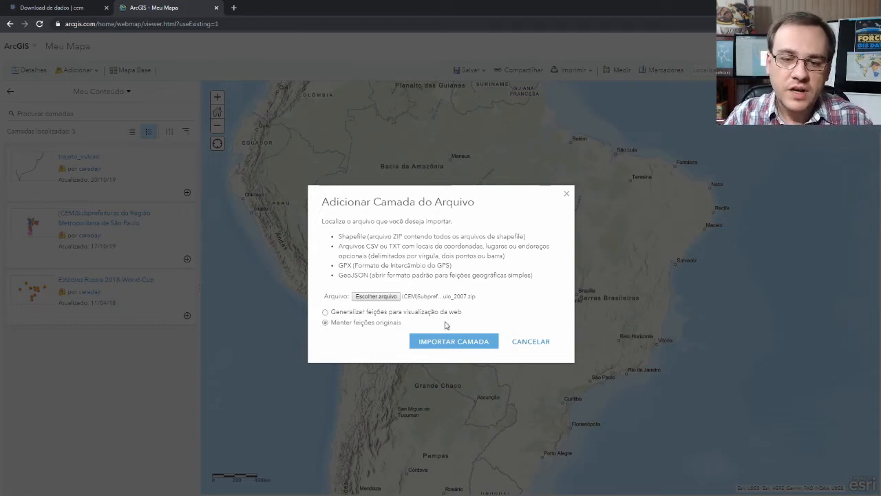
Import the chosen subprefectures shapefile into the map as a layer.
{"action": "left_click", "coordinate": [469, 343]}
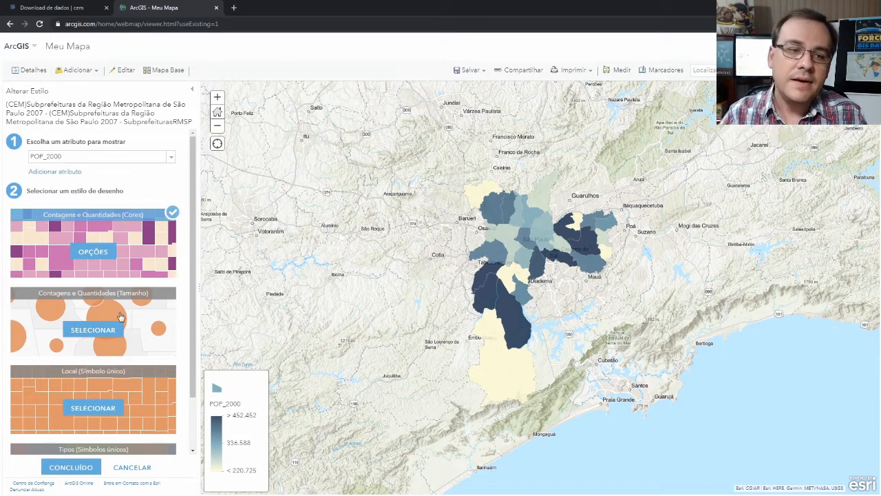
Try the Contagens e Quantidades (Tamanho) and Local (Símbolo único) drawing styles, and check the single-symbol options without changing them.
{"action": "scroll", "coordinate": [195, 314], "scroll_direction": "down", "scroll_amount": 1}
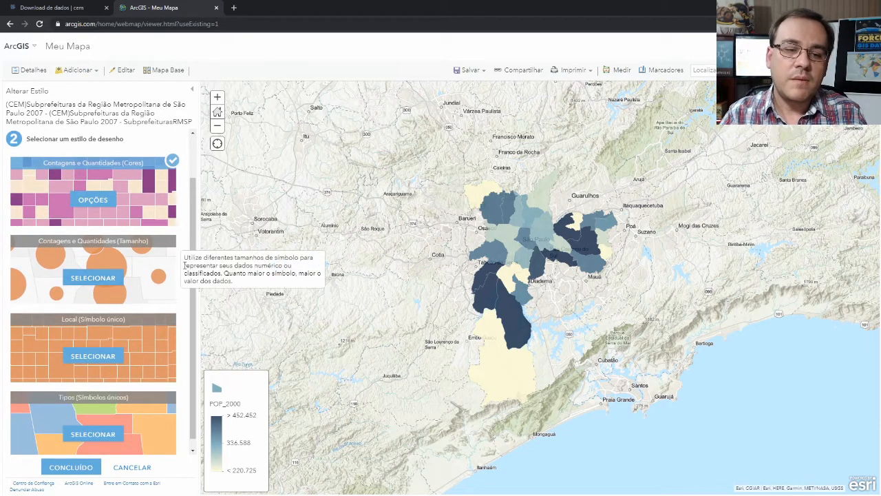
{"action": "scroll", "coordinate": [195, 243], "scroll_direction": "down", "scroll_amount": 1}
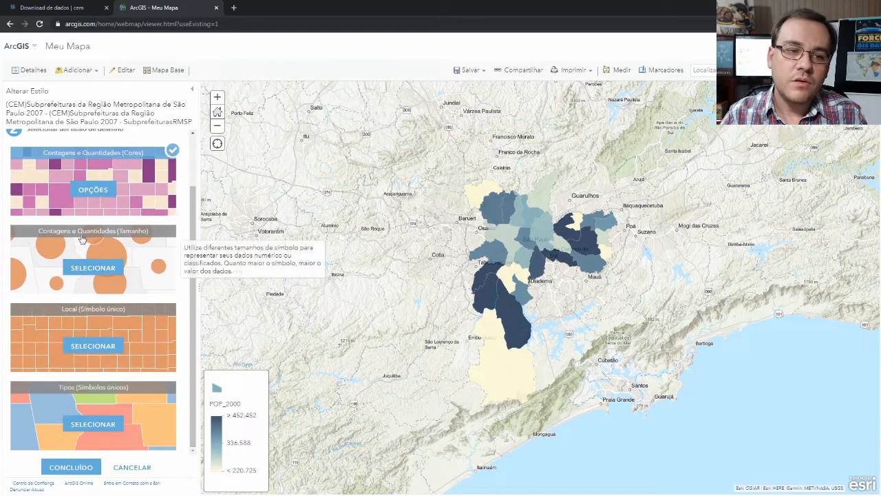
{"action": "left_click", "coordinate": [112, 269]}
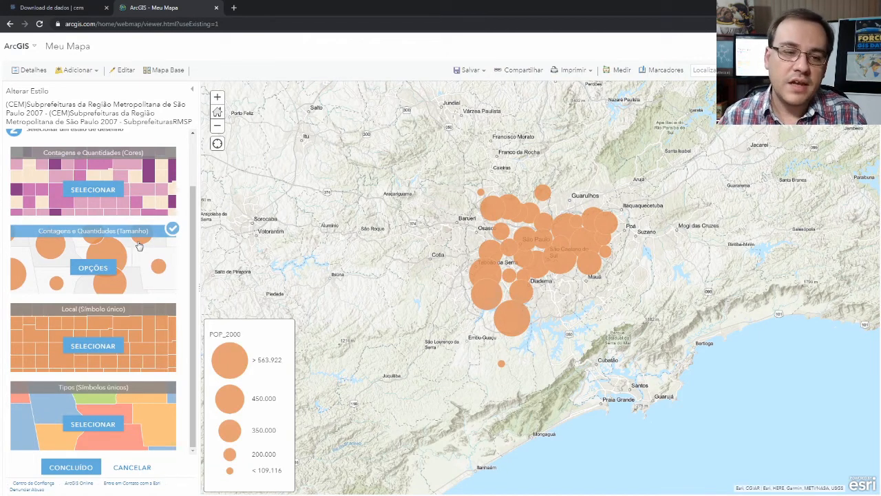
{"action": "left_click", "coordinate": [94, 348]}
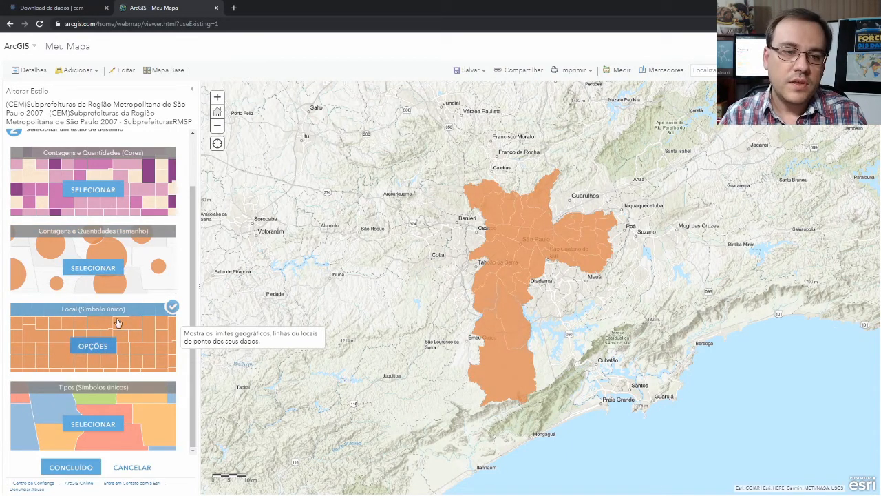
{"action": "left_click", "coordinate": [103, 350]}
{"action": "left_click", "coordinate": [123, 473]}
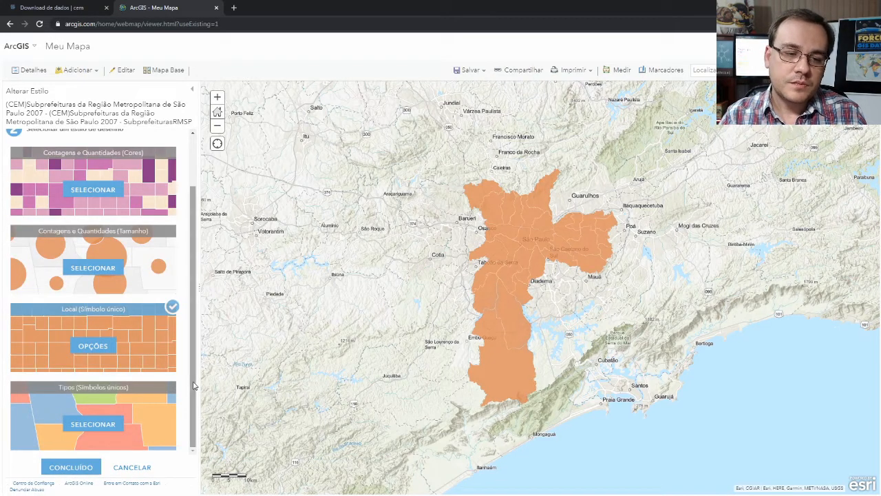
Try the Tipos (Símbolos únicos) style on POP_2000 and inspect its category options, leaving them without changes.
{"action": "left_click", "coordinate": [102, 424]}
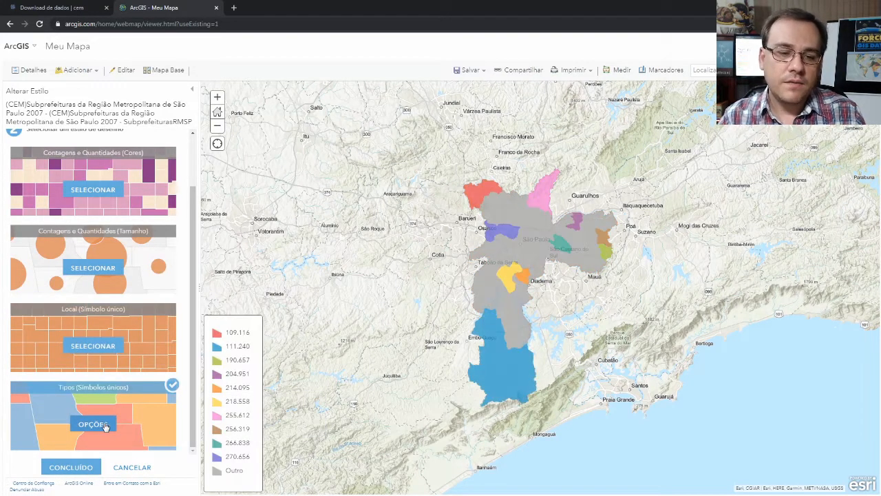
{"action": "left_click", "coordinate": [101, 425]}
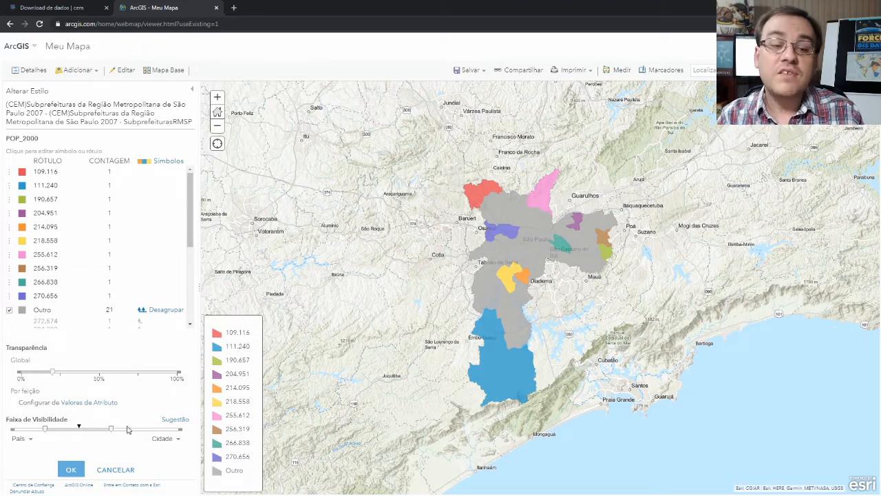
{"action": "left_click", "coordinate": [115, 470]}
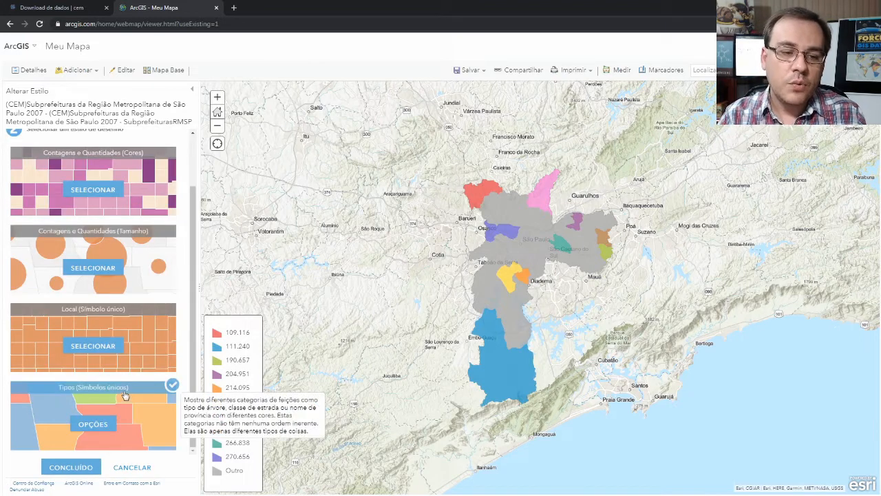
{"action": "left_click", "coordinate": [99, 426]}
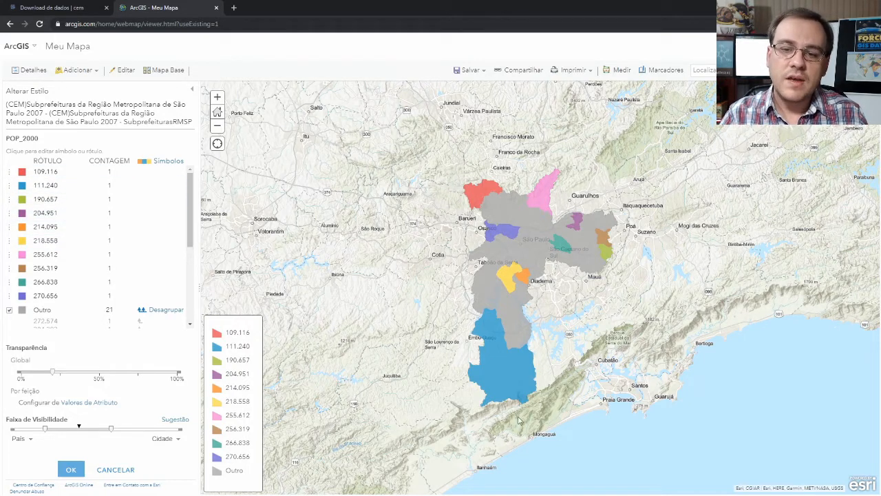
{"action": "left_click", "coordinate": [126, 472]}
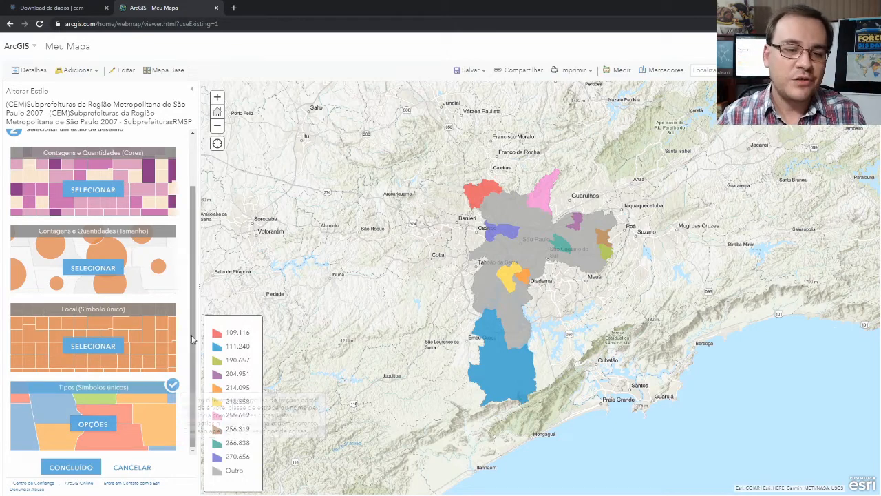
Set NOME as the attribute the subprefectures layer displays.
{"action": "scroll", "coordinate": [194, 249], "scroll_direction": "up", "scroll_amount": 2}
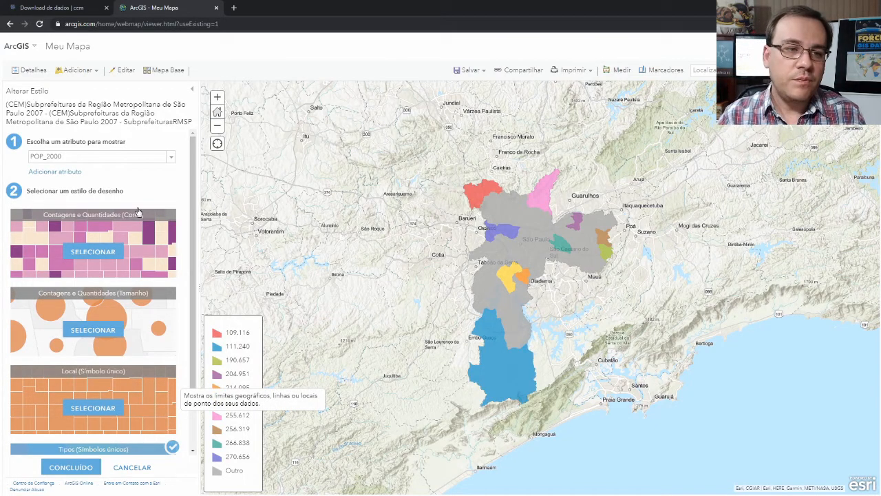
{"action": "left_click", "coordinate": [171, 158]}
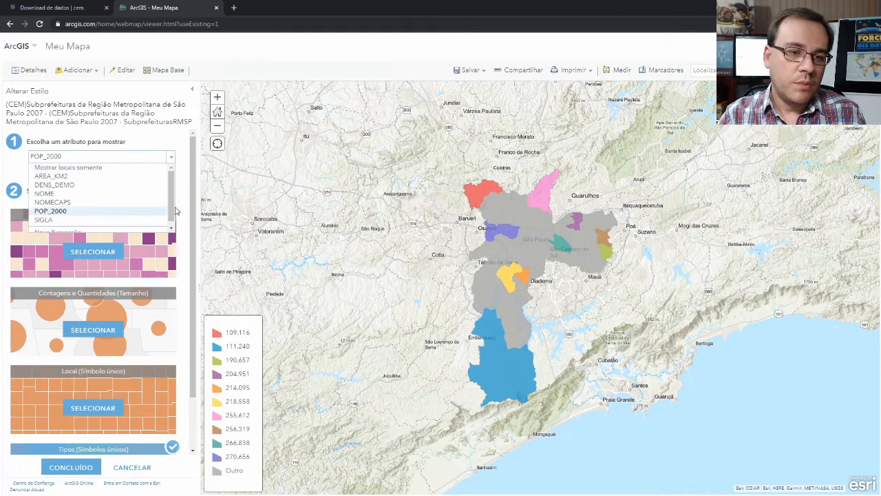
{"action": "mouse_move", "coordinate": [173, 207]}
{"action": "left_mouse_down"}
{"action": "mouse_move", "coordinate": [173, 219]}
{"action": "mouse_move", "coordinate": [175, 195]}
{"action": "left_mouse_up"}
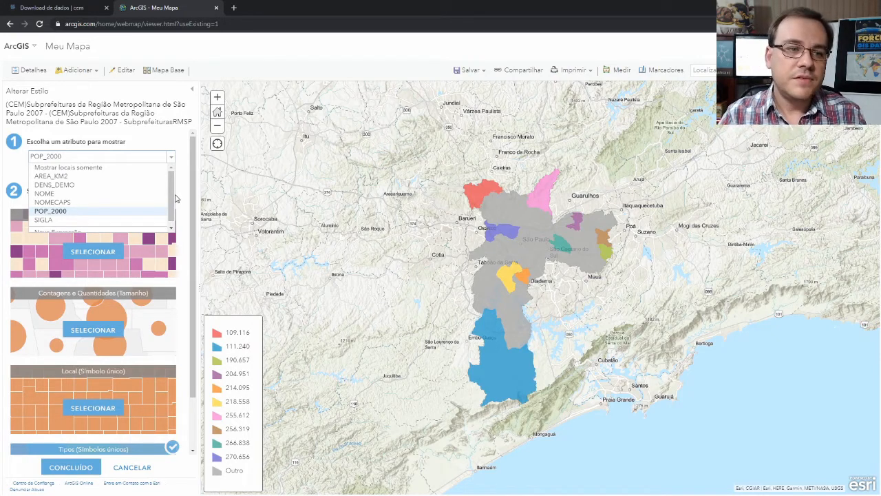
{"action": "left_click", "coordinate": [108, 194]}
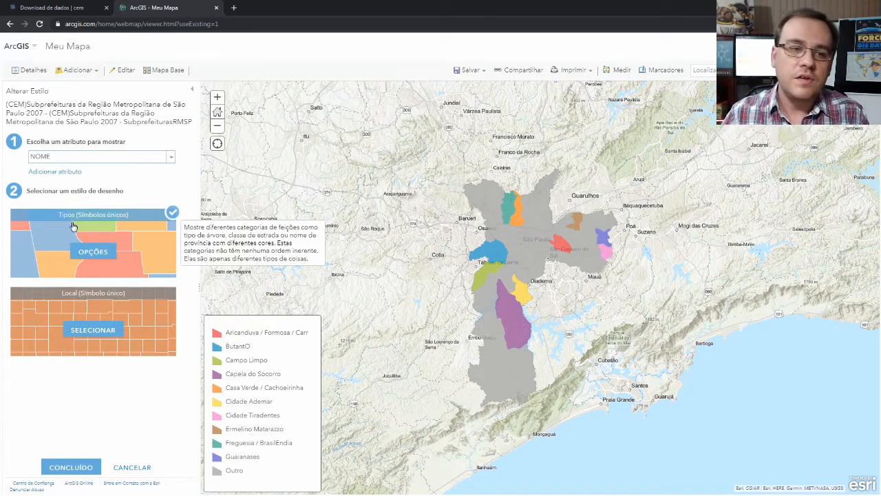
Ungroup the Outro category in the Tipos (Símbolos únicos) options so each subprefecture has its own symbol, and check the full legend.
{"action": "left_click", "coordinate": [97, 252]}
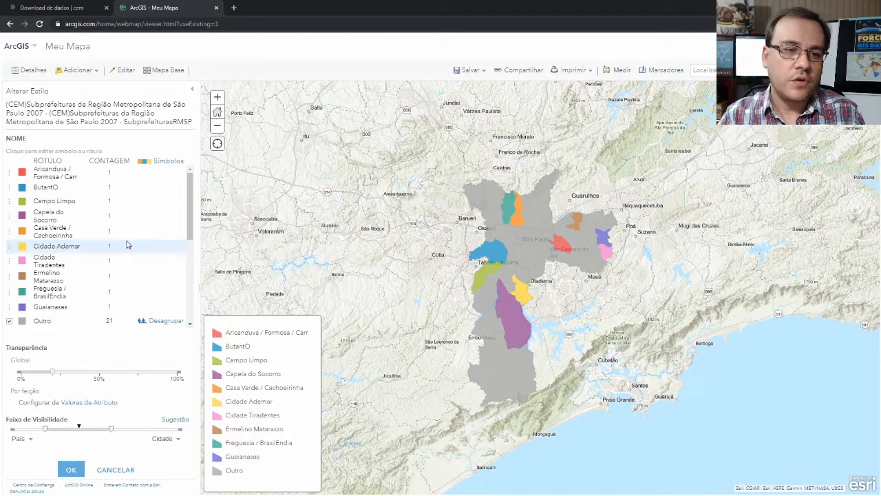
{"action": "scroll", "coordinate": [182, 253], "scroll_direction": "down", "scroll_amount": 3}
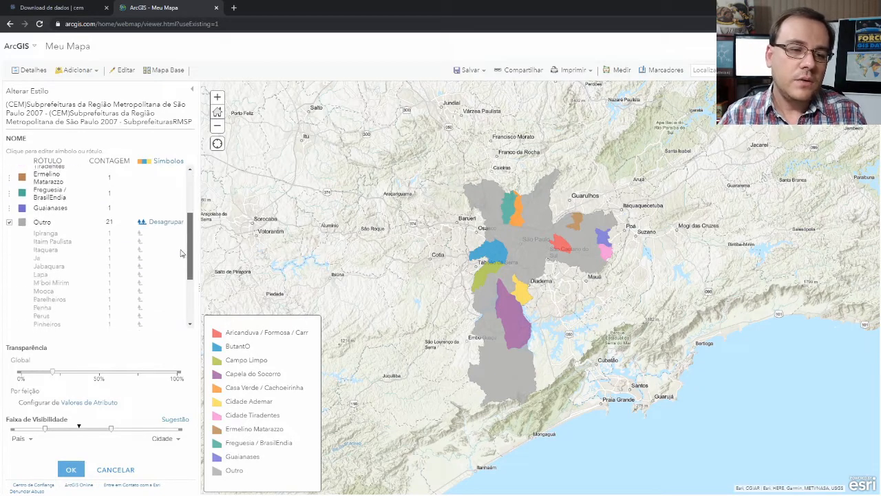
{"action": "scroll", "coordinate": [193, 194], "scroll_direction": "up", "scroll_amount": 2}
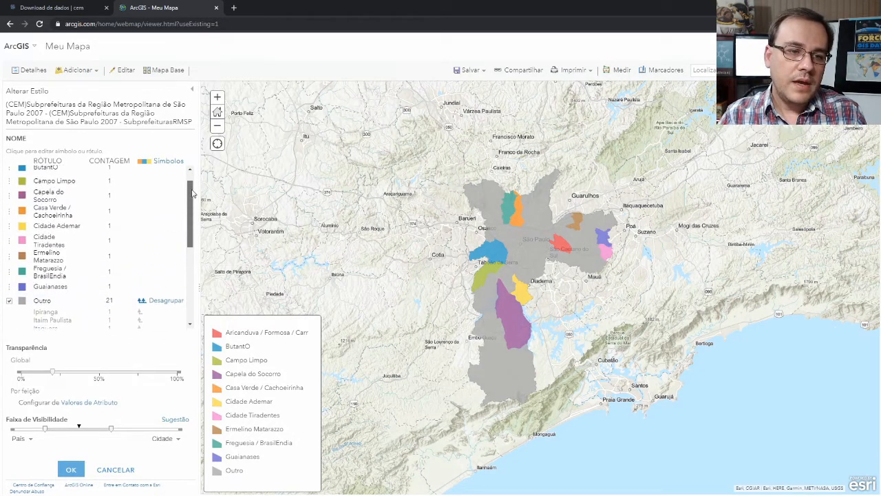
{"action": "scroll", "coordinate": [193, 188], "scroll_direction": "up", "scroll_amount": 1}
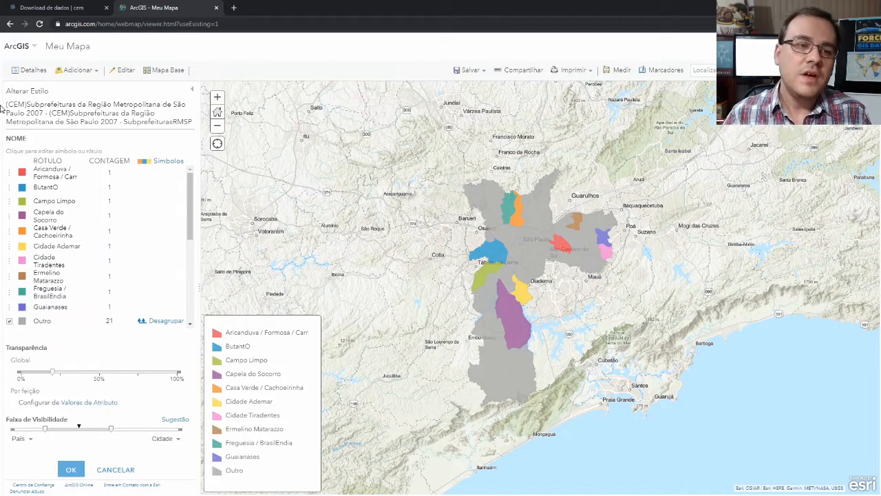
{"action": "scroll", "coordinate": [191, 222], "scroll_direction": "down", "scroll_amount": 1}
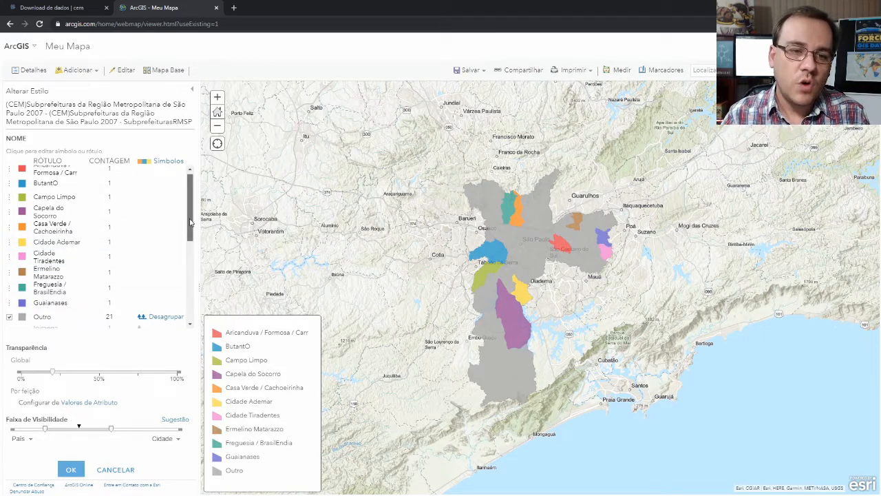
{"action": "left_click_drag", "start_coordinate": [191, 222], "coordinate": [185, 303]}
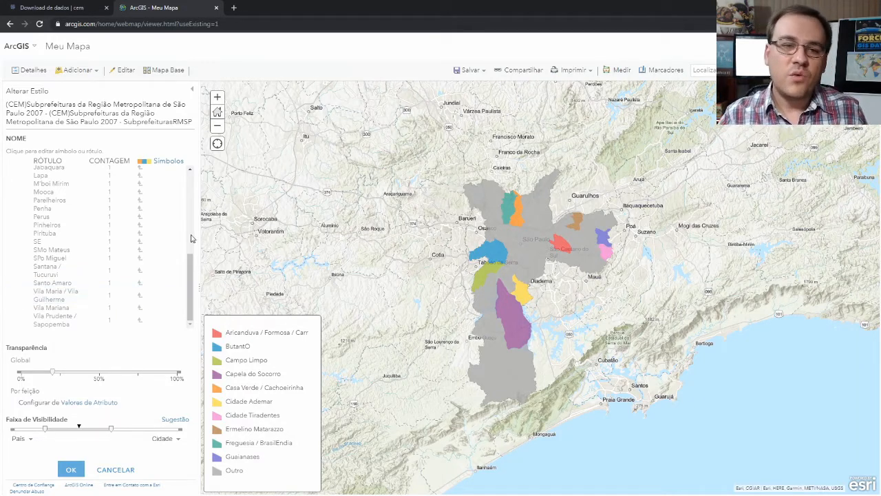
{"action": "left_click_drag", "start_coordinate": [191, 271], "coordinate": [201, 181]}
{"action": "left_click", "coordinate": [172, 294]}
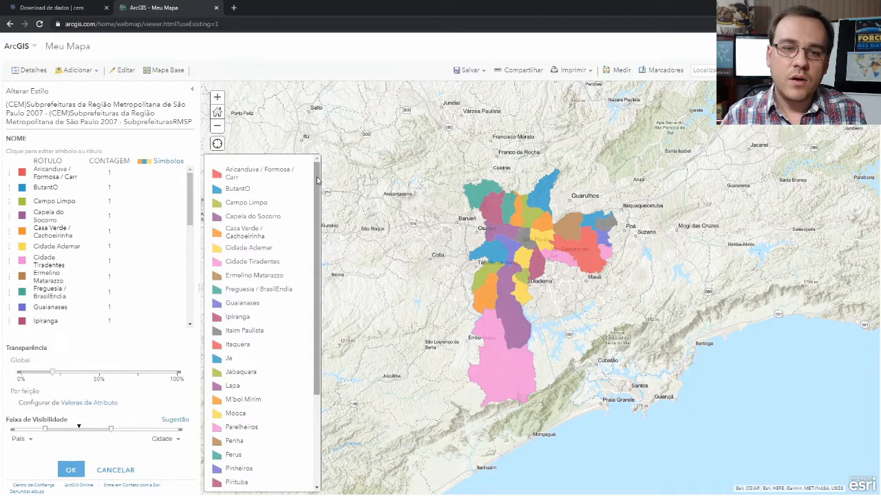
{"action": "scroll", "coordinate": [307, 276], "scroll_direction": "down", "scroll_amount": 4}
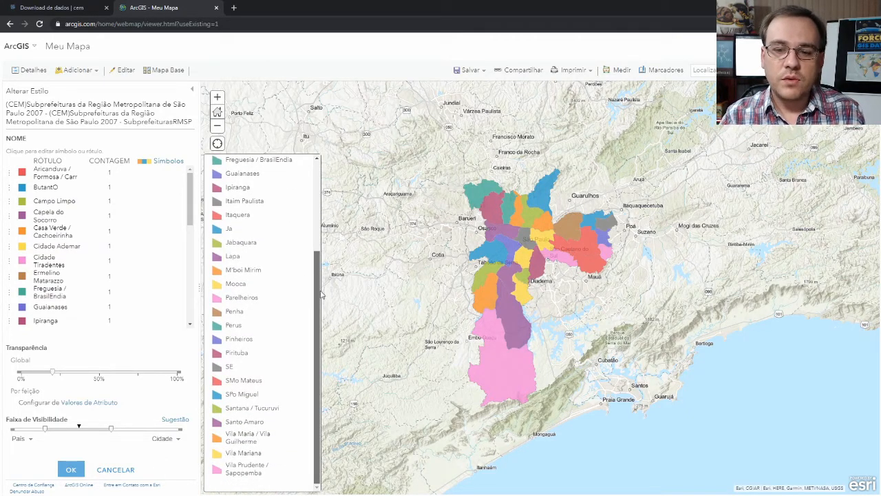
{"action": "scroll", "coordinate": [320, 294], "scroll_direction": "up", "scroll_amount": 4}
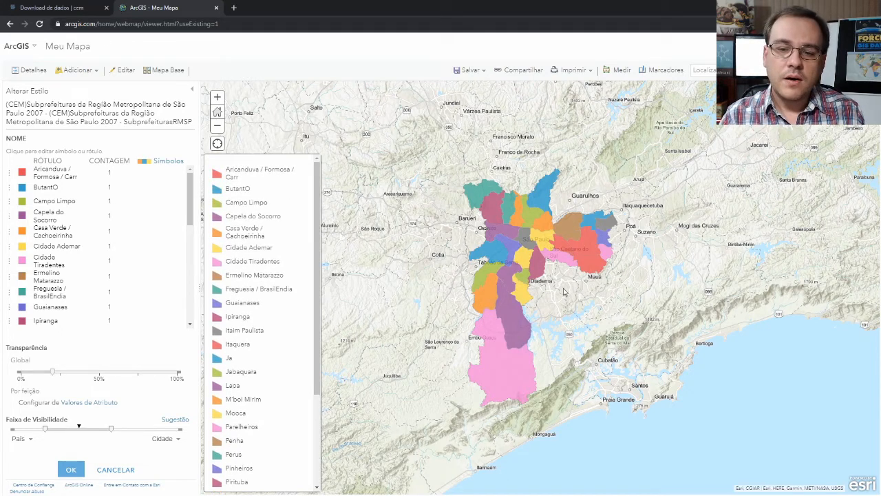
Apply a pastel multicolour fill palette to all the subprefecture symbols.
{"action": "left_click", "coordinate": [174, 164]}
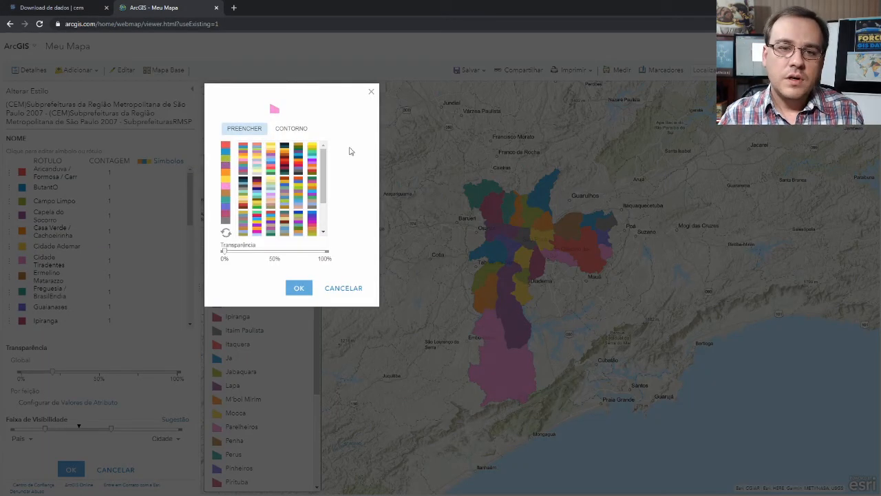
{"action": "mouse_move", "coordinate": [324, 171]}
{"action": "left_mouse_down"}
{"action": "mouse_move", "coordinate": [327, 191]}
{"action": "mouse_move", "coordinate": [326, 153]}
{"action": "left_mouse_up"}
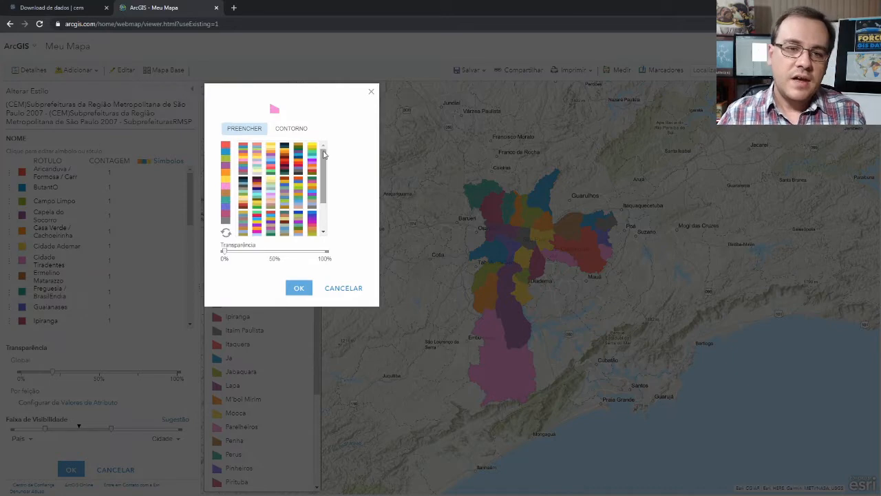
{"action": "left_click", "coordinate": [259, 167]}
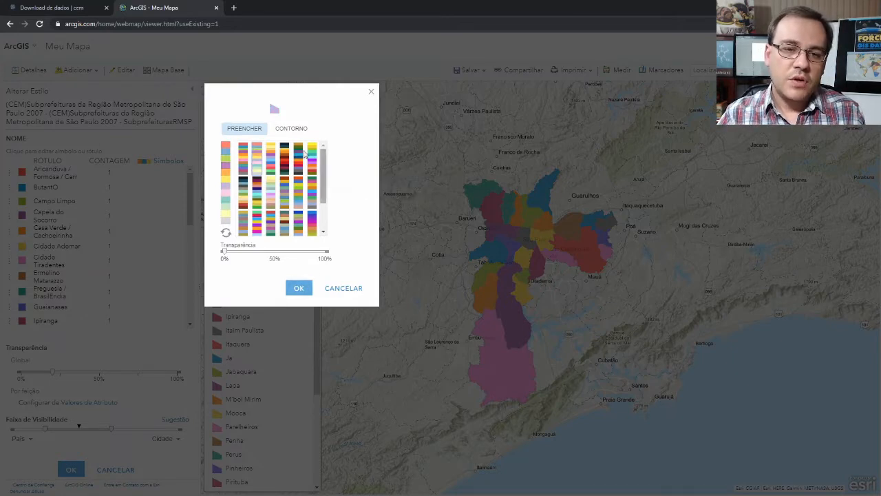
{"action": "left_click", "coordinate": [298, 288]}
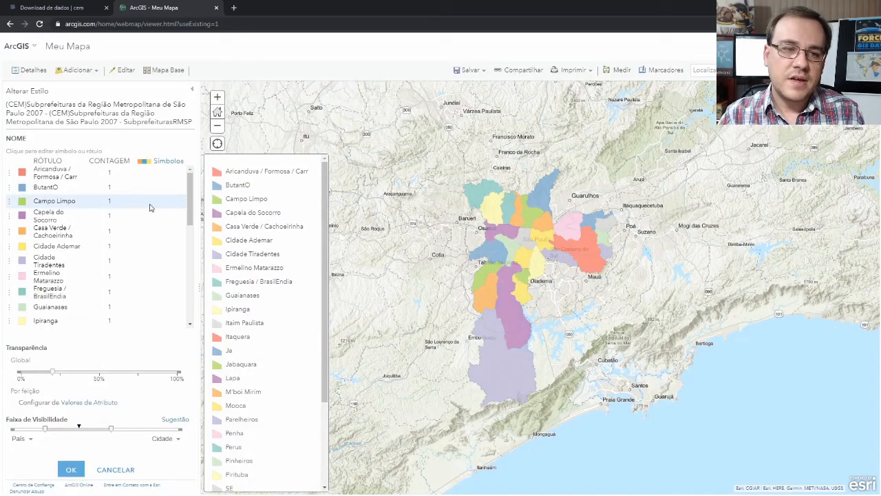
Try a dark palette running from navy through yellow and orange to red on all the subprefecture symbols.
{"action": "left_click", "coordinate": [162, 160]}
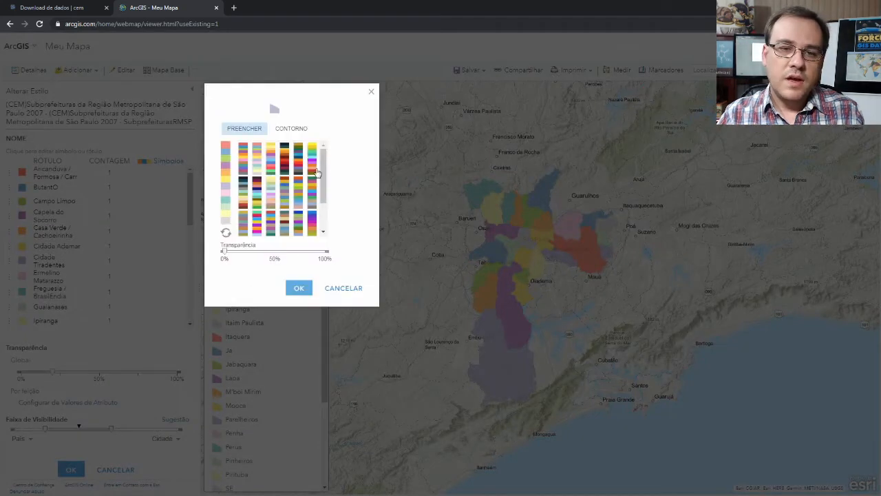
{"action": "left_click", "coordinate": [284, 169]}
{"action": "left_click", "coordinate": [299, 288]}
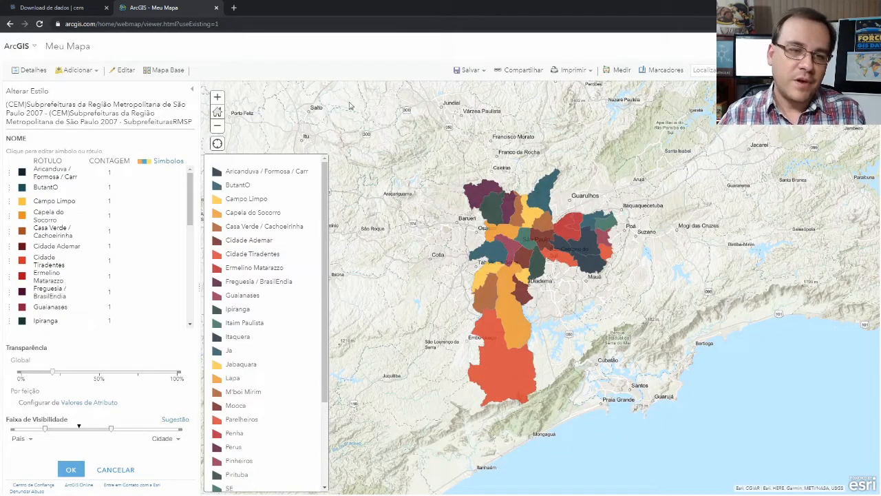
Apply the last palette in the list, running from red through purple, blue and green to yellow, to all subprefecture symbols.
{"action": "left_click", "coordinate": [176, 162]}
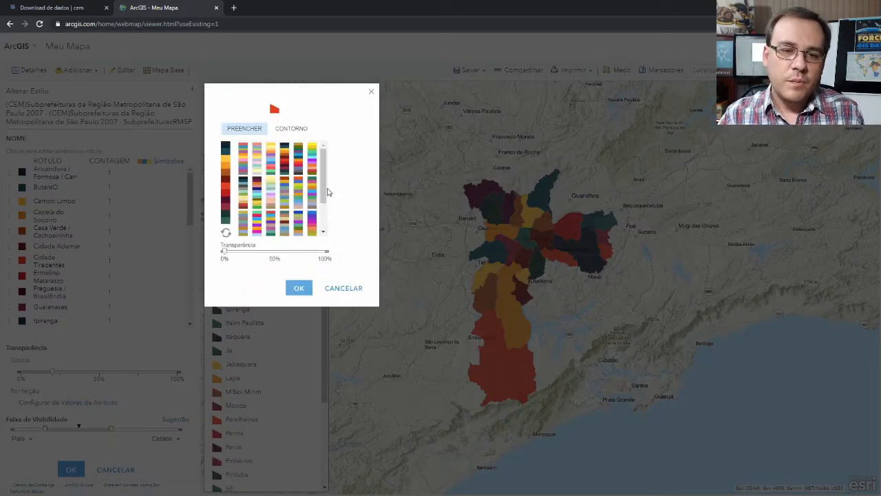
{"action": "left_click_drag", "start_coordinate": [324, 190], "coordinate": [320, 233]}
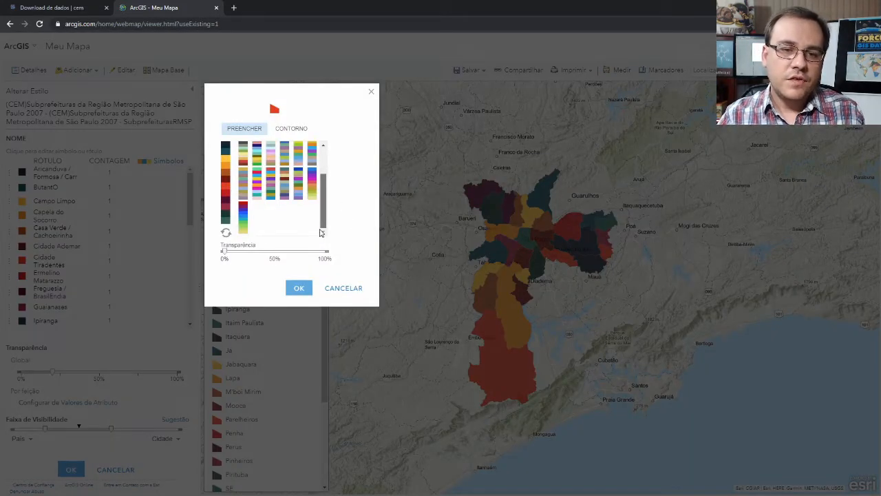
{"action": "left_click", "coordinate": [244, 226]}
{"action": "left_click", "coordinate": [299, 287]}
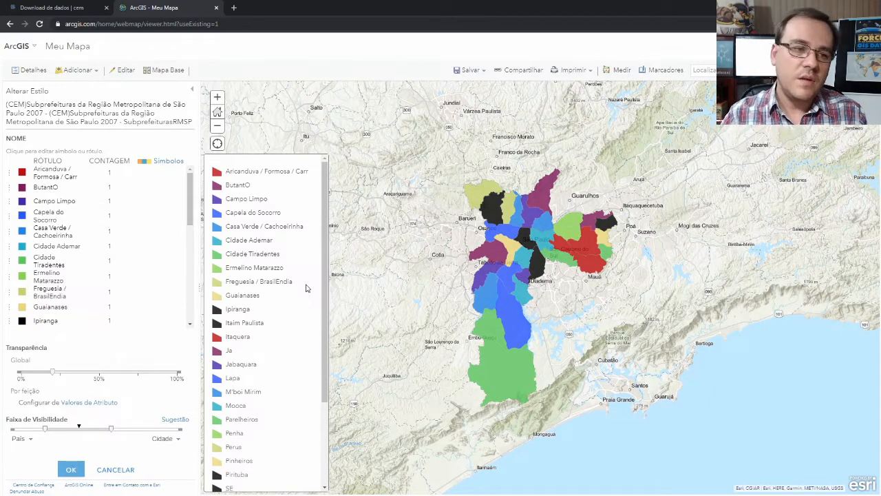
Check the Aricanduva / Formosa / Carr symbol's fill options without changing them, and correct the ButantO label to Butantã.
{"action": "left_click", "coordinate": [22, 174]}
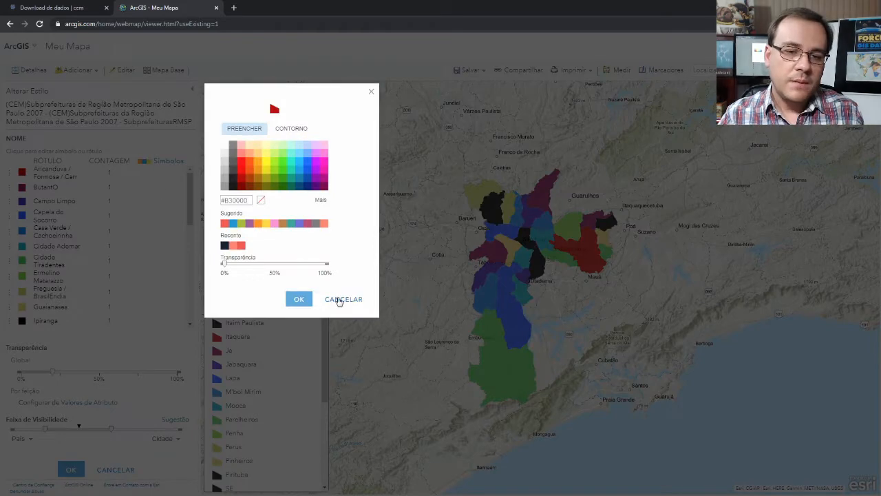
{"action": "left_click", "coordinate": [340, 299]}
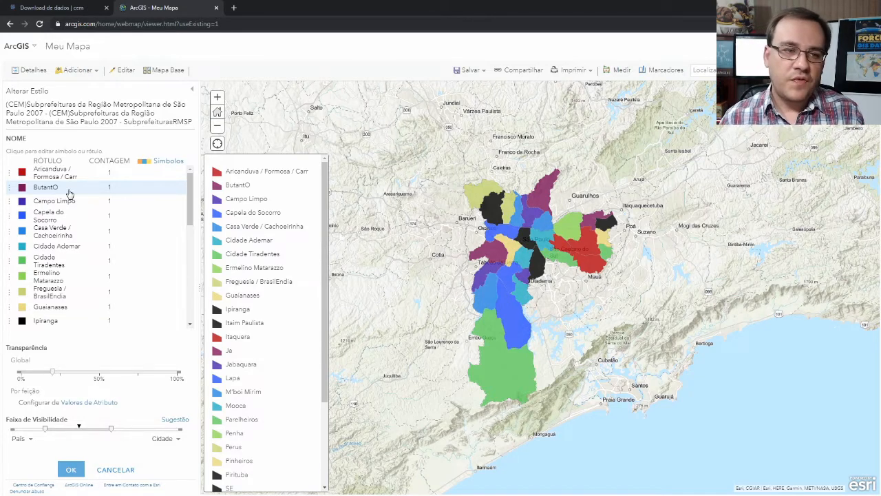
{"action": "left_click", "coordinate": [69, 189]}
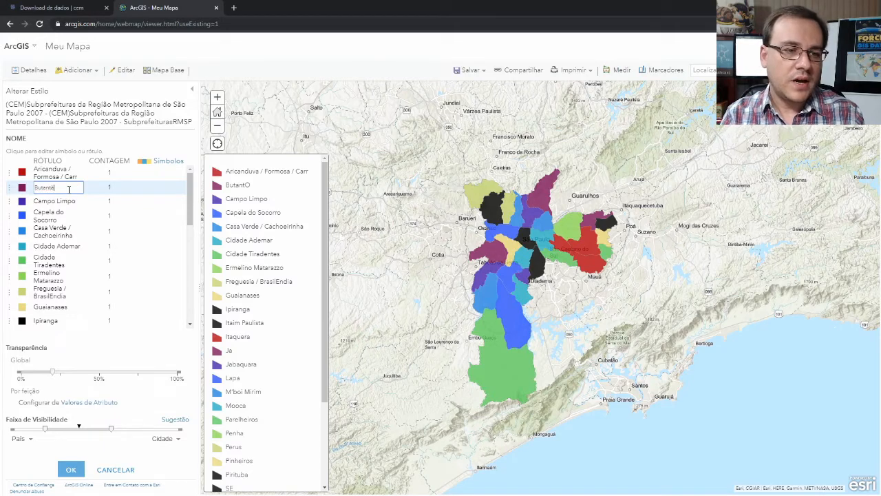
{"action": "key", "text": "Return"}
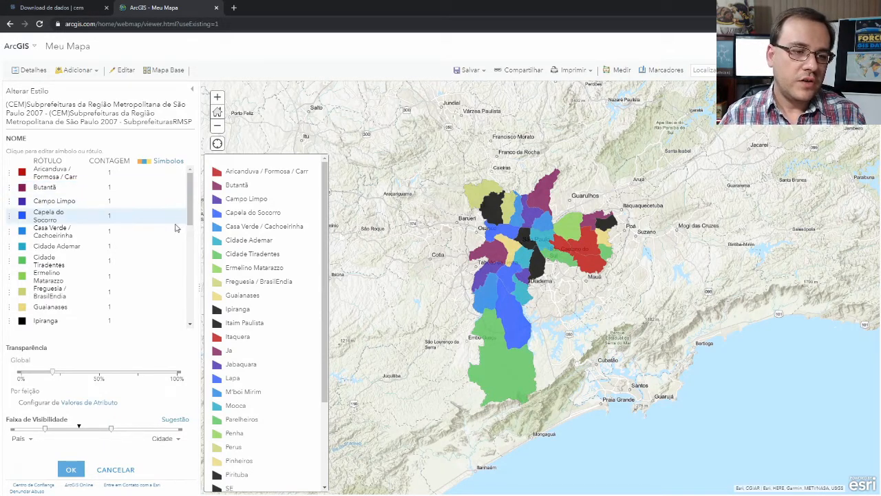
Review the subprefecture label list and reduce the layer's global transparency to about 18%.
{"action": "left_click_drag", "start_coordinate": [188, 209], "coordinate": [188, 307]}
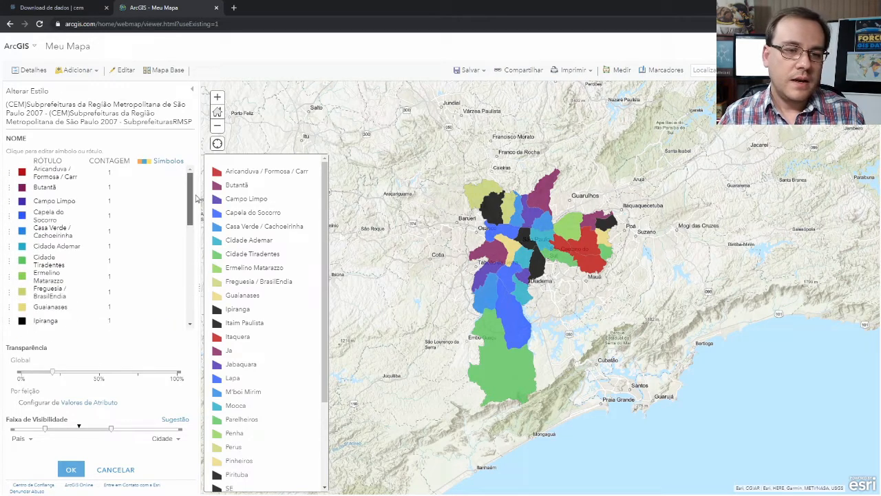
{"action": "left_click_drag", "start_coordinate": [199, 347], "coordinate": [203, 206]}
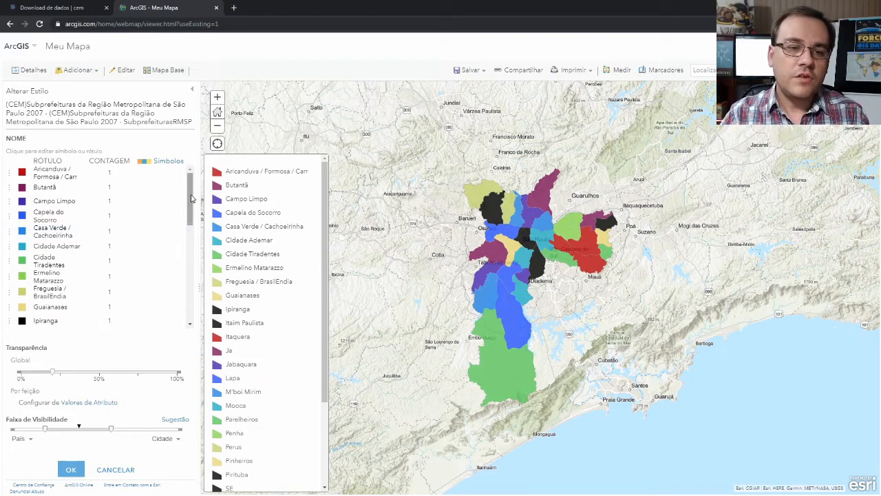
{"action": "left_click_drag", "start_coordinate": [190, 197], "coordinate": [189, 217]}
{"action": "mouse_move", "coordinate": [53, 372]}
{"action": "left_mouse_down"}
{"action": "mouse_move", "coordinate": [24, 375]}
{"action": "mouse_move", "coordinate": [77, 375]}
{"action": "mouse_move", "coordinate": [40, 376]}
{"action": "mouse_move", "coordinate": [47, 375]}
{"action": "left_mouse_up"}
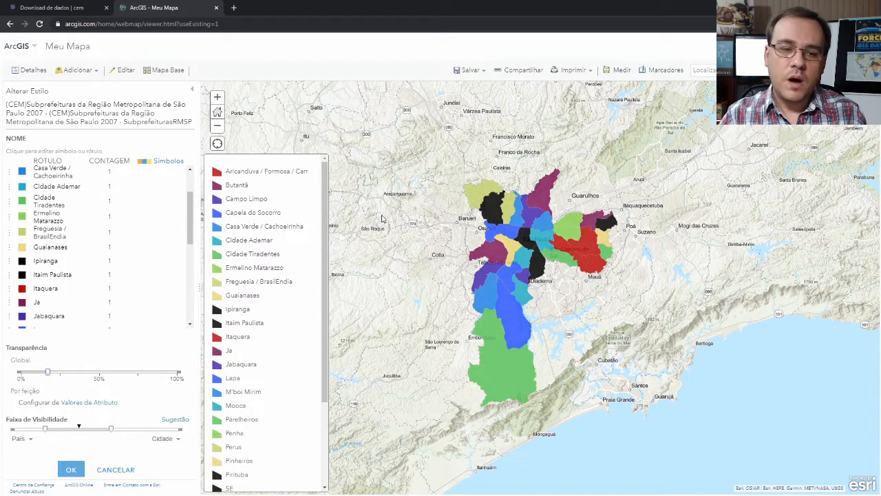
Change the map's basemap to Tela Cinza Escura.
{"action": "left_click_drag", "start_coordinate": [436, 229], "coordinate": [432, 200]}
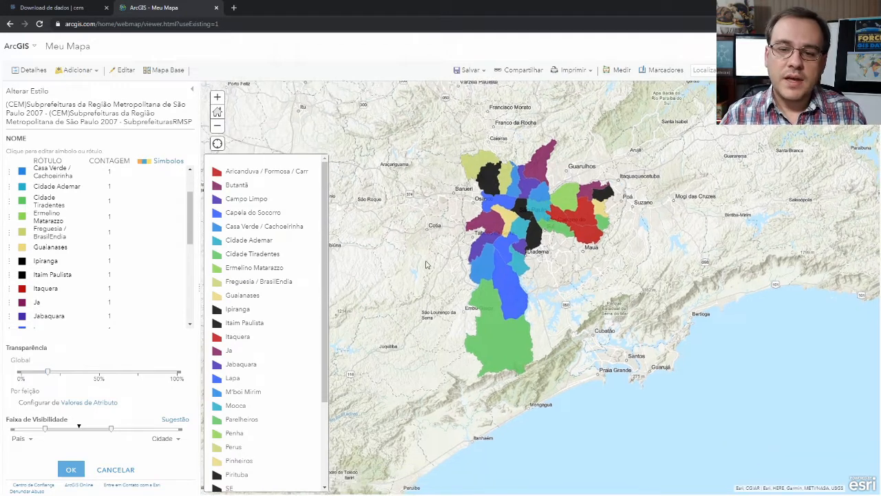
{"action": "left_click", "coordinate": [165, 69]}
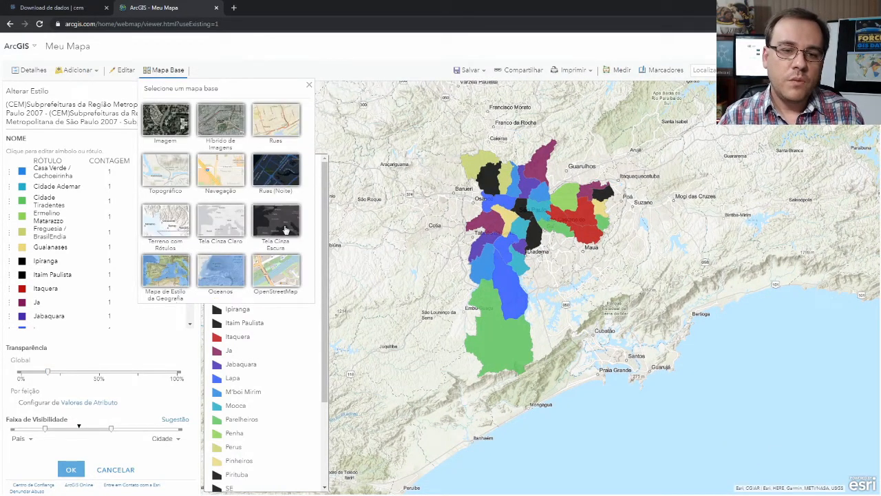
{"action": "left_click", "coordinate": [285, 227]}
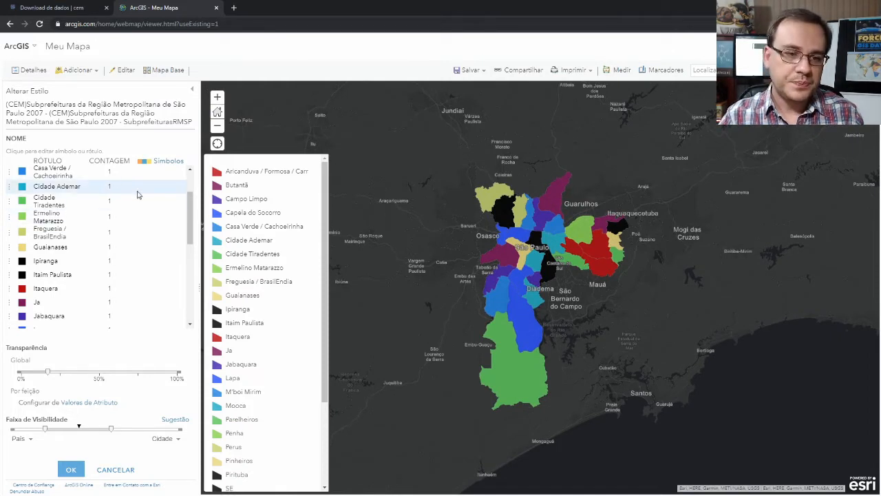
Examine how the subprefectures layer displays from city scale out to country scale relative to its visibility range.
{"action": "scroll", "coordinate": [191, 205], "scroll_direction": "down", "scroll_amount": 3}
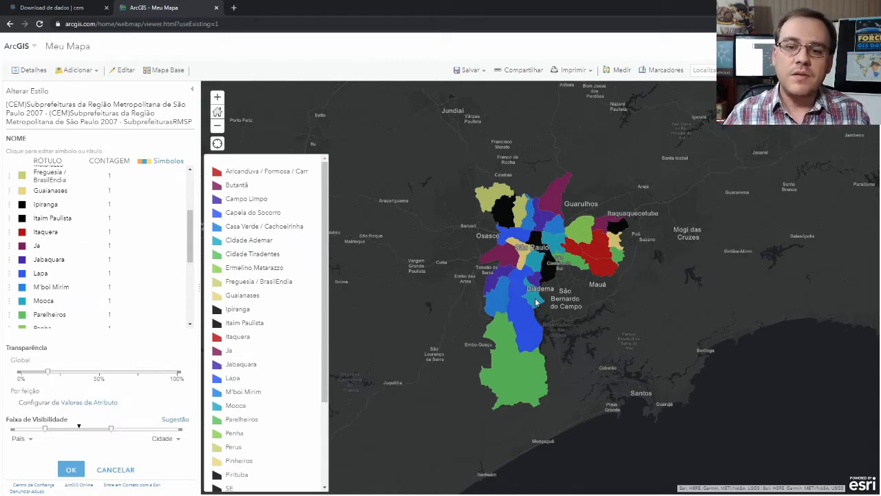
{"action": "scroll", "coordinate": [536, 301], "scroll_direction": "down", "scroll_amount": 2}
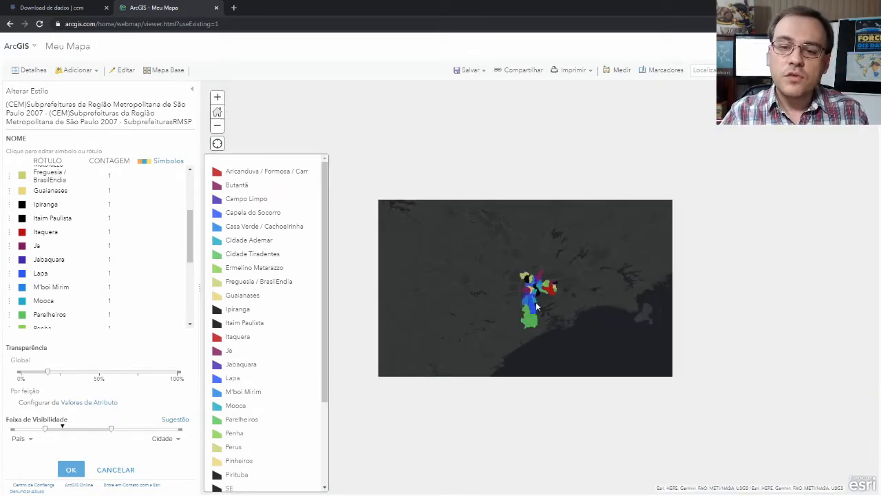
{"action": "scroll", "coordinate": [540, 303], "scroll_direction": "down", "scroll_amount": 1}
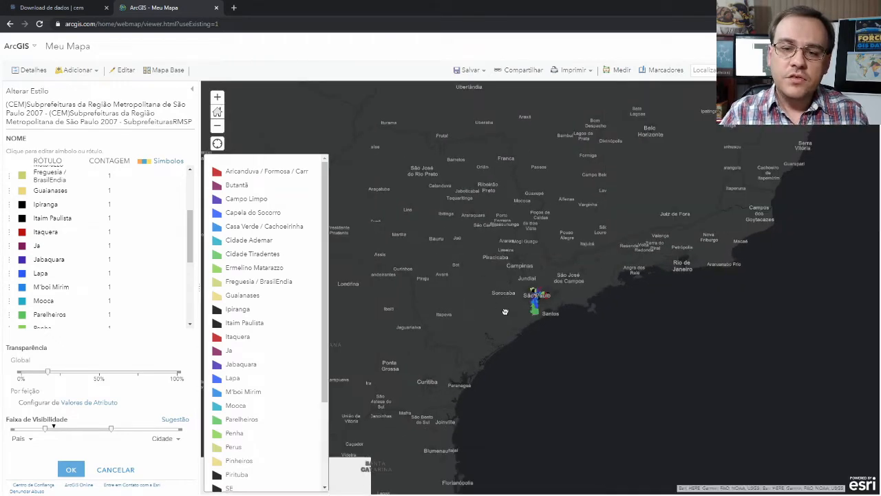
{"action": "left_click_drag", "start_coordinate": [505, 310], "coordinate": [563, 324]}
{"action": "left_click_drag", "start_coordinate": [515, 307], "coordinate": [531, 310]}
{"action": "scroll", "coordinate": [531, 311], "scroll_direction": "down", "scroll_amount": 1}
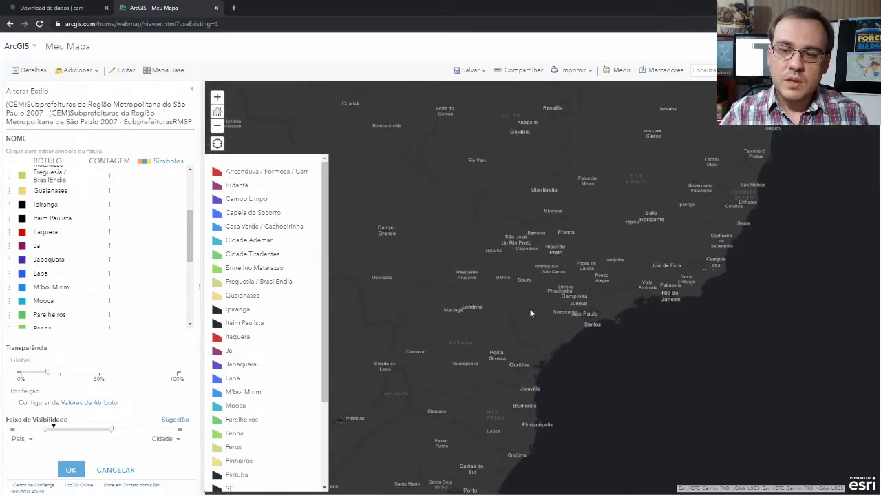
{"action": "left_click_drag", "start_coordinate": [478, 300], "coordinate": [544, 326]}
{"action": "scroll", "coordinate": [545, 326], "scroll_direction": "down", "scroll_amount": 1}
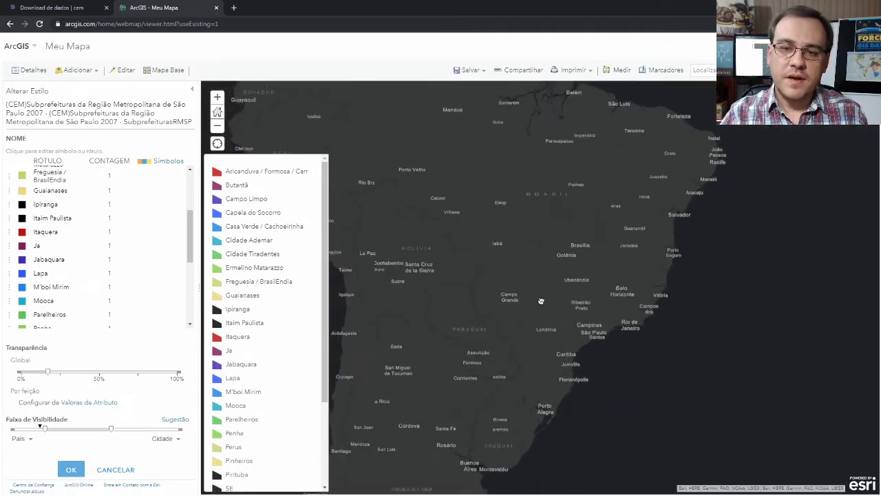
{"action": "left_click_drag", "start_coordinate": [534, 283], "coordinate": [555, 320]}
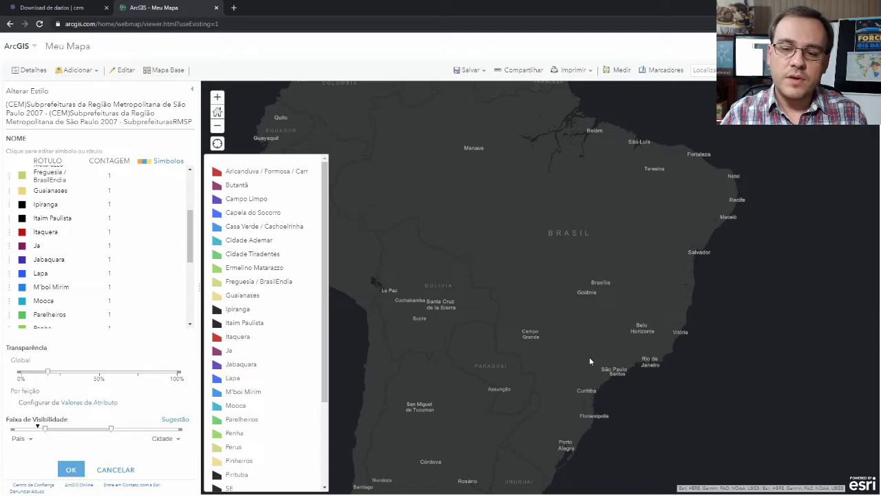
{"action": "scroll", "coordinate": [589, 361], "scroll_direction": "up", "scroll_amount": 1}
{"action": "left_click_drag", "start_coordinate": [610, 363], "coordinate": [588, 339]}
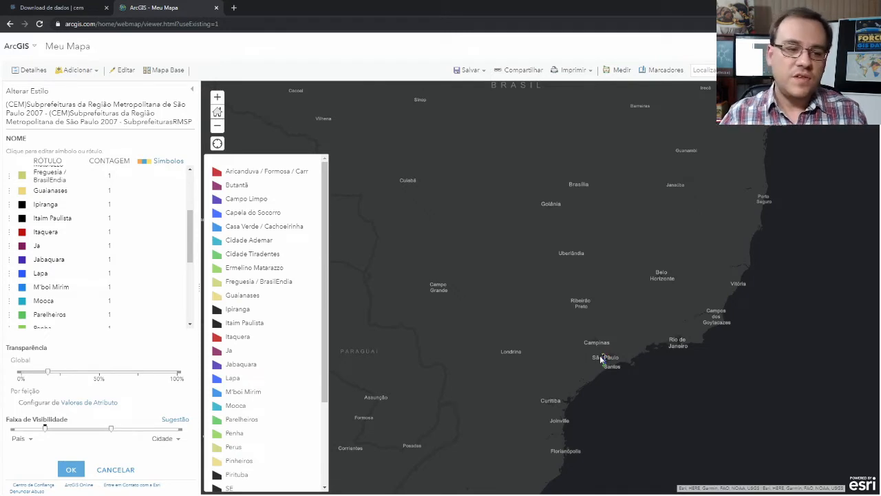
Try Estados as the outer limit of the layer's visibility range, and restore it to País.
{"action": "mouse_move", "coordinate": [46, 431]}
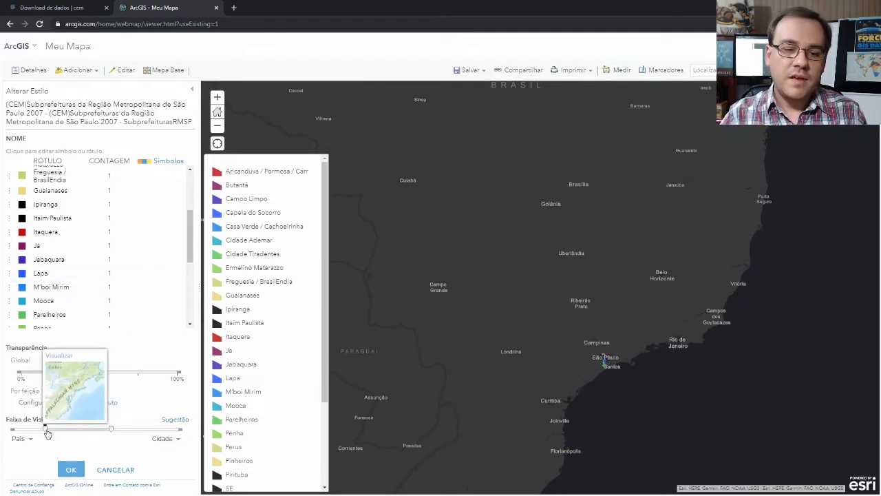
{"action": "left_click_drag", "start_coordinate": [46, 431], "coordinate": [52, 432]}
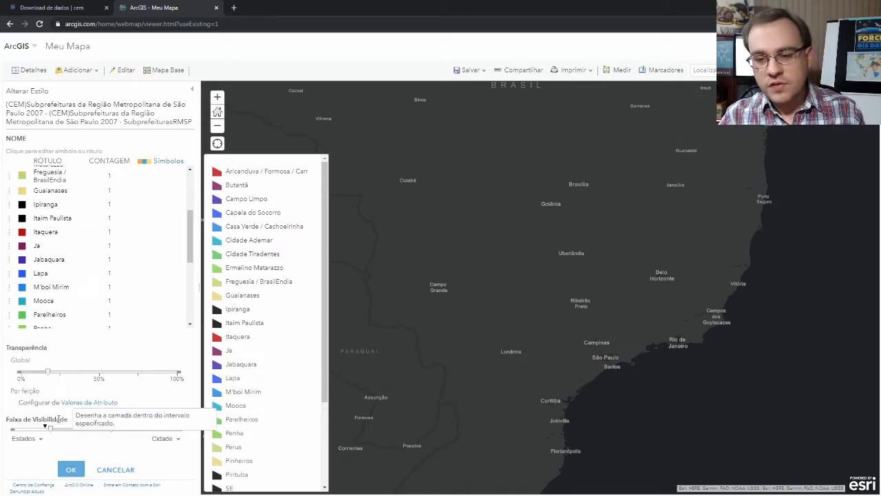
{"action": "mouse_move", "coordinate": [111, 431]}
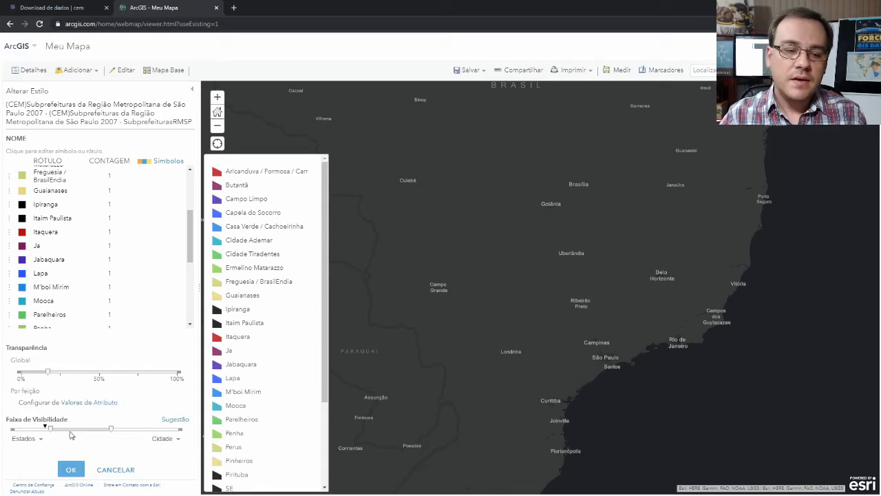
{"action": "left_click_drag", "start_coordinate": [50, 430], "coordinate": [45, 433]}
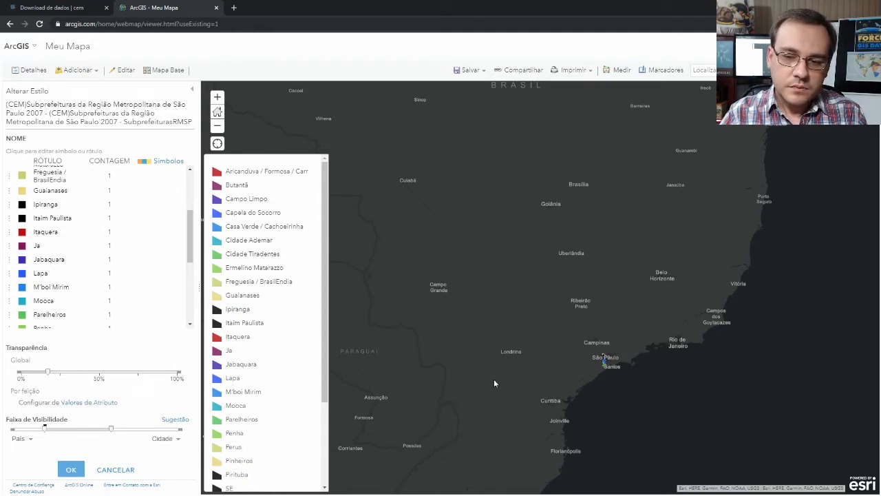
Set the outer limit of the layer's visibility range to Municípios, matching the current map scale.
{"action": "scroll", "coordinate": [635, 385], "scroll_direction": "up", "scroll_amount": 1}
{"action": "scroll", "coordinate": [519, 345], "scroll_direction": "up", "scroll_amount": 1}
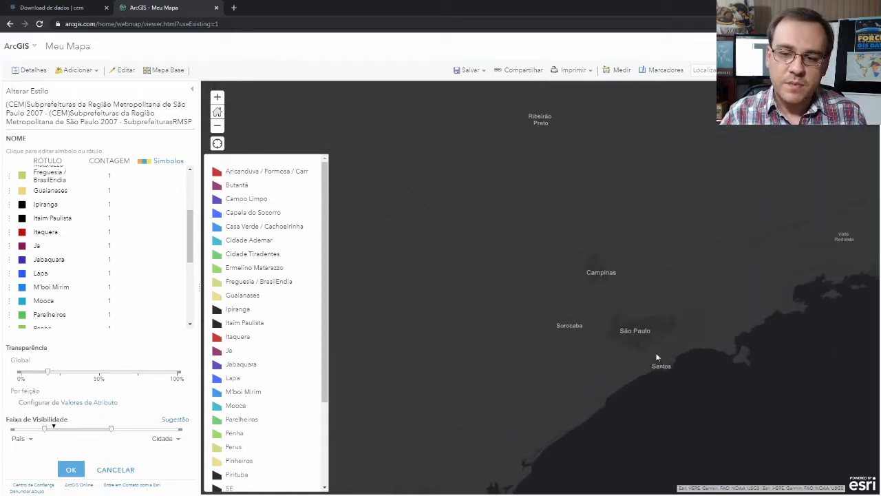
{"action": "scroll", "coordinate": [728, 360], "scroll_direction": "up", "scroll_amount": 2}
{"action": "left_click_drag", "start_coordinate": [626, 321], "coordinate": [839, 309]}
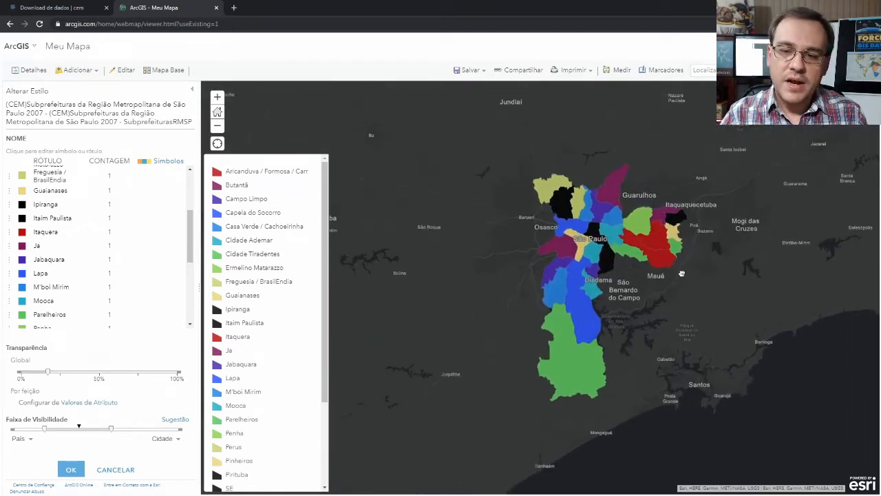
{"action": "left_click_drag", "start_coordinate": [692, 353], "coordinate": [661, 322]}
{"action": "scroll", "coordinate": [661, 322], "scroll_direction": "down", "scroll_amount": 1}
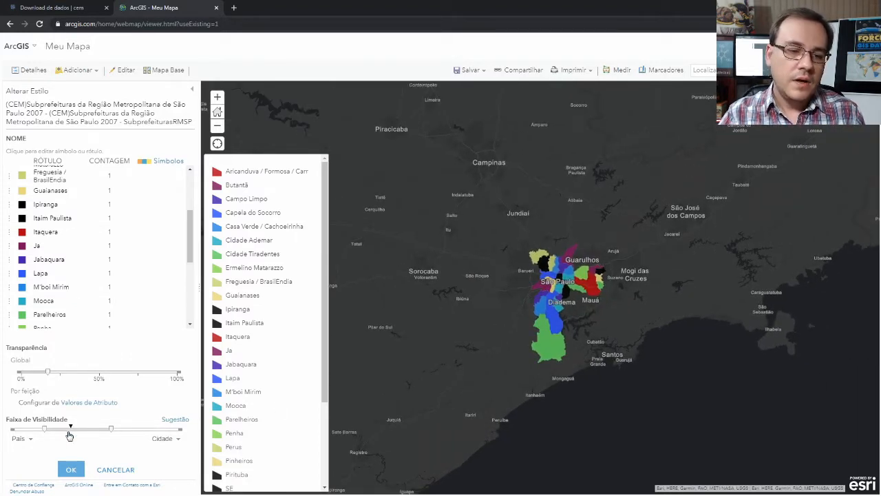
{"action": "mouse_move", "coordinate": [71, 429]}
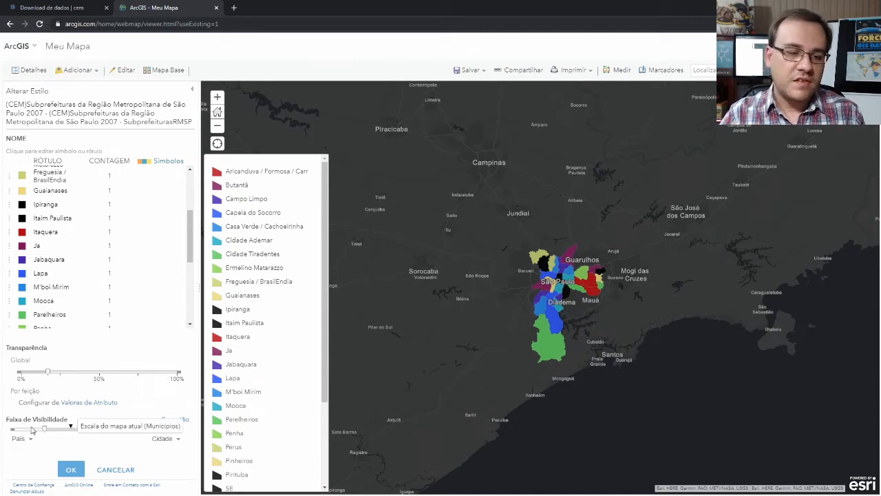
{"action": "left_click_drag", "start_coordinate": [44, 428], "coordinate": [73, 432]}
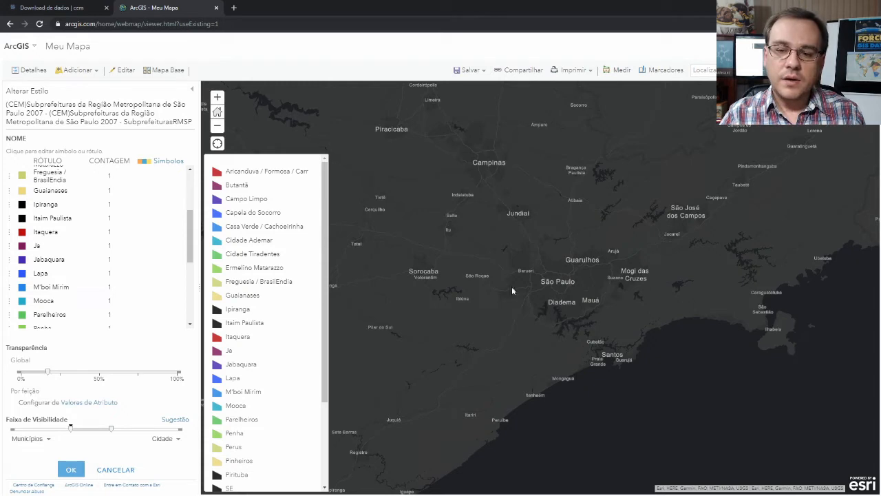
Examine how the subprefectures layer displays from metropolitan scale in to street scale within its visibility range.
{"action": "left_click", "coordinate": [217, 96]}
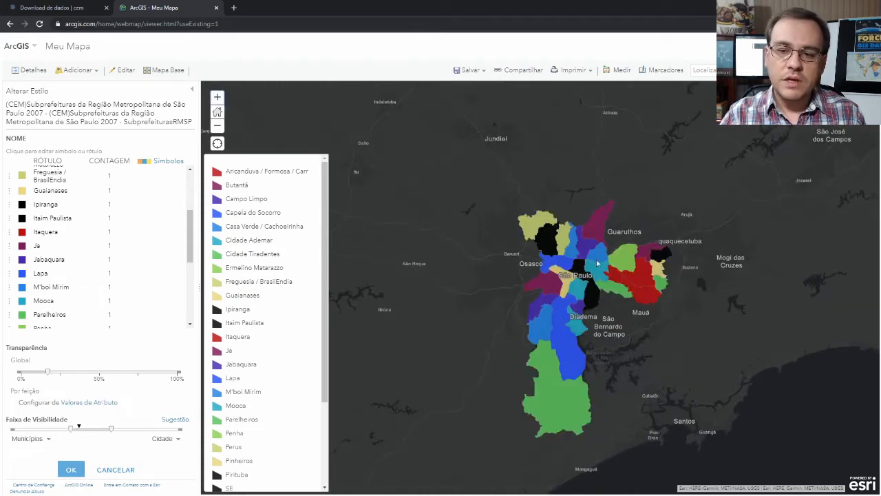
{"action": "left_click_drag", "start_coordinate": [620, 314], "coordinate": [617, 277]}
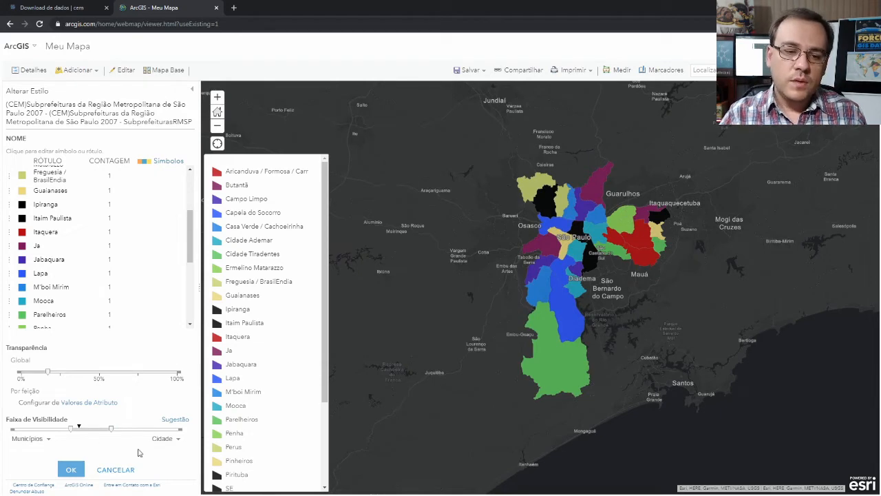
{"action": "scroll", "coordinate": [597, 289], "scroll_direction": "up", "scroll_amount": 2}
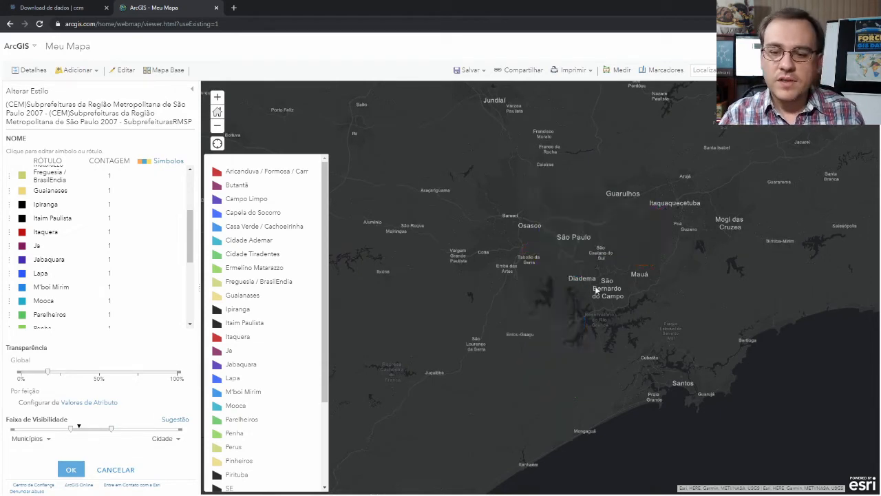
{"action": "left_click_drag", "start_coordinate": [496, 211], "coordinate": [521, 197]}
{"action": "scroll", "coordinate": [469, 328], "scroll_direction": "up", "scroll_amount": 1}
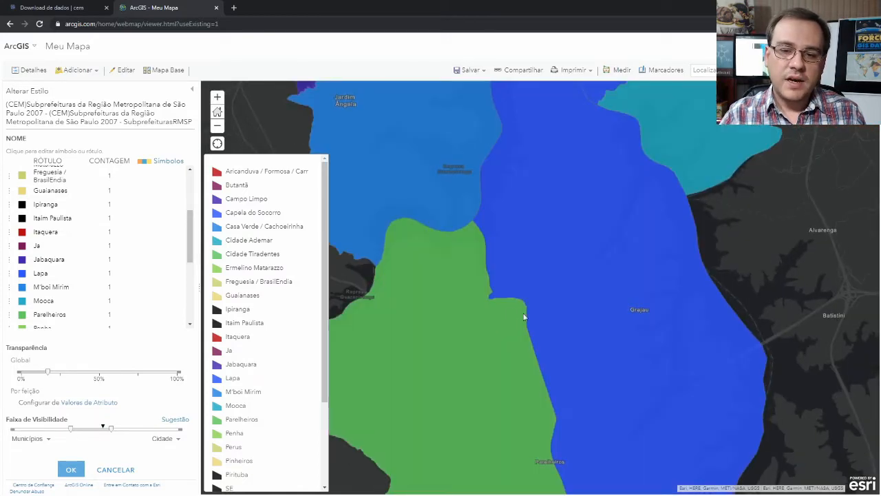
{"action": "scroll", "coordinate": [541, 313], "scroll_direction": "up", "scroll_amount": 1}
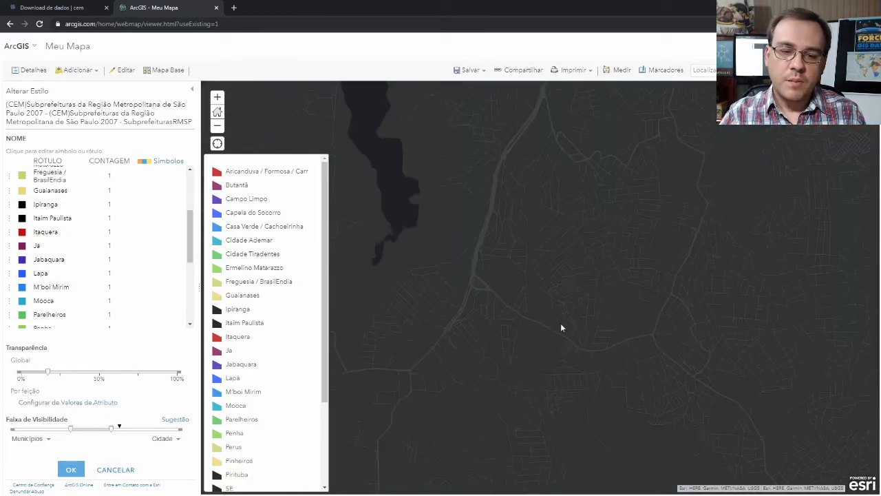
{"action": "scroll", "coordinate": [599, 291], "scroll_direction": "up", "scroll_amount": 1}
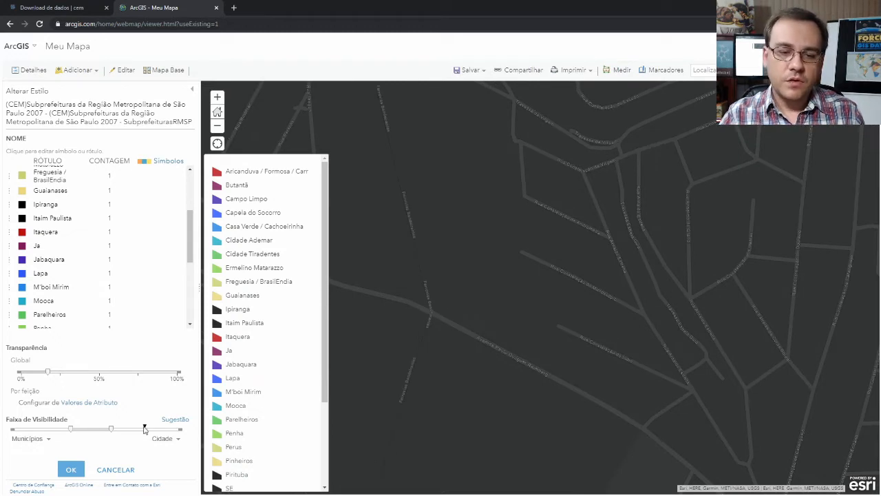
Extend the inner limit of the layer's visibility range to Rua and check the layer across several map scales.
{"action": "mouse_move", "coordinate": [145, 428]}
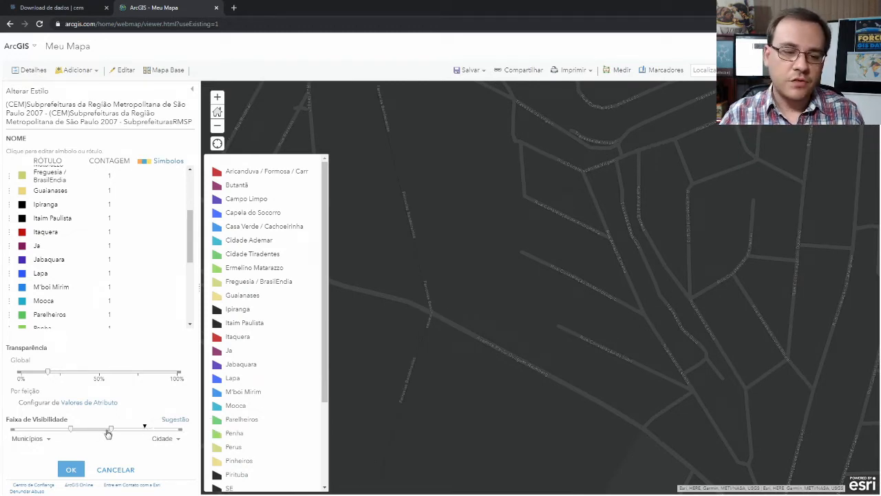
{"action": "mouse_move", "coordinate": [112, 431]}
{"action": "left_mouse_down"}
{"action": "mouse_move", "coordinate": [148, 435]}
{"action": "mouse_move", "coordinate": [55, 432]}
{"action": "mouse_move", "coordinate": [70, 431]}
{"action": "left_mouse_up"}
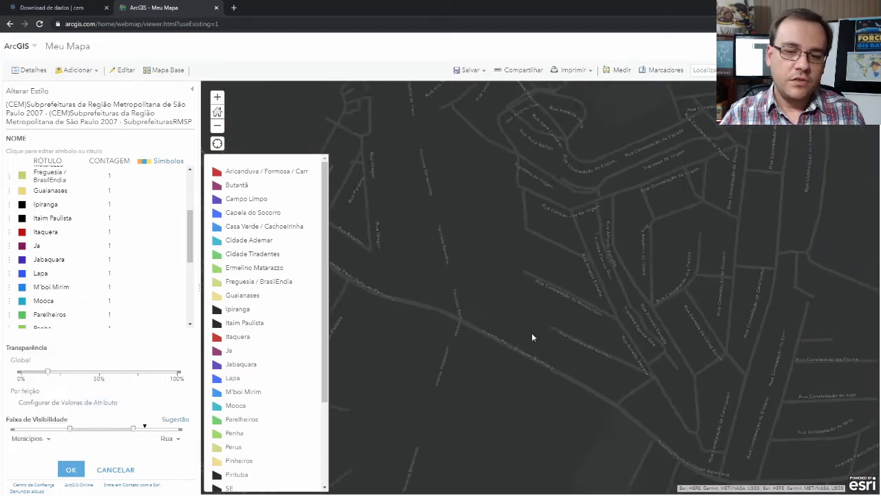
{"action": "scroll", "coordinate": [532, 337], "scroll_direction": "down", "scroll_amount": 3}
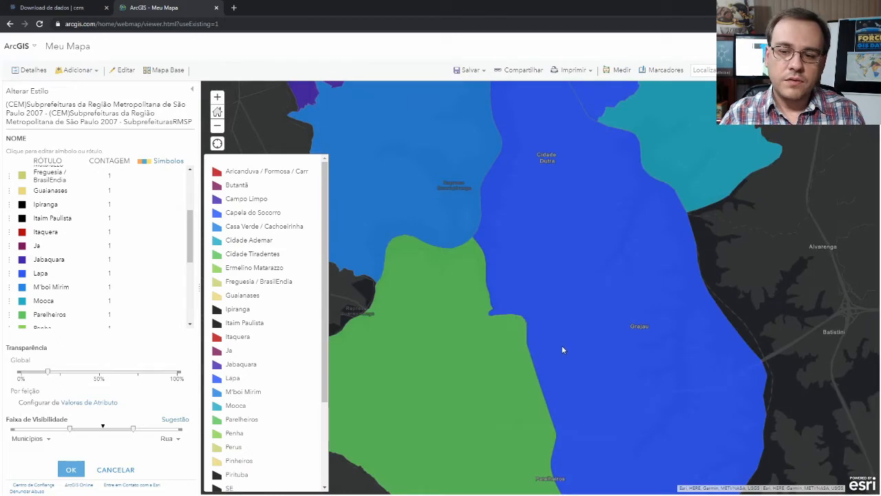
{"action": "scroll", "coordinate": [563, 345], "scroll_direction": "down", "scroll_amount": 1}
{"action": "scroll", "coordinate": [565, 333], "scroll_direction": "down", "scroll_amount": 1}
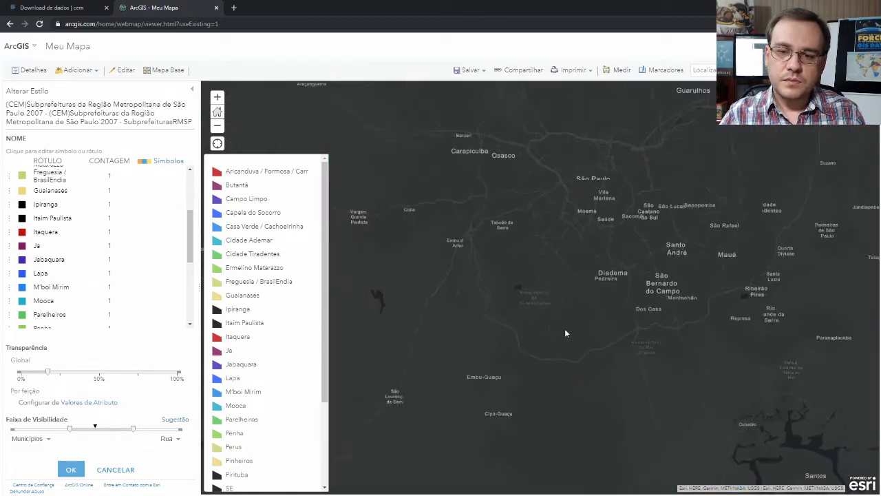
{"action": "scroll", "coordinate": [551, 329], "scroll_direction": "down", "scroll_amount": 1}
{"action": "scroll", "coordinate": [551, 325], "scroll_direction": "down", "scroll_amount": 1}
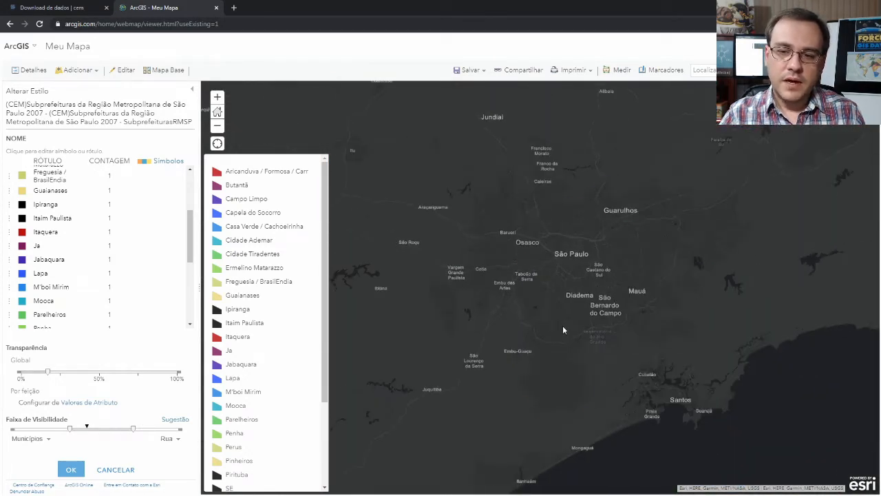
Set the outer limit of the layer's visibility range to Município and apply the style changes.
{"action": "left_click_drag", "start_coordinate": [71, 429], "coordinate": [80, 431]}
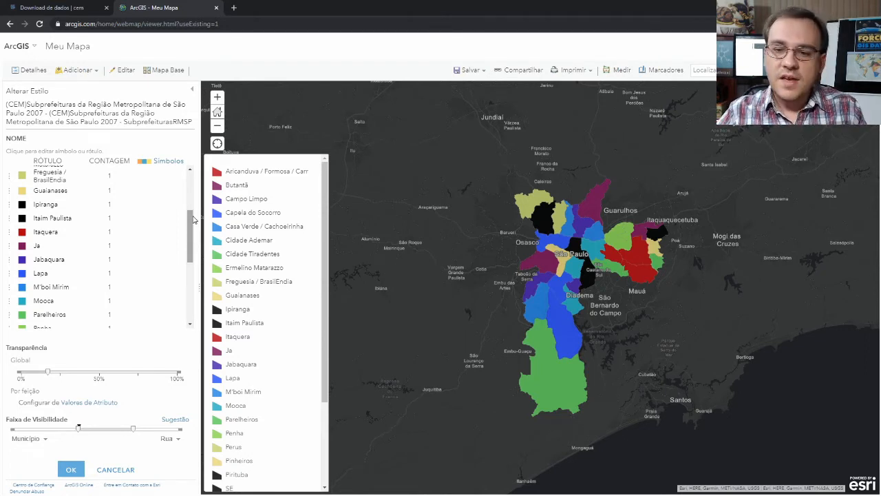
{"action": "left_click", "coordinate": [71, 469]}
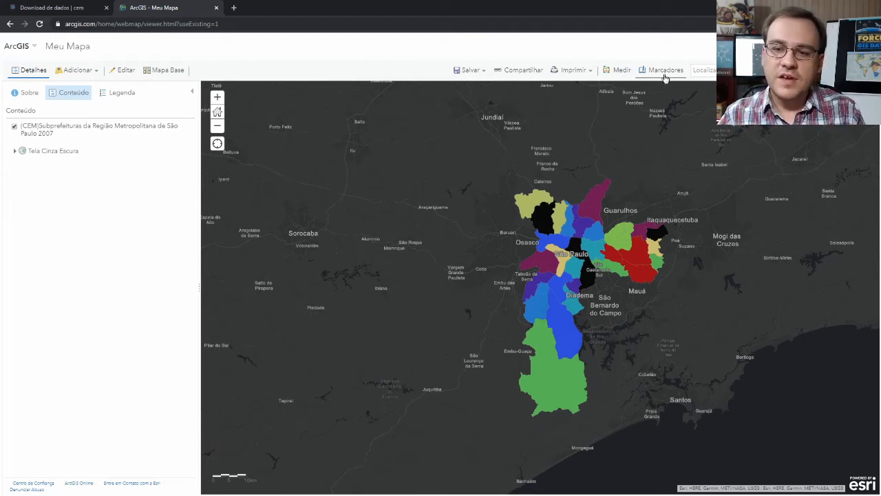
Frame the São Paulo subprefectures, bookmark the view as RMSP, and test returning to it from another extent.
{"action": "left_click_drag", "start_coordinate": [456, 143], "coordinate": [736, 435]}
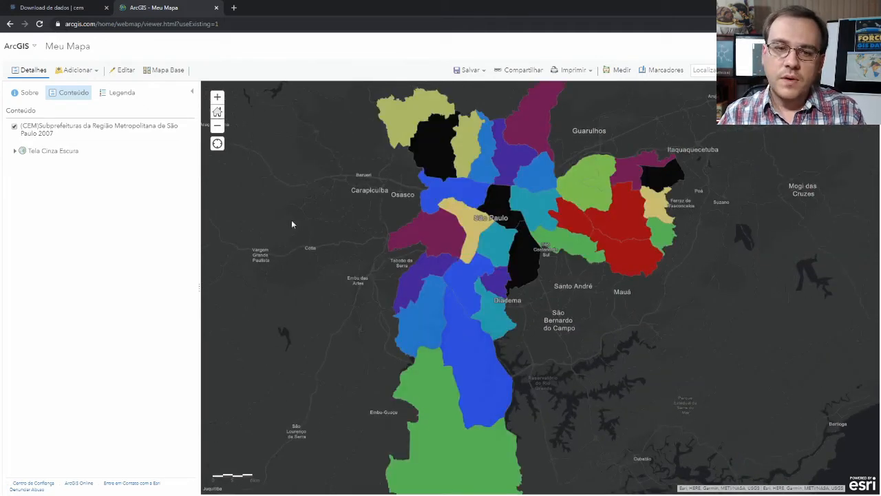
{"action": "left_click", "coordinate": [217, 126]}
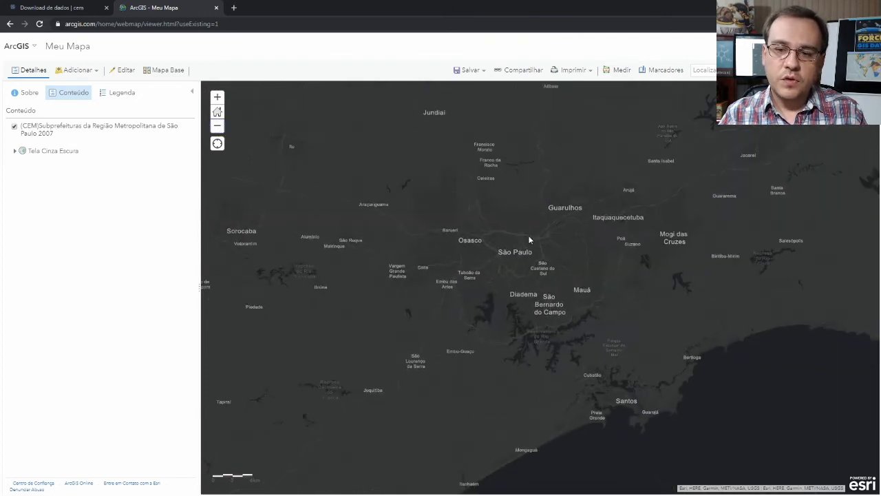
{"action": "mouse_move", "coordinate": [533, 240]}
{"action": "left_mouse_down"}
{"action": "mouse_move", "coordinate": [515, 238]}
{"action": "mouse_move", "coordinate": [523, 227]}
{"action": "left_mouse_up"}
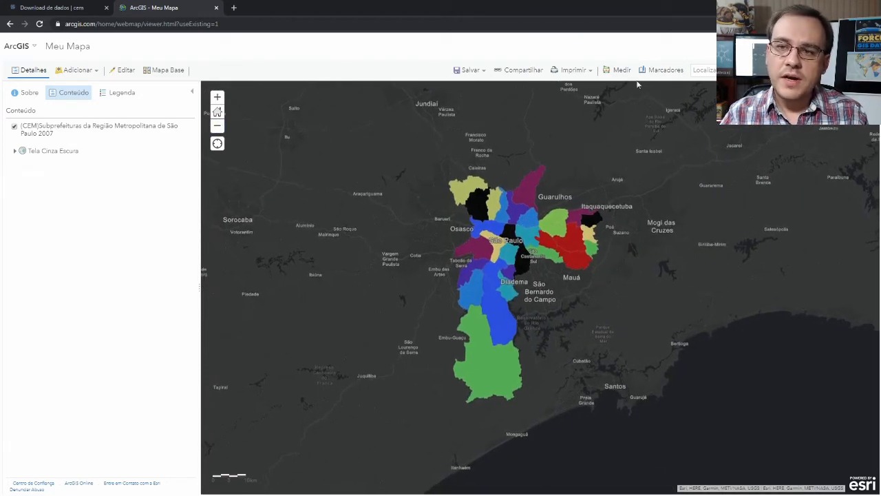
{"action": "left_click", "coordinate": [651, 71]}
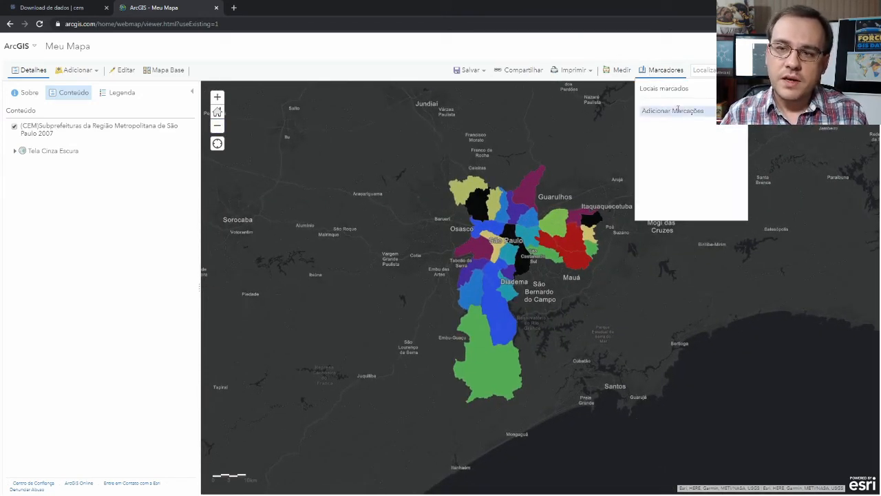
{"action": "left_click", "coordinate": [679, 110]}
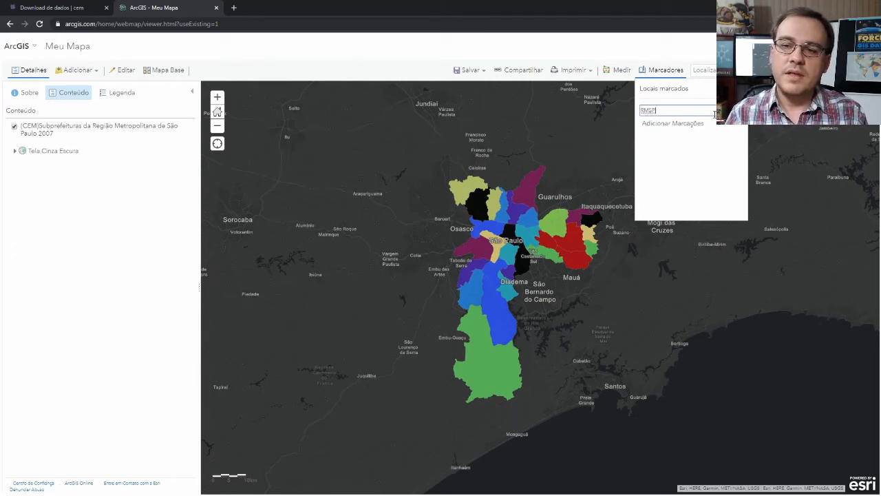
{"action": "key", "text": "Return"}
{"action": "scroll", "coordinate": [498, 274], "scroll_direction": "up", "scroll_amount": 1}
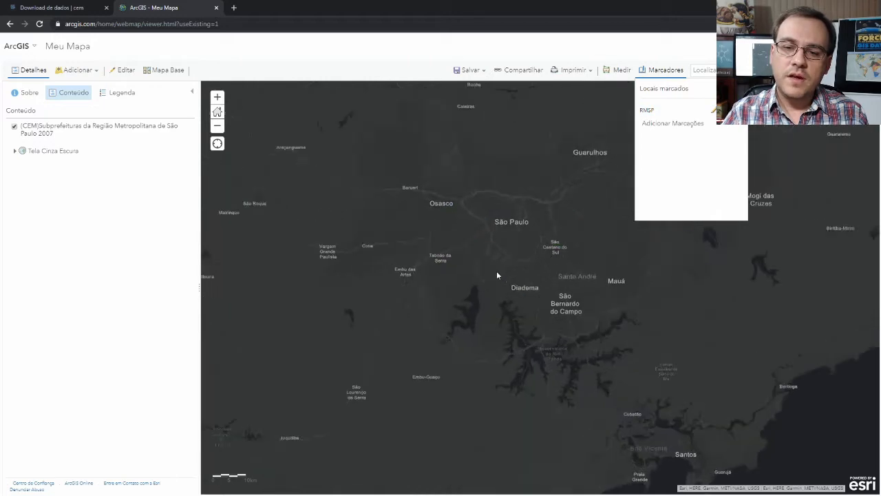
{"action": "left_click", "coordinate": [652, 111]}
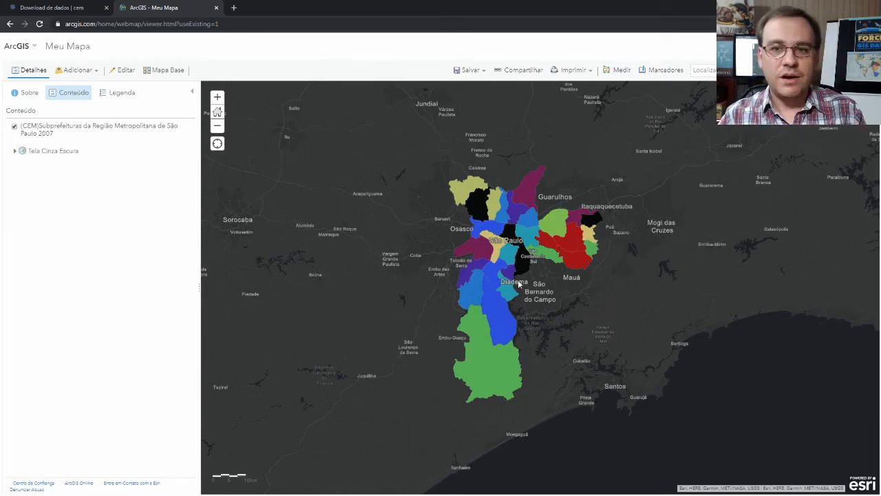
Remove the Referência Cinza Escuro layer from the Tela Cinza Escura basemap.
{"action": "left_click", "coordinate": [16, 152]}
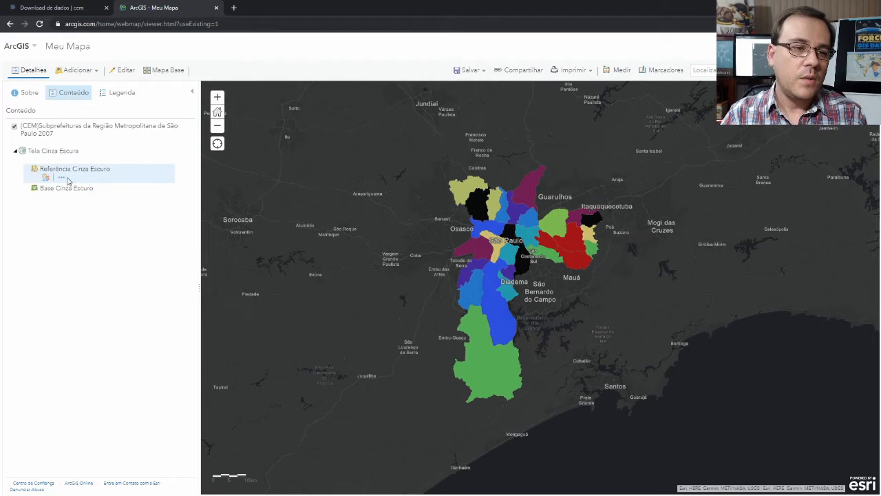
{"action": "left_click", "coordinate": [62, 179]}
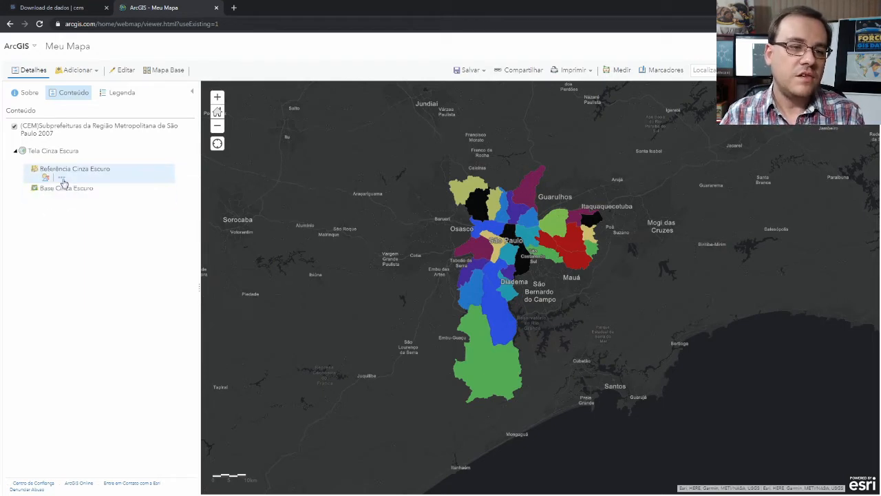
{"action": "left_click", "coordinate": [62, 179]}
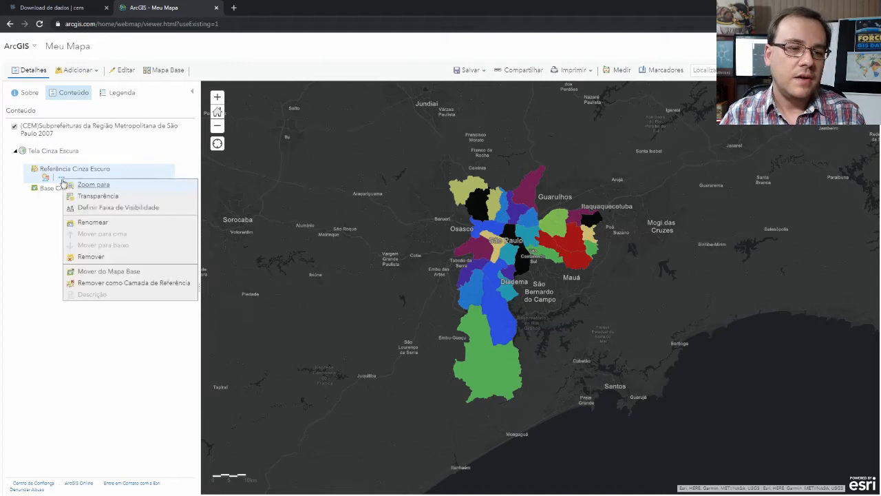
{"action": "left_click", "coordinate": [97, 259]}
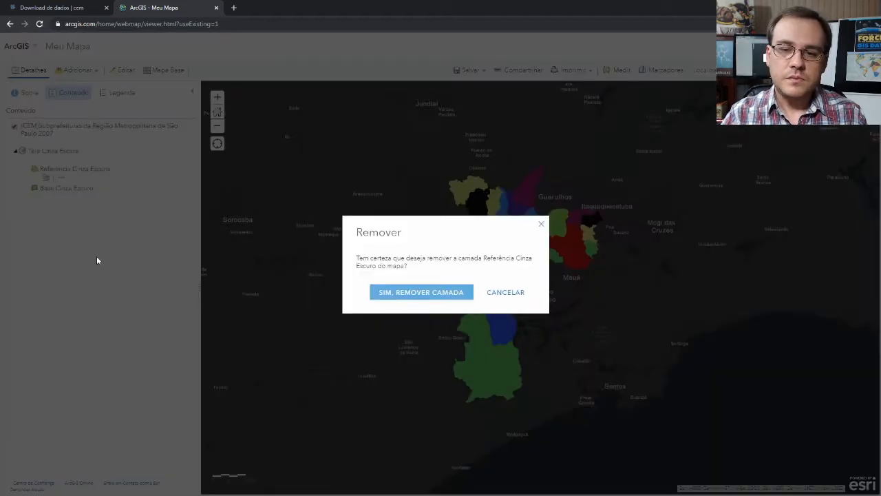
{"action": "left_click", "coordinate": [395, 296]}
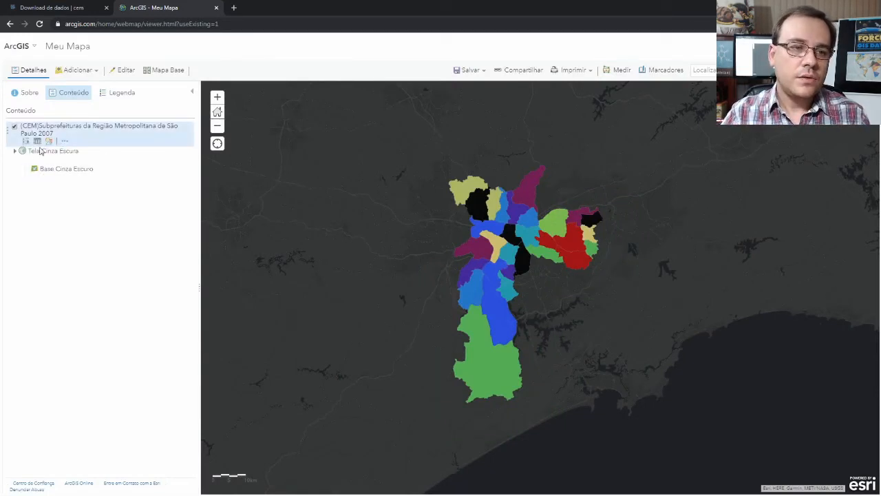
{"action": "left_click", "coordinate": [14, 150]}
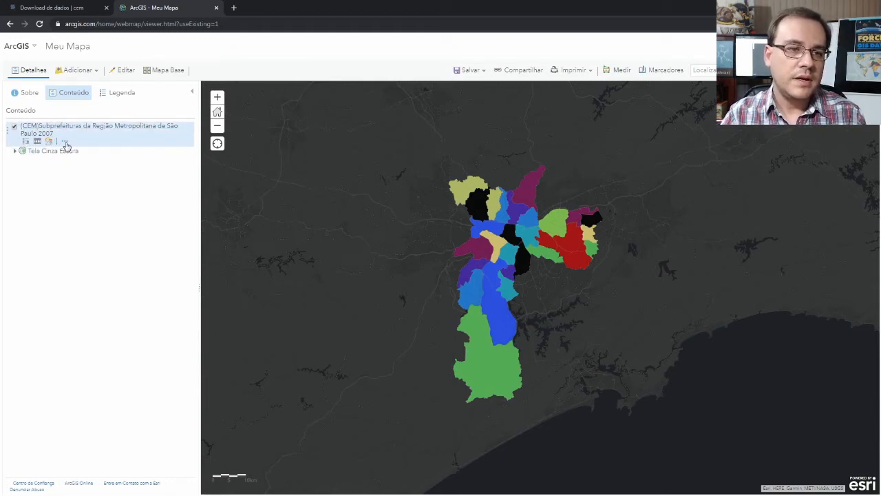
Create labels for the subprefectures layer with AREA_KM2 as the label text.
{"action": "left_click", "coordinate": [65, 142]}
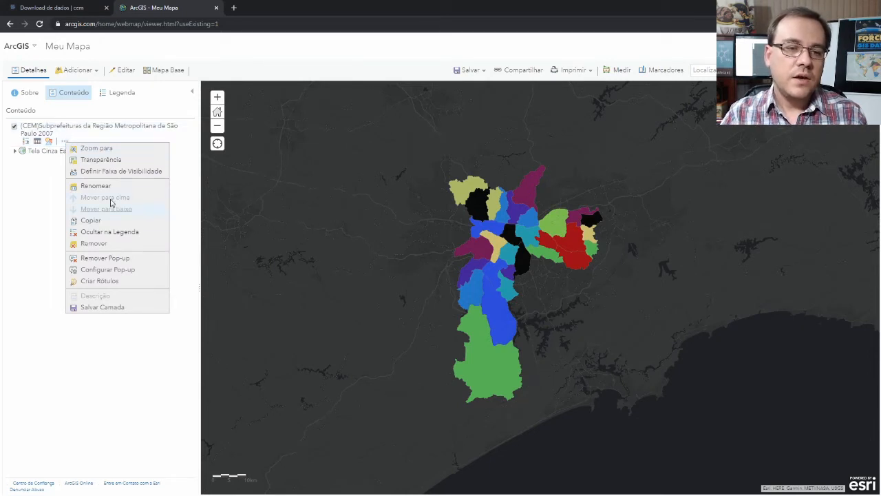
{"action": "left_click", "coordinate": [112, 285]}
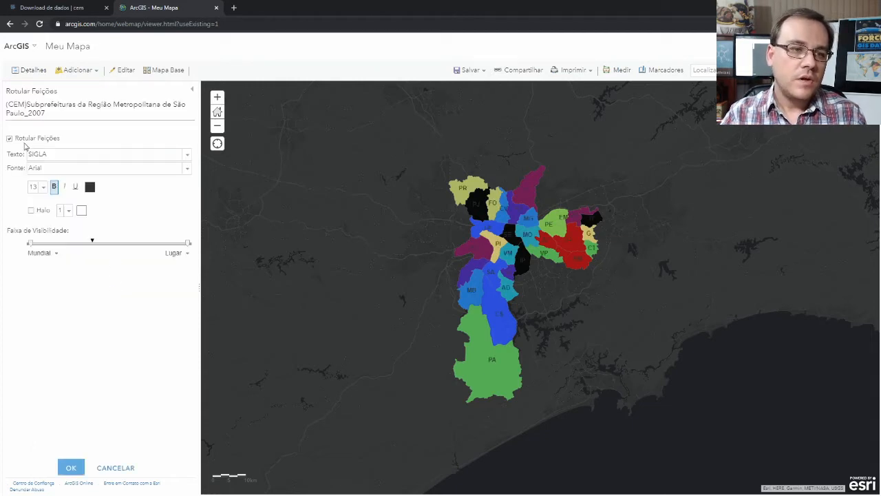
{"action": "left_click", "coordinate": [187, 154]}
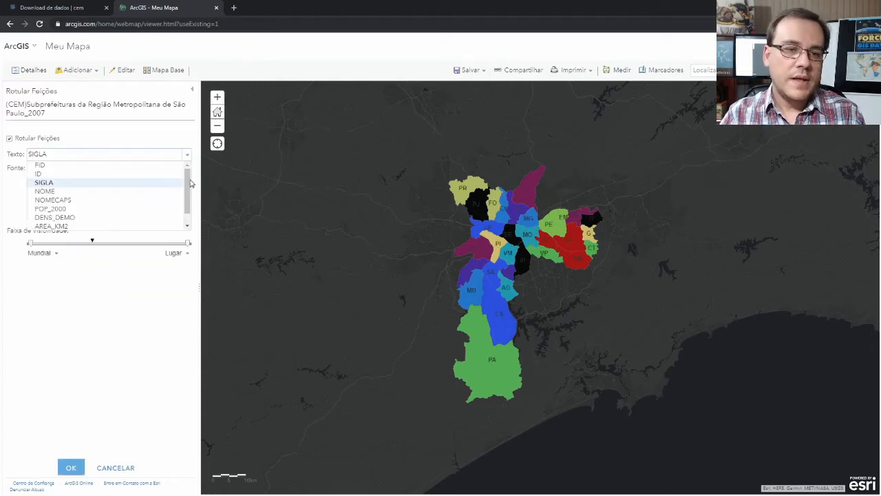
{"action": "scroll", "coordinate": [192, 205], "scroll_direction": "down", "scroll_amount": 1}
{"action": "mouse_move", "coordinate": [191, 204]}
{"action": "left_mouse_down"}
{"action": "mouse_move", "coordinate": [191, 213]}
{"action": "mouse_move", "coordinate": [192, 179]}
{"action": "mouse_move", "coordinate": [190, 215]}
{"action": "left_mouse_up"}
{"action": "left_click", "coordinate": [115, 215]}
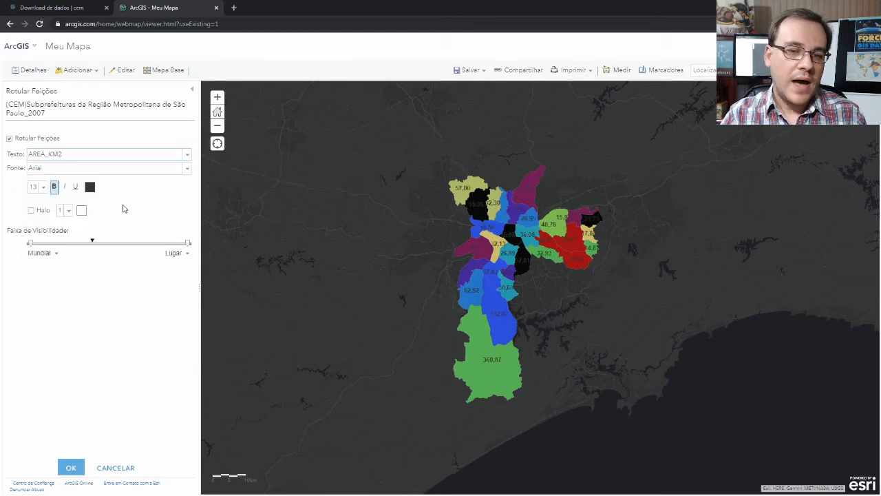
Try the DENS_DEMO and NOME fields as the subprefectures' label text.
{"action": "left_click", "coordinate": [186, 156]}
{"action": "left_click", "coordinate": [132, 205]}
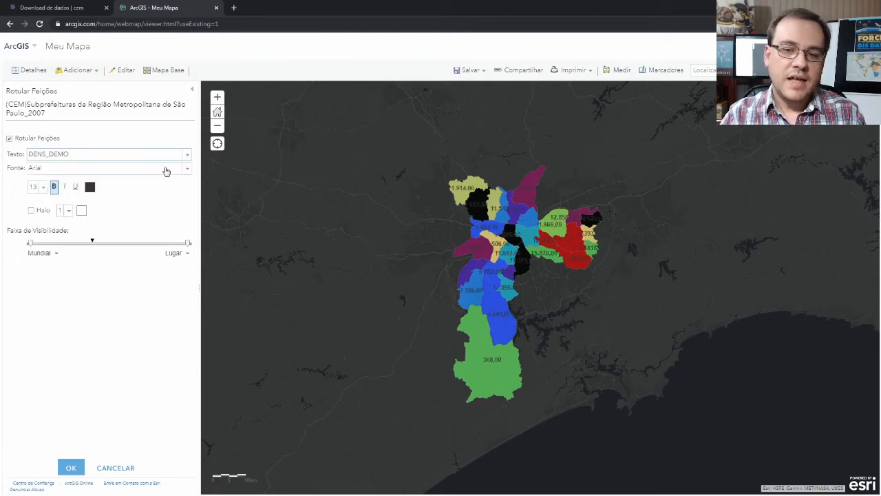
{"action": "left_click", "coordinate": [190, 159]}
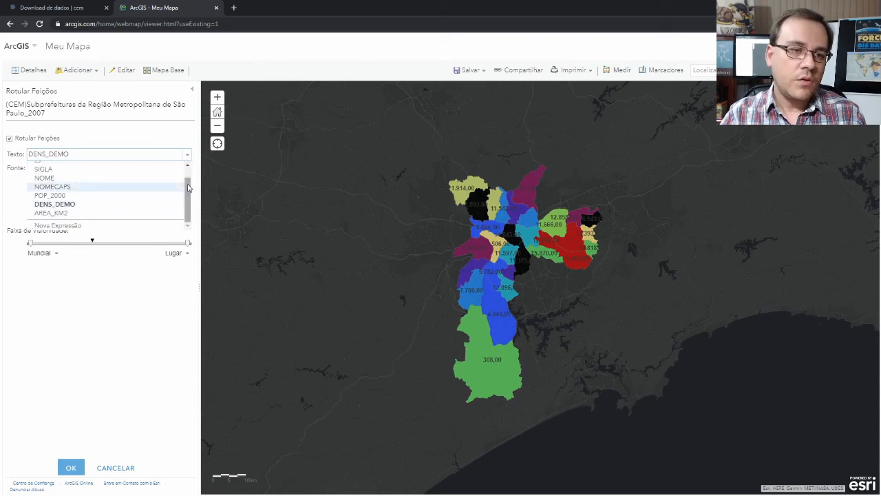
{"action": "scroll", "coordinate": [100, 193], "scroll_direction": "up", "scroll_amount": 2}
{"action": "left_click", "coordinate": [95, 194]}
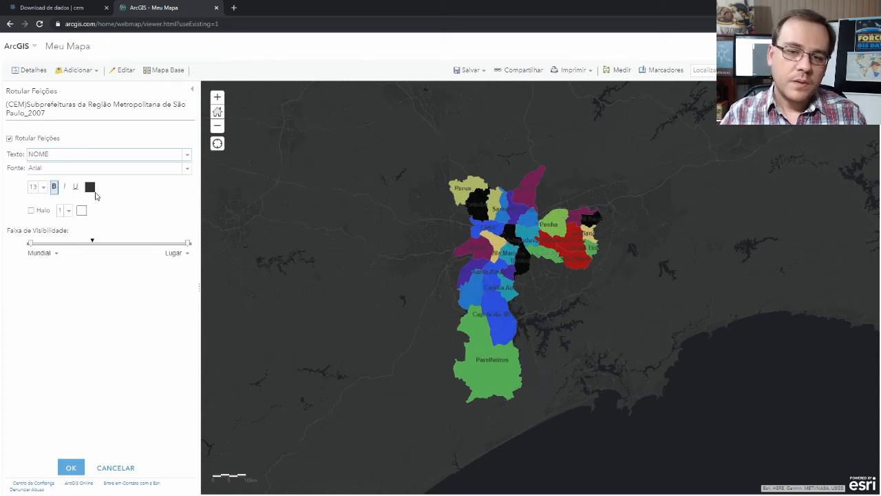
Set the subprefectures' label text to the NOMECAPS field.
{"action": "left_click", "coordinate": [188, 154]}
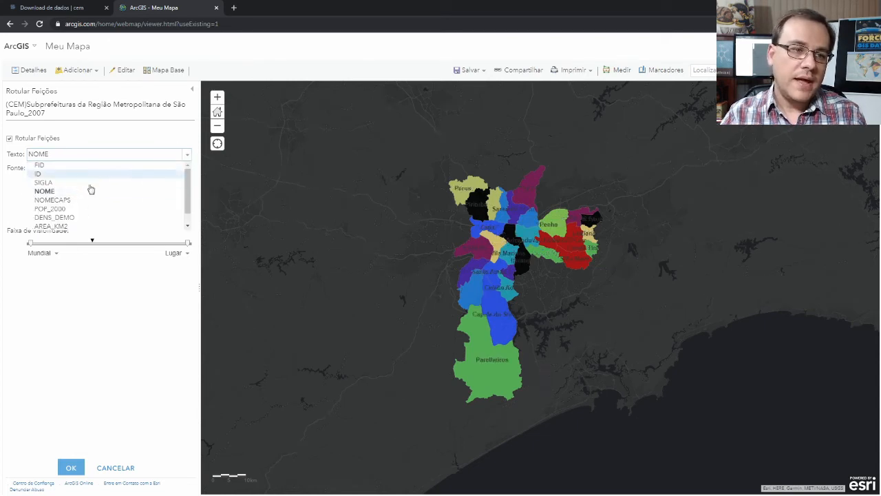
{"action": "left_click", "coordinate": [80, 200]}
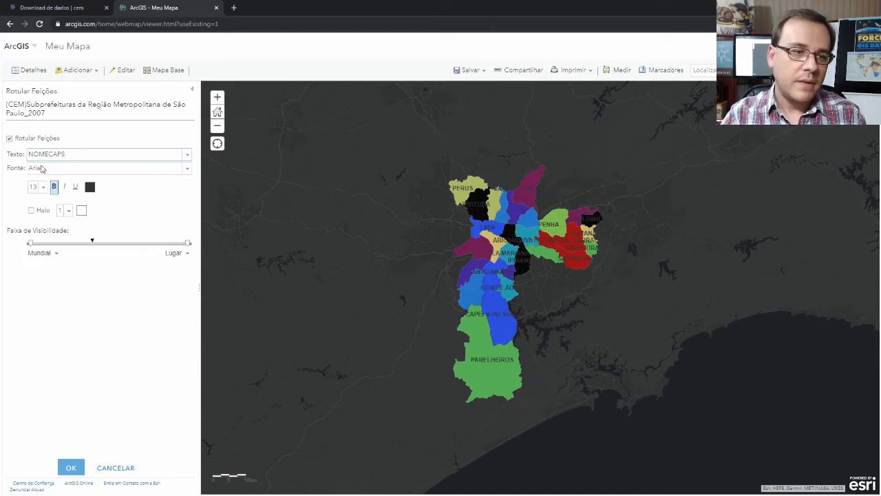
Try the Arial Unicode MS font for the subprefecture labels, return to Arial, and set the label size to 8.
{"action": "left_click", "coordinate": [187, 168]}
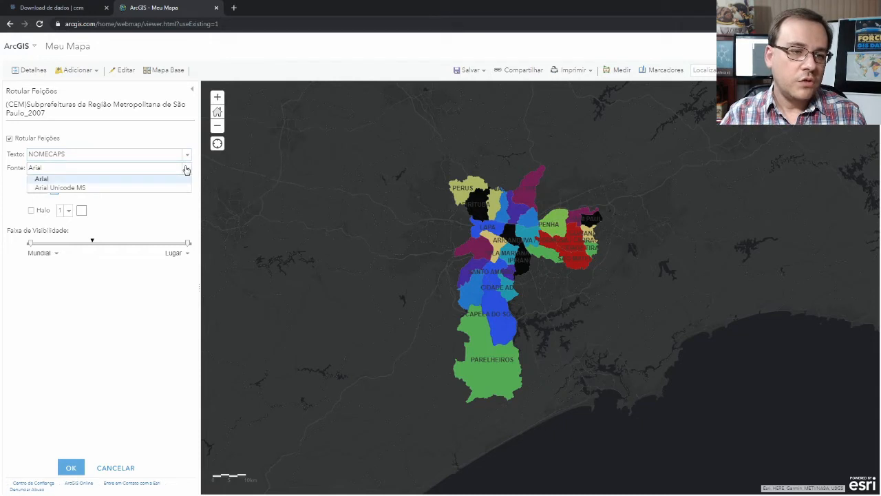
{"action": "left_click", "coordinate": [130, 189]}
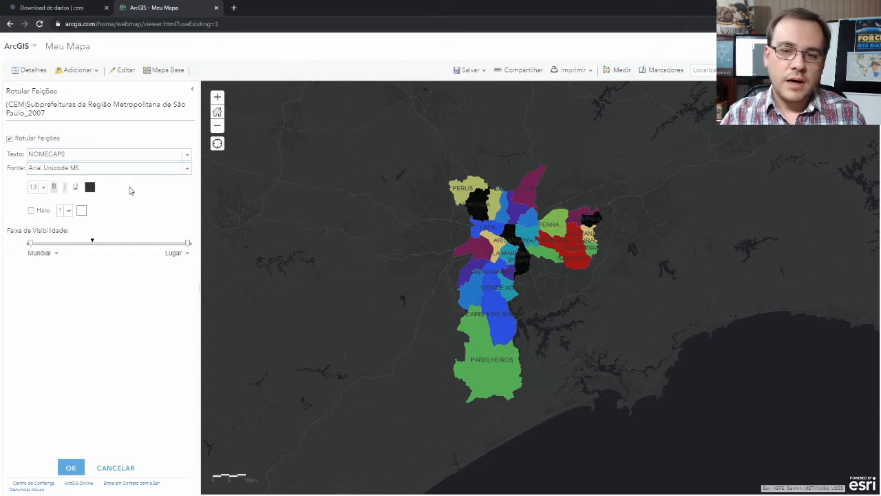
{"action": "left_click", "coordinate": [184, 172]}
{"action": "left_click", "coordinate": [76, 178]}
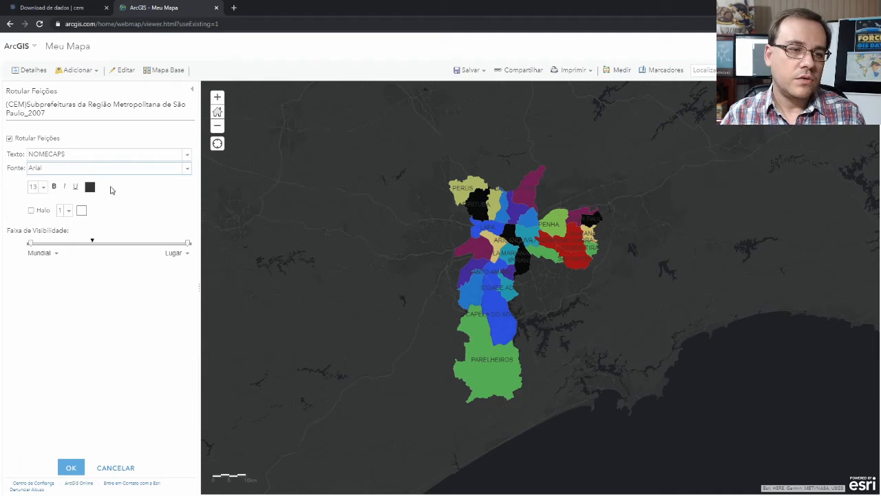
{"action": "left_click", "coordinate": [44, 192]}
{"action": "left_click", "coordinate": [41, 227]}
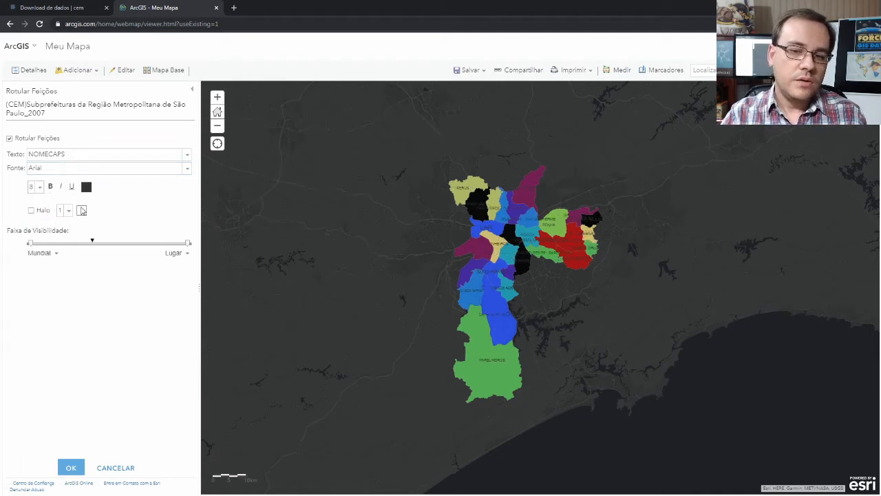
Add a halo to the subprefecture labels, trying pale yellow before setting the halo colour back to white.
{"action": "left_click", "coordinate": [30, 212]}
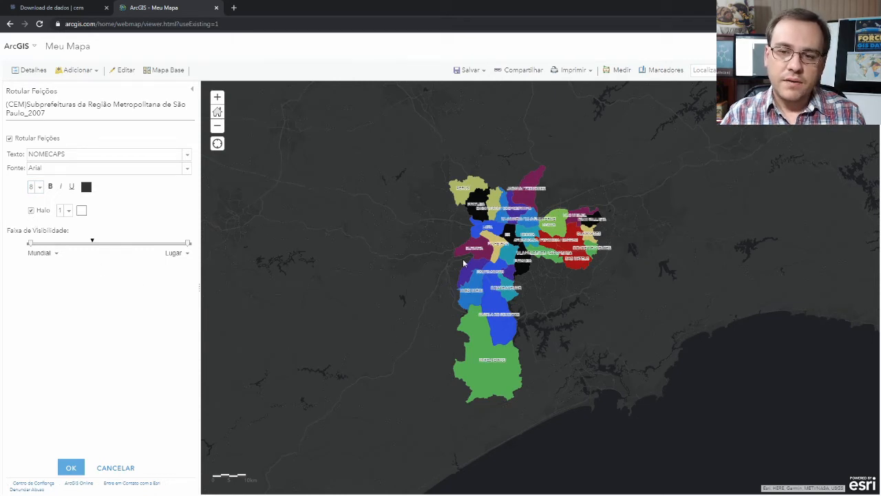
{"action": "left_click", "coordinate": [82, 211]}
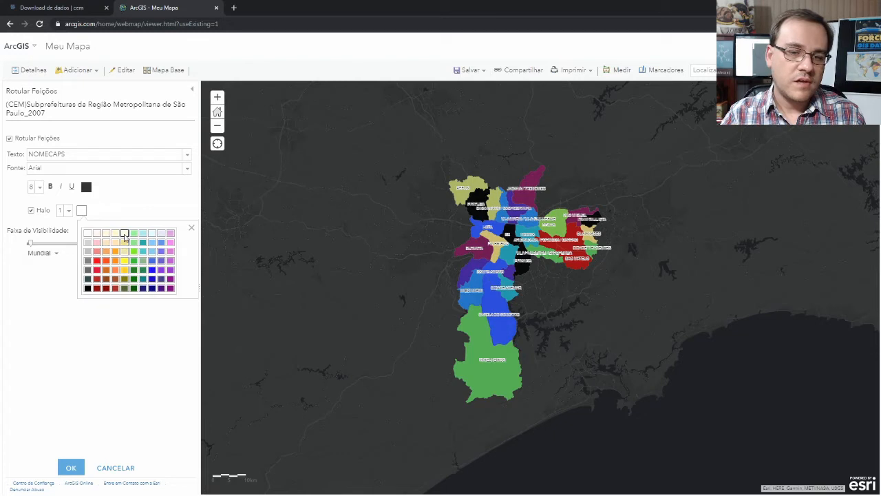
{"action": "left_click", "coordinate": [125, 238]}
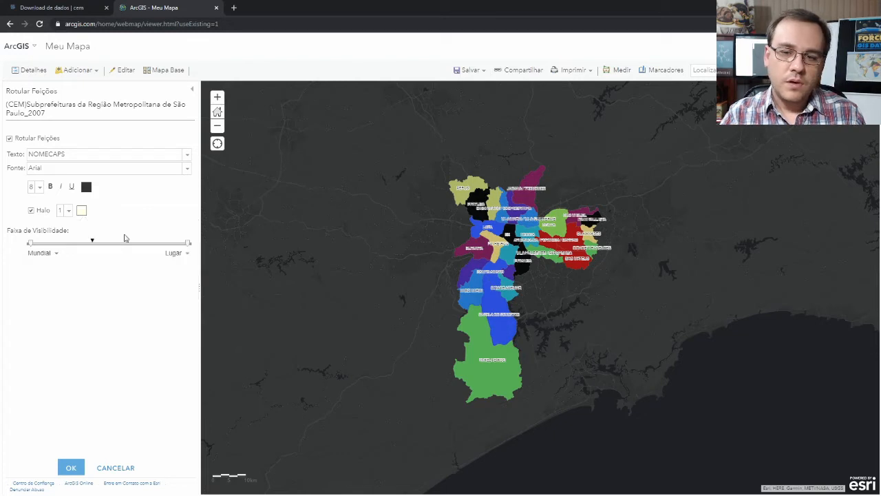
{"action": "left_click", "coordinate": [82, 210]}
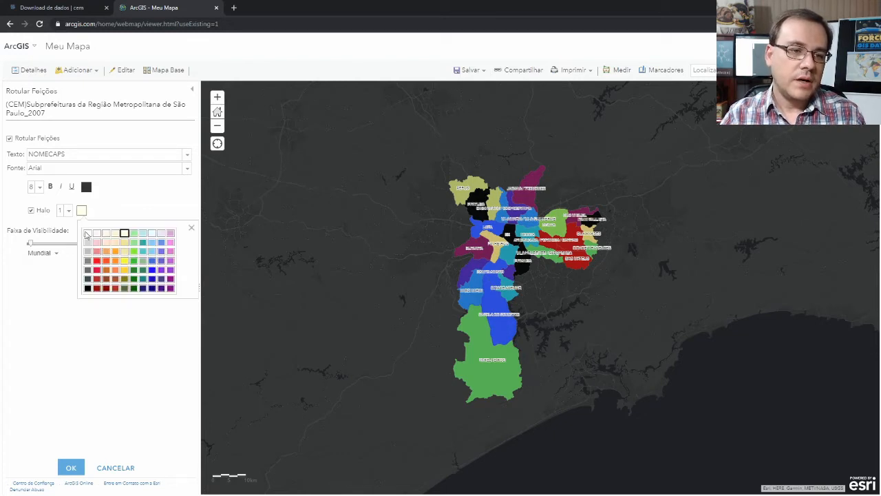
{"action": "left_click", "coordinate": [87, 234]}
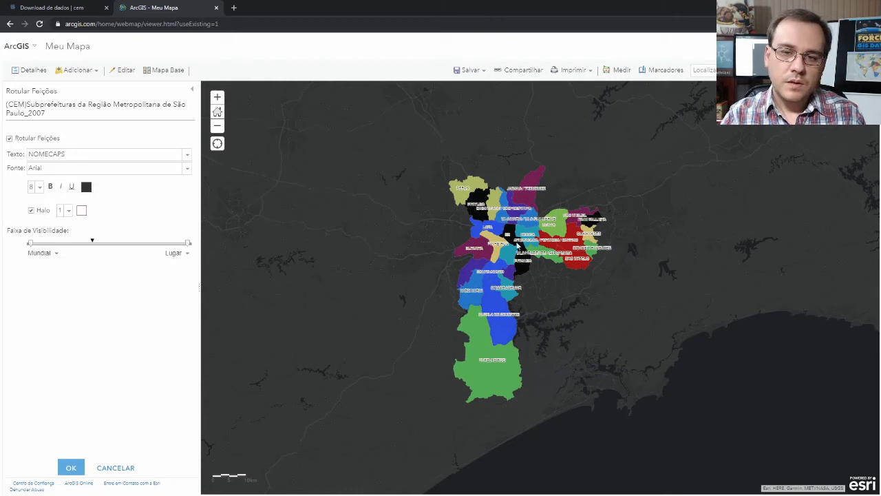
Set the subprefecture label size to 10.
{"action": "scroll", "coordinate": [525, 286], "scroll_direction": "up", "scroll_amount": 1}
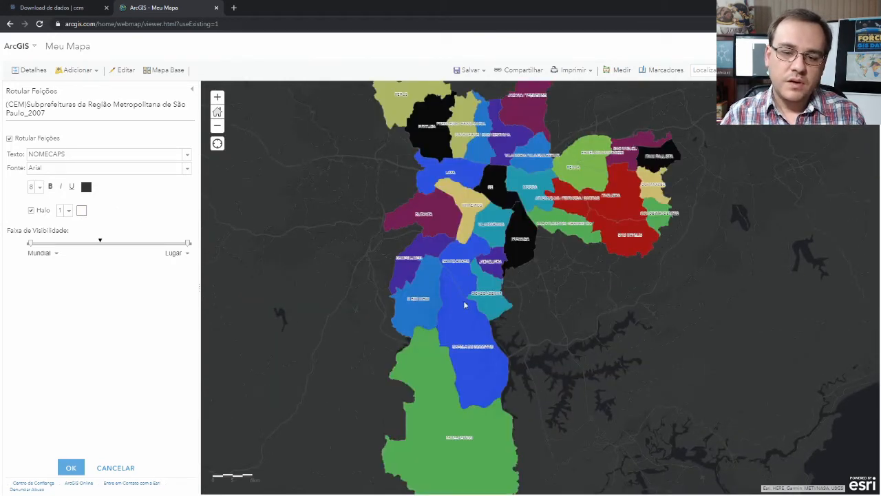
{"action": "scroll", "coordinate": [446, 305], "scroll_direction": "down", "scroll_amount": 1}
{"action": "scroll", "coordinate": [467, 297], "scroll_direction": "up", "scroll_amount": 1}
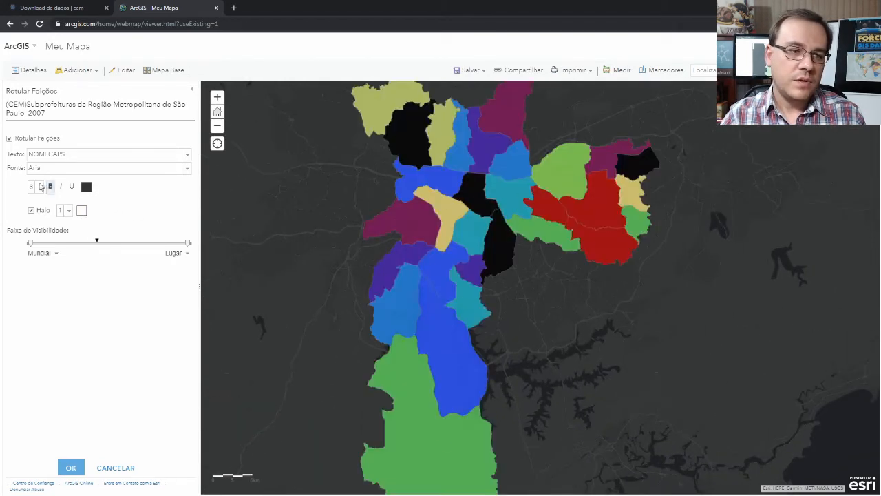
{"action": "left_click", "coordinate": [36, 186]}
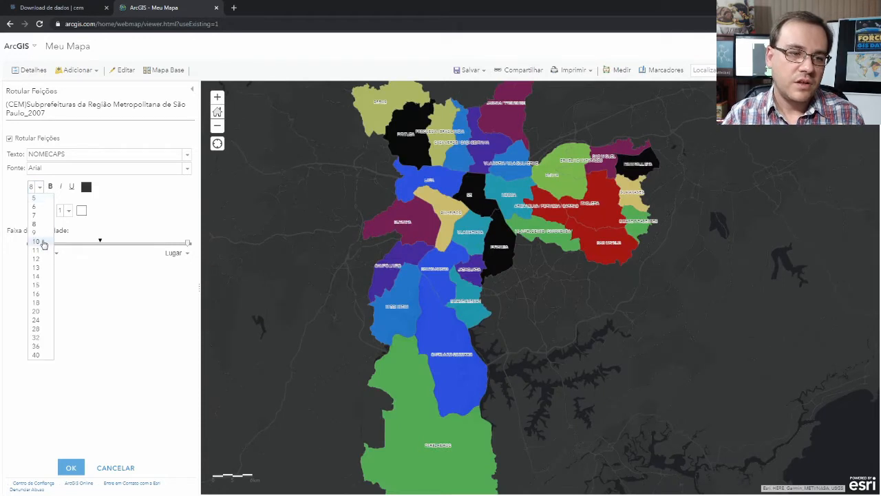
{"action": "left_click", "coordinate": [36, 241]}
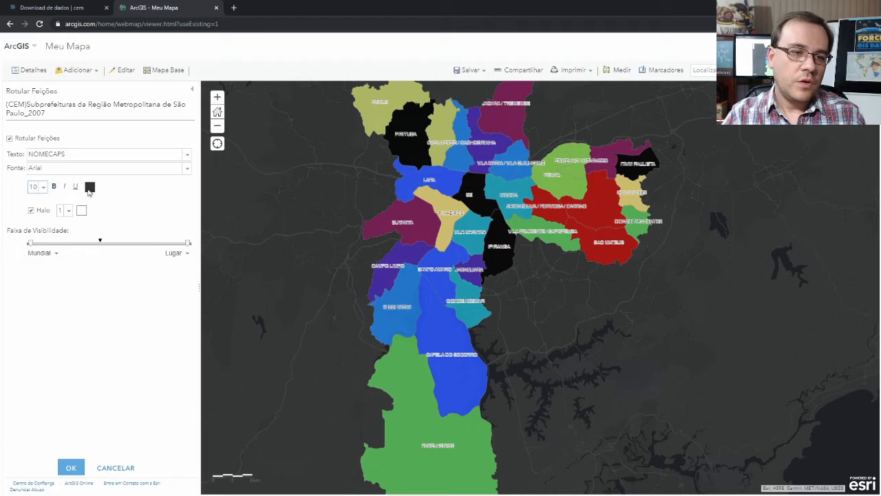
Try the Arial Unicode MS font on the enlarged labels again and switch back to Arial.
{"action": "left_click", "coordinate": [73, 172]}
{"action": "left_click", "coordinate": [65, 188]}
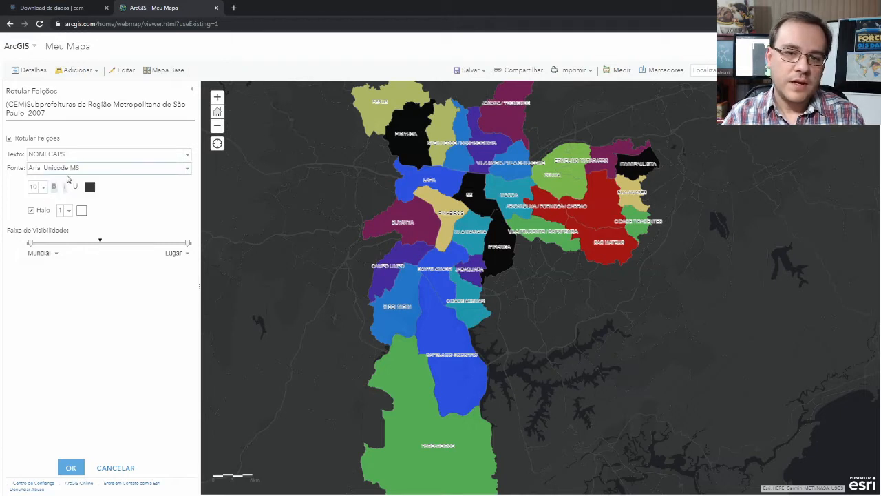
{"action": "left_click", "coordinate": [73, 171]}
{"action": "left_click", "coordinate": [42, 179]}
Try label size 11 and set the size back to 8.
{"action": "left_click", "coordinate": [38, 187]}
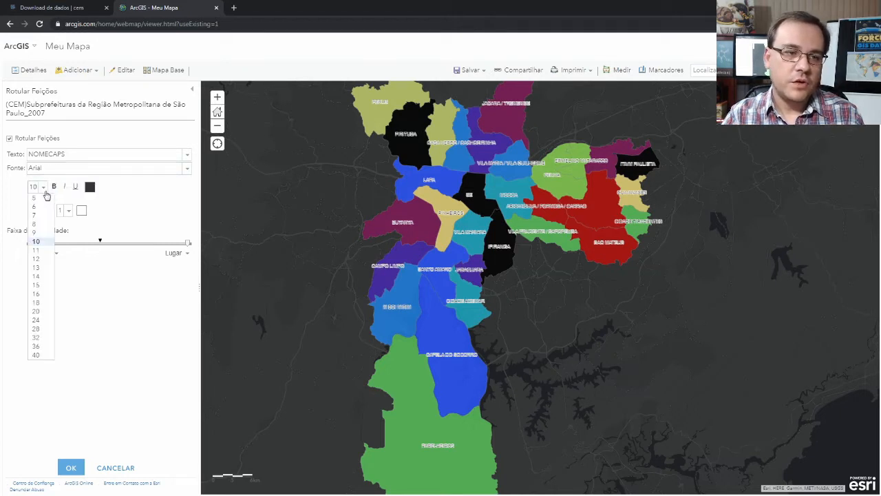
{"action": "left_click", "coordinate": [36, 251]}
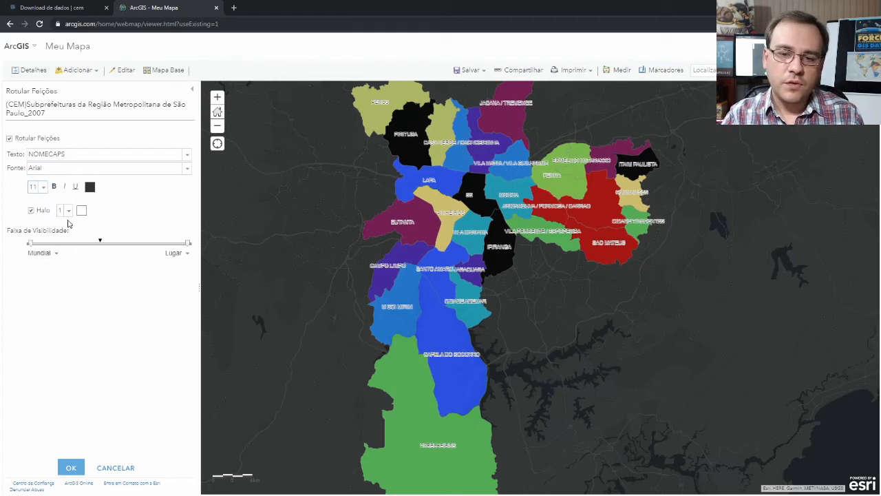
{"action": "left_click", "coordinate": [46, 190]}
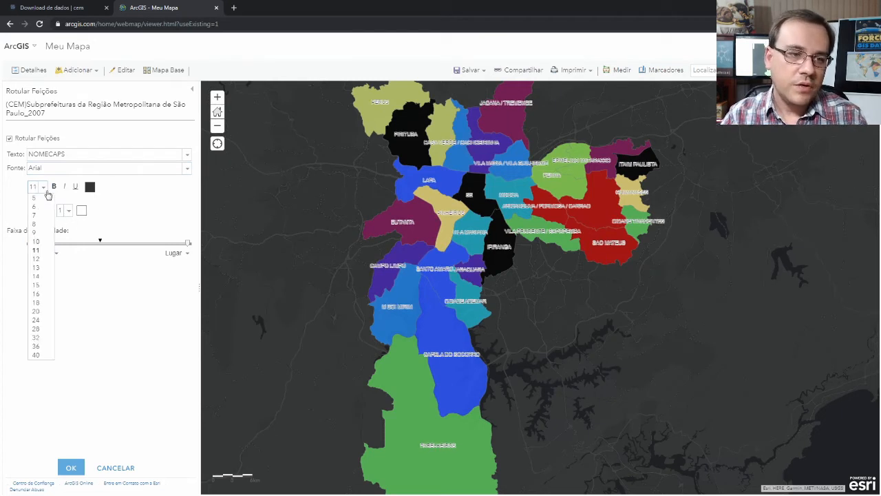
{"action": "left_click", "coordinate": [44, 229]}
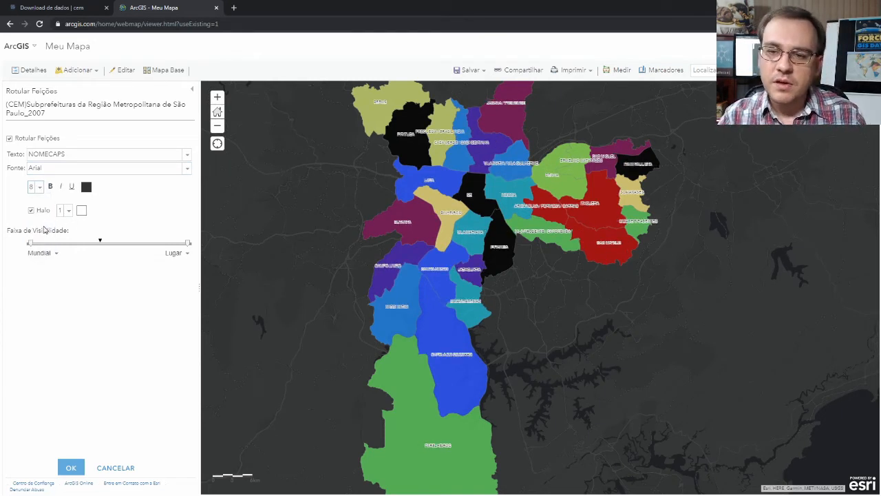
Turn off the halo around the subprefecture labels.
{"action": "left_click", "coordinate": [31, 210]}
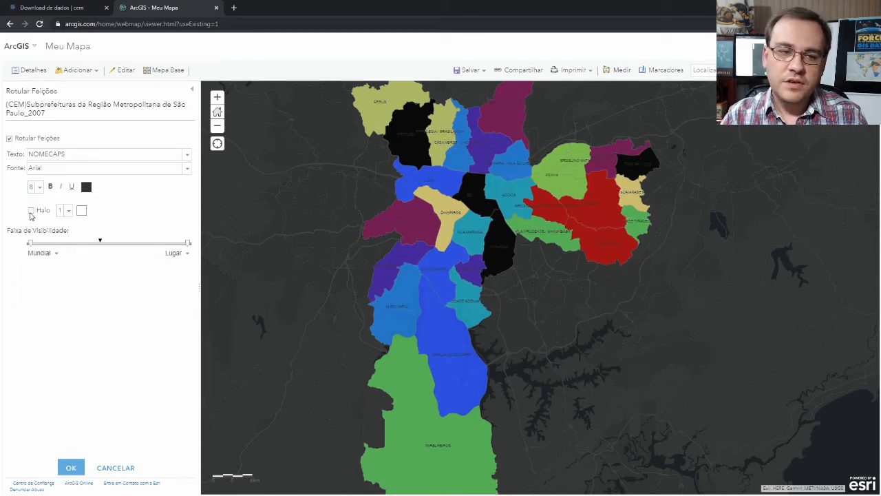
{"action": "left_click", "coordinate": [67, 210]}
{"action": "left_click", "coordinate": [69, 211]}
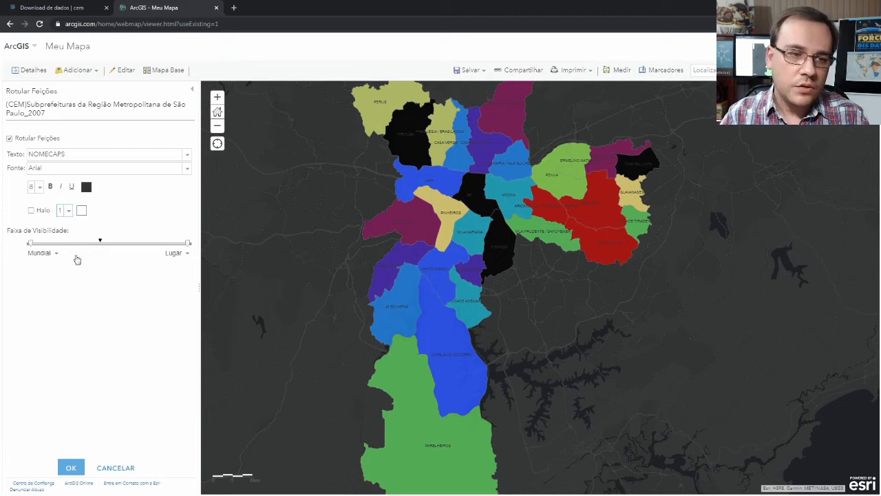
Restrict the labels' visibility range to Cidades through Lugar and test it at different map scales.
{"action": "left_click_drag", "start_coordinate": [29, 243], "coordinate": [102, 244]}
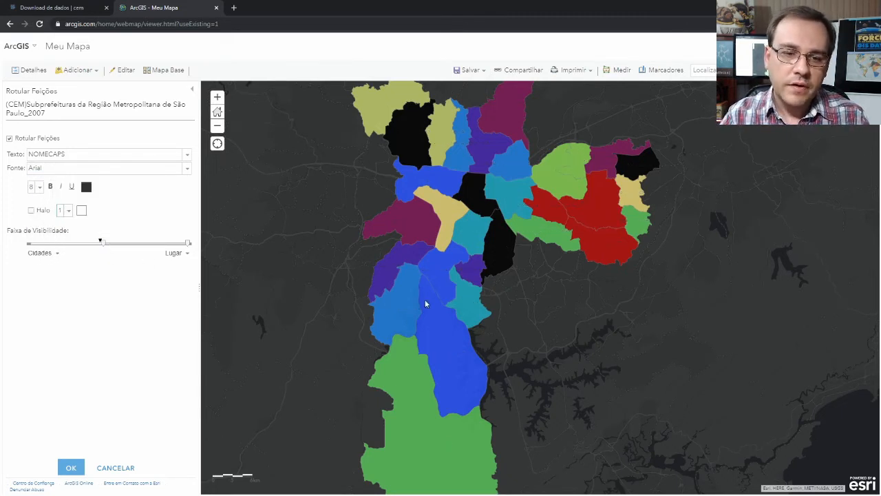
{"action": "scroll", "coordinate": [426, 303], "scroll_direction": "up", "scroll_amount": 1}
{"action": "scroll", "coordinate": [428, 302], "scroll_direction": "down", "scroll_amount": 1}
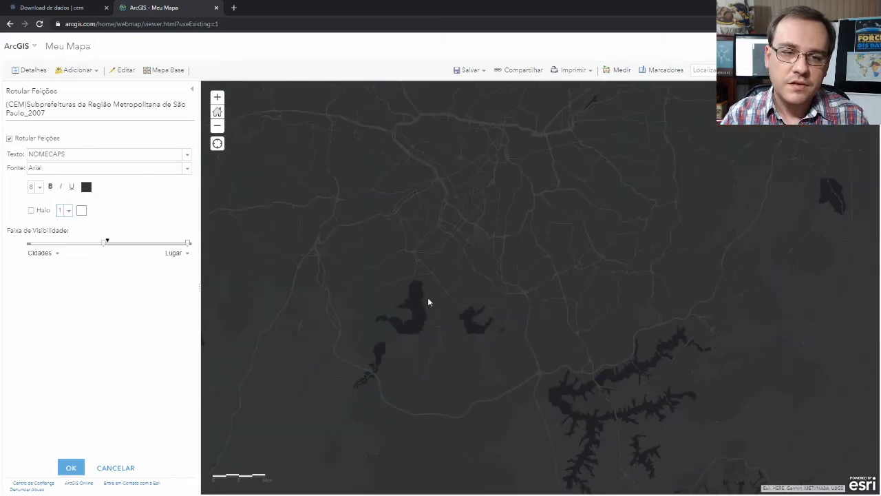
Return to the RMSP bookmark, set the labels' visibility range from Município to Lugar, and apply the label settings.
{"action": "left_click", "coordinate": [662, 69]}
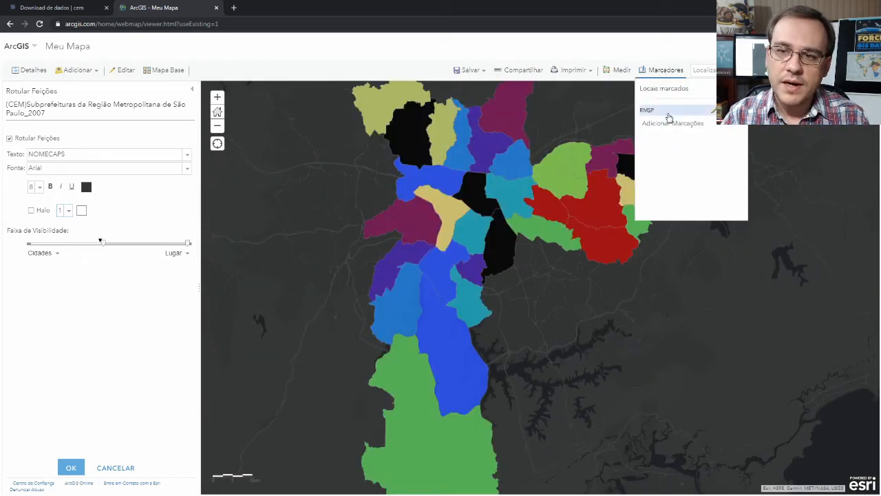
{"action": "left_click", "coordinate": [650, 111]}
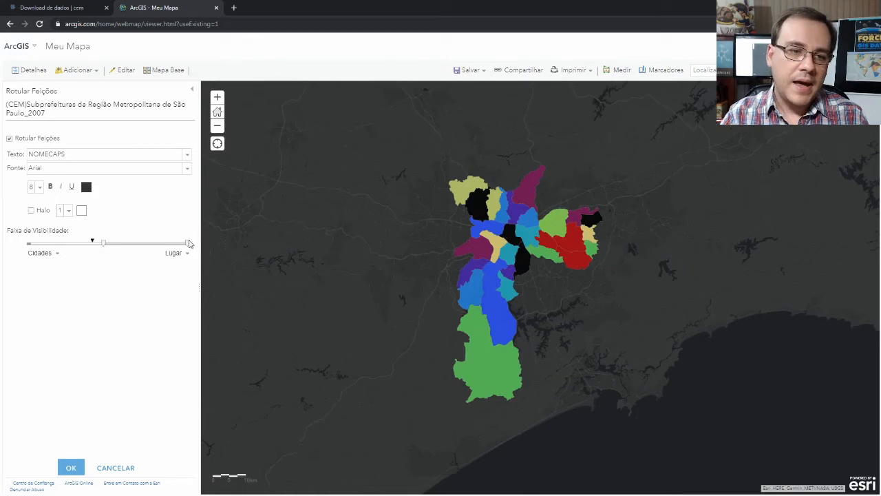
{"action": "left_click_drag", "start_coordinate": [104, 244], "coordinate": [93, 246]}
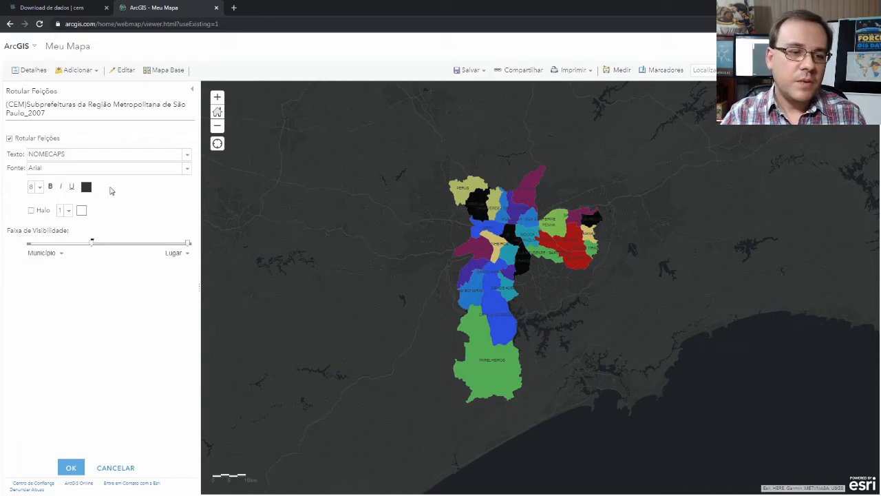
{"action": "left_click", "coordinate": [70, 467]}
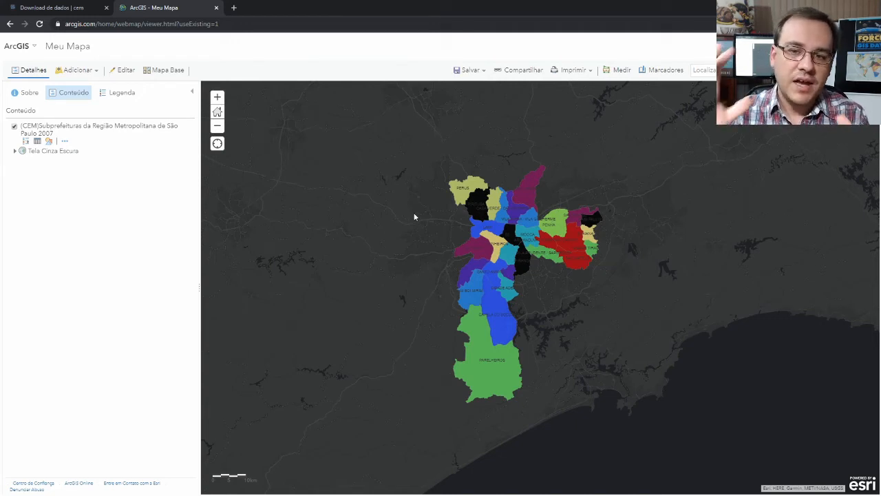
Review the subprefectures layer's legend and the attribute pop-up of the Parelheiros subprefecture.
{"action": "left_click", "coordinate": [124, 94]}
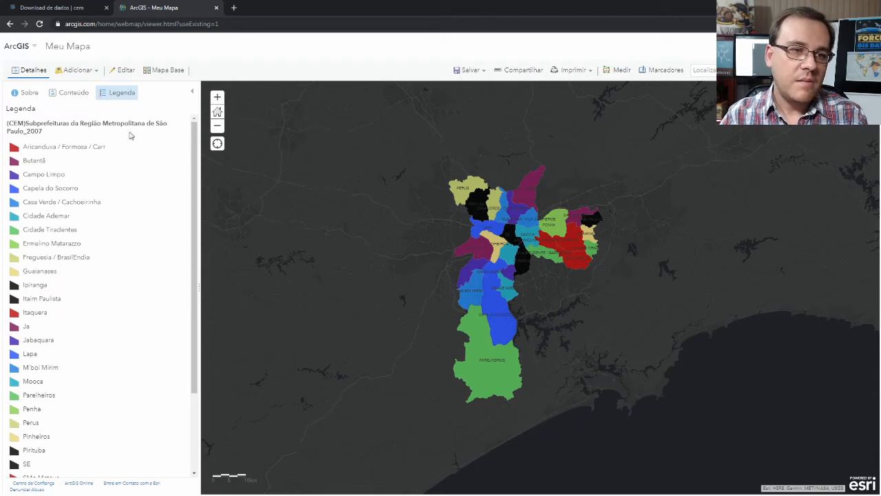
{"action": "left_click", "coordinate": [86, 96]}
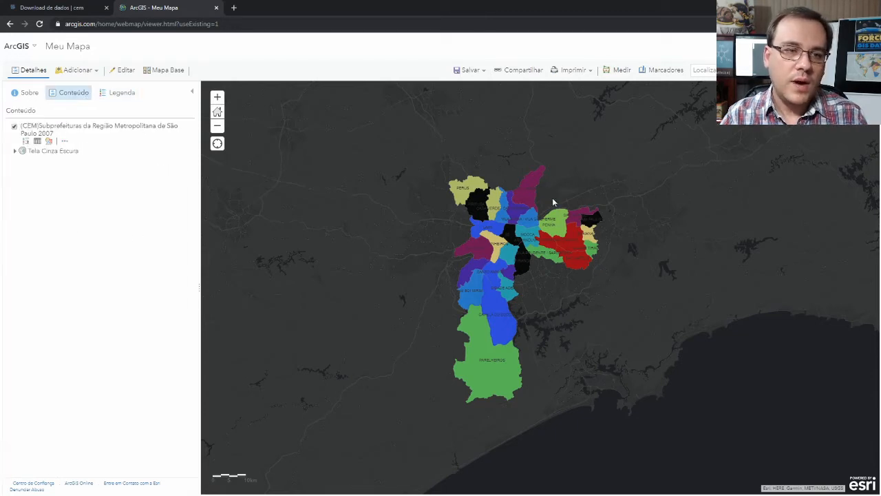
{"action": "left_click", "coordinate": [66, 142]}
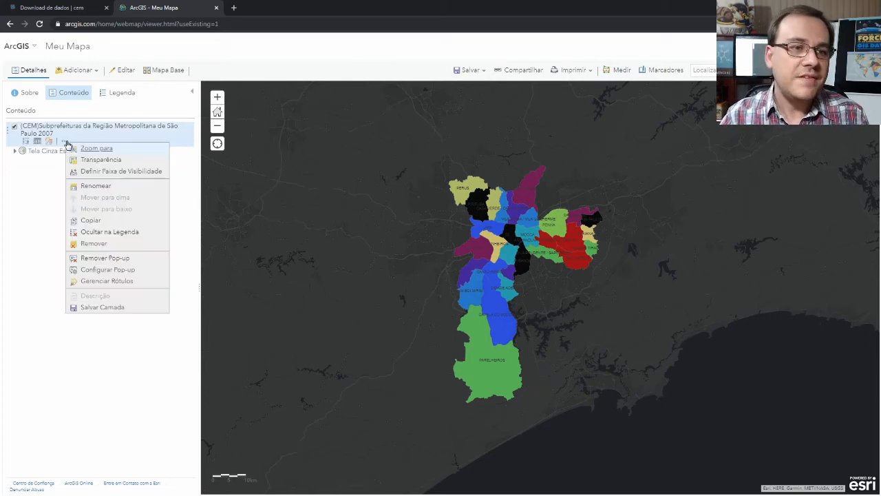
{"action": "left_click", "coordinate": [607, 312]}
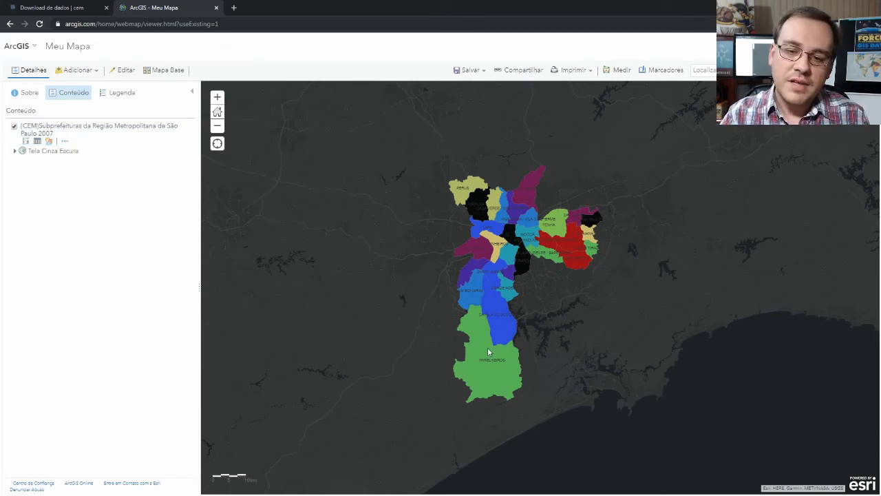
{"action": "left_click", "coordinate": [488, 352]}
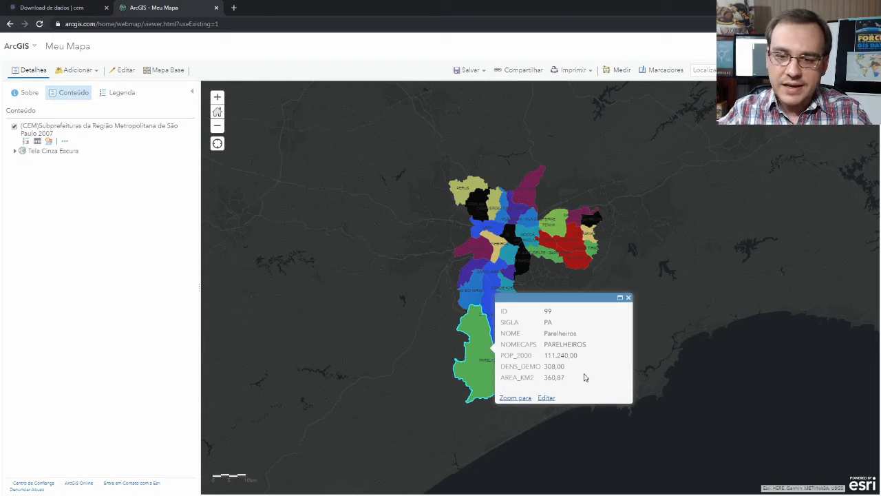
{"action": "left_click", "coordinate": [628, 297]}
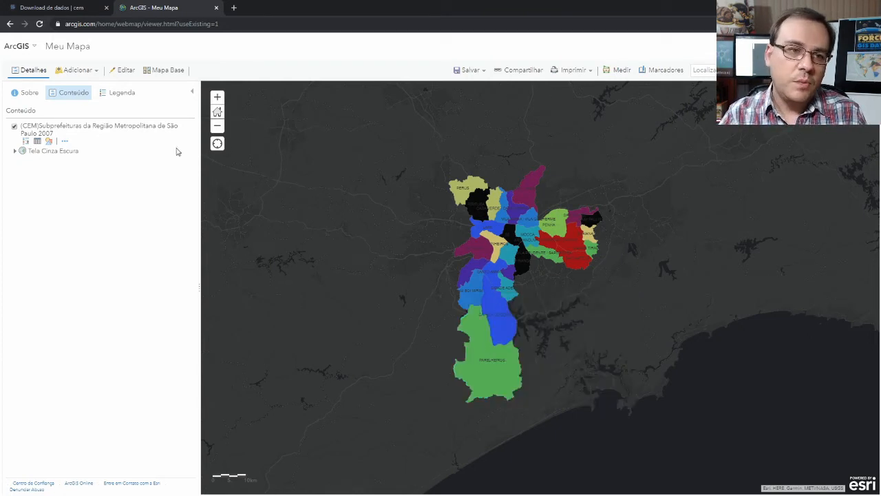
Open the pop-up configuration of the subprefectures layer and review its content display options and the M'Boi Mirim pop-up.
{"action": "left_click", "coordinate": [65, 141]}
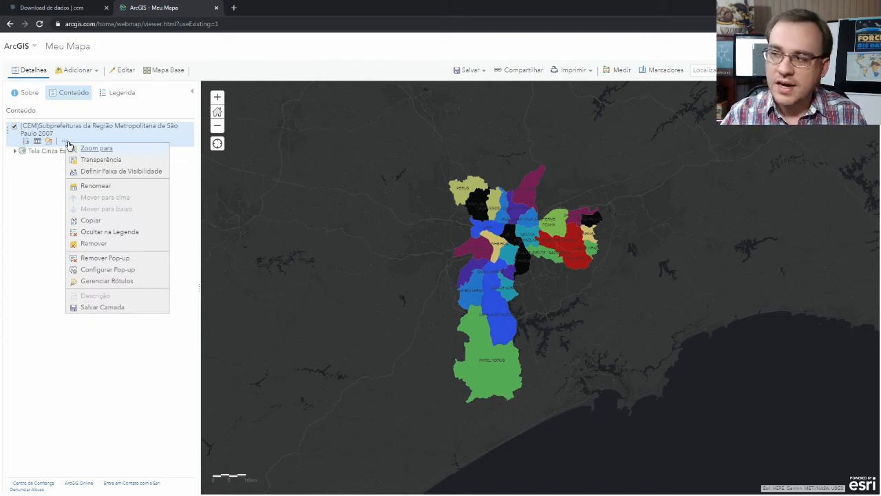
{"action": "left_click", "coordinate": [124, 270]}
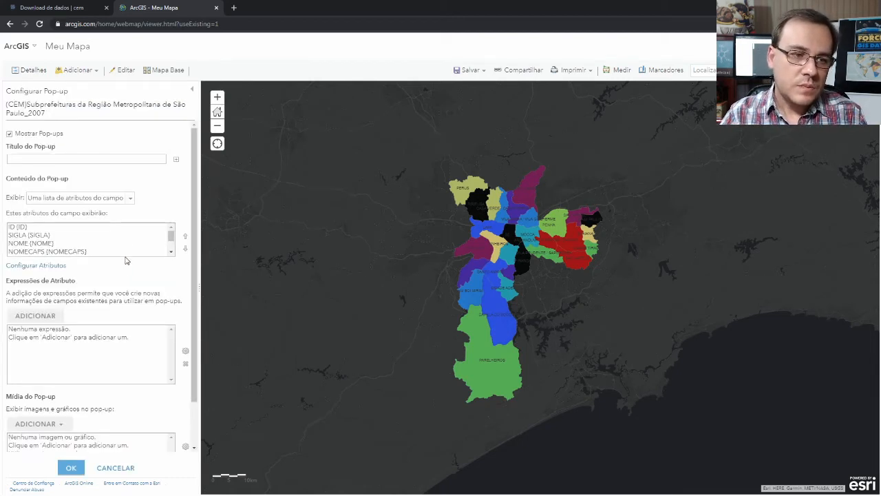
{"action": "left_click", "coordinate": [105, 199]}
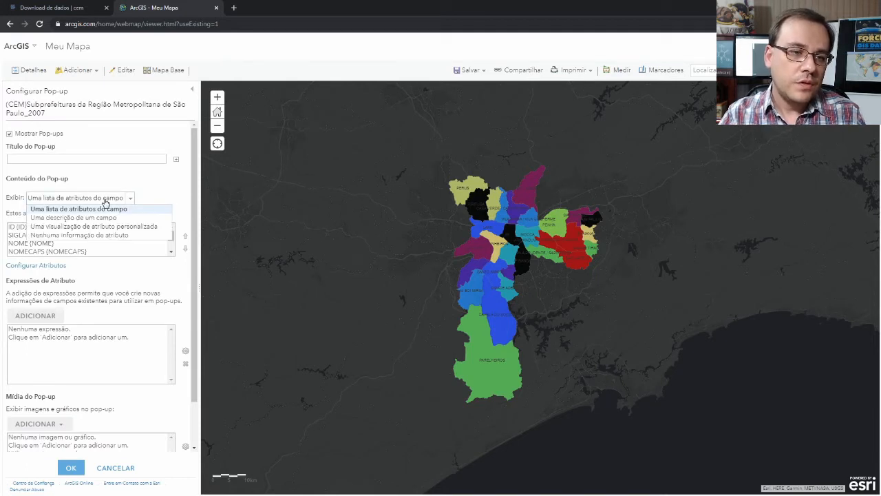
{"action": "left_click", "coordinate": [196, 233]}
{"action": "left_click", "coordinate": [472, 289]}
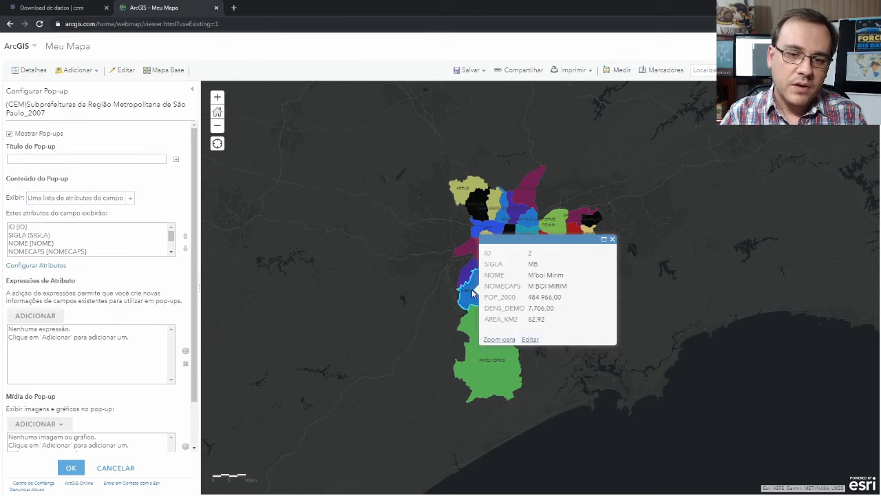
Exclude the ID field from both display and editing in the pop-up's attribute configuration.
{"action": "left_click", "coordinate": [50, 228]}
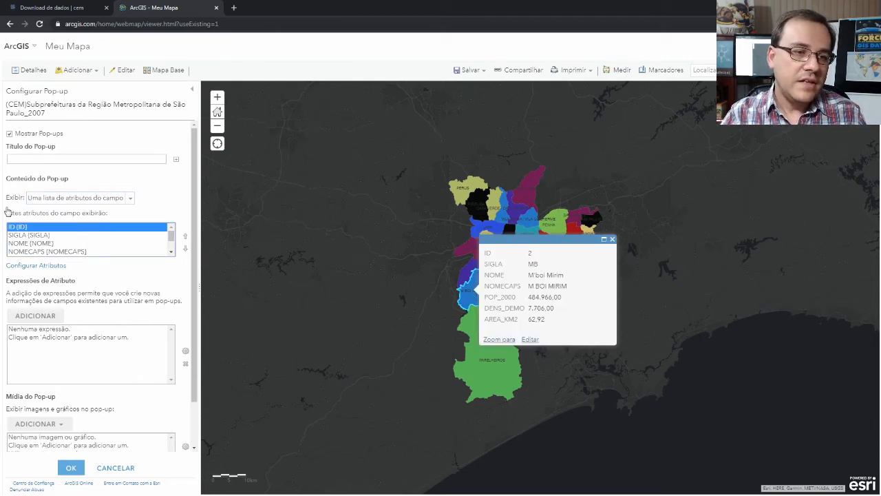
{"action": "left_click", "coordinate": [55, 266]}
{"action": "left_click", "coordinate": [325, 253]}
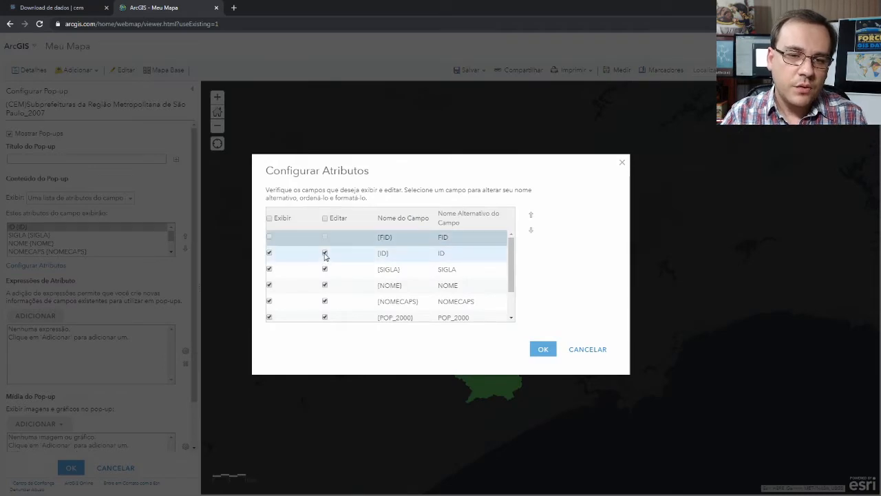
{"action": "left_click", "coordinate": [269, 254]}
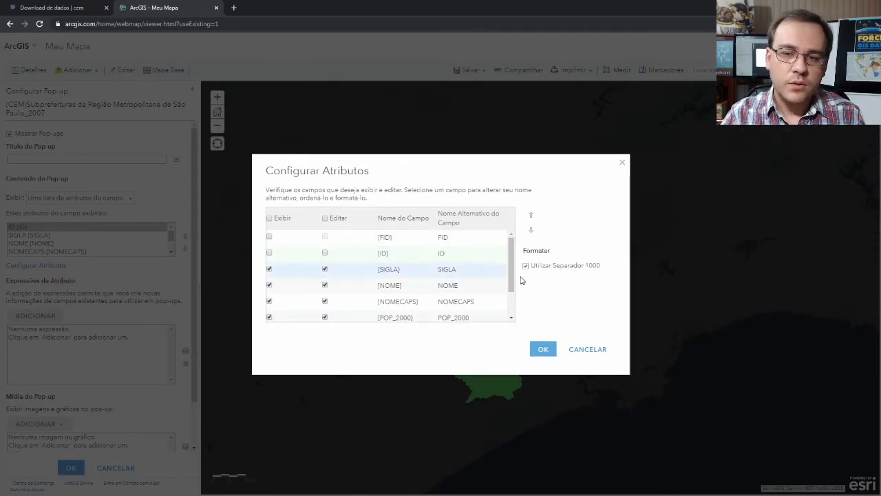
{"action": "scroll", "coordinate": [511, 270], "scroll_direction": "down", "scroll_amount": 2}
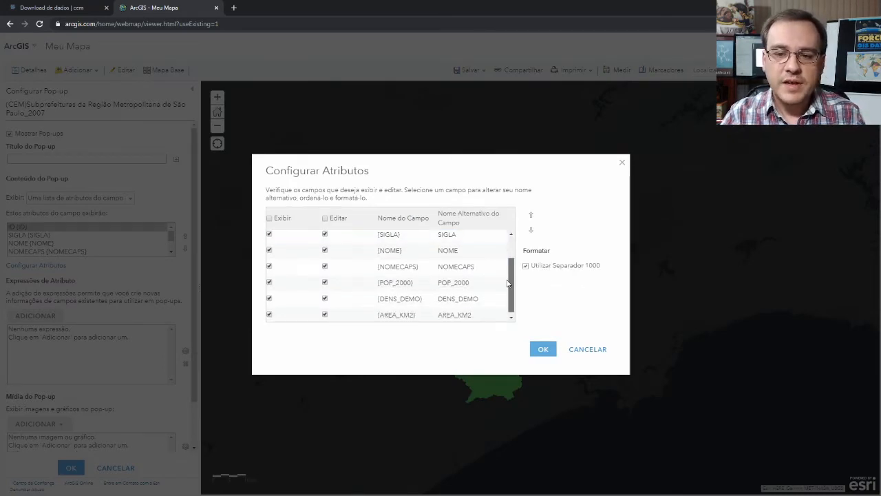
{"action": "scroll", "coordinate": [511, 269], "scroll_direction": "up", "scroll_amount": 3}
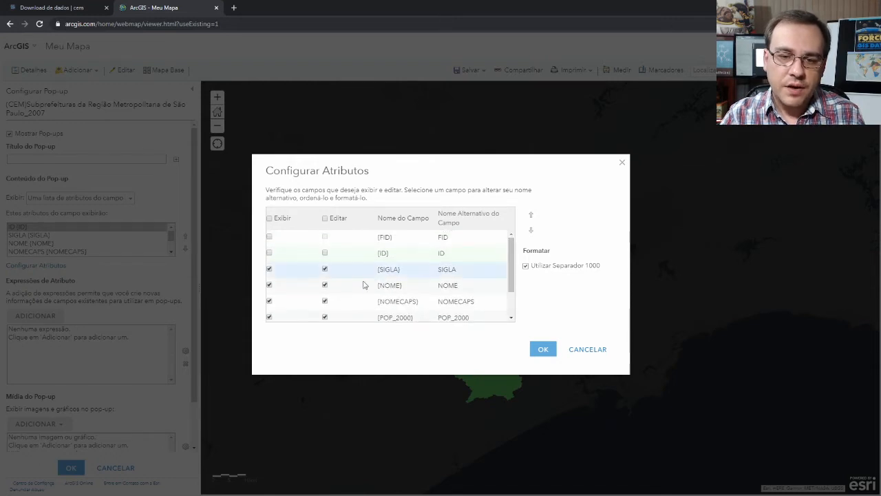
Exclude the NOME field from display and editing, apply the pop-up configuration, and check the M'Boi Mirim pop-up.
{"action": "left_click", "coordinate": [269, 285]}
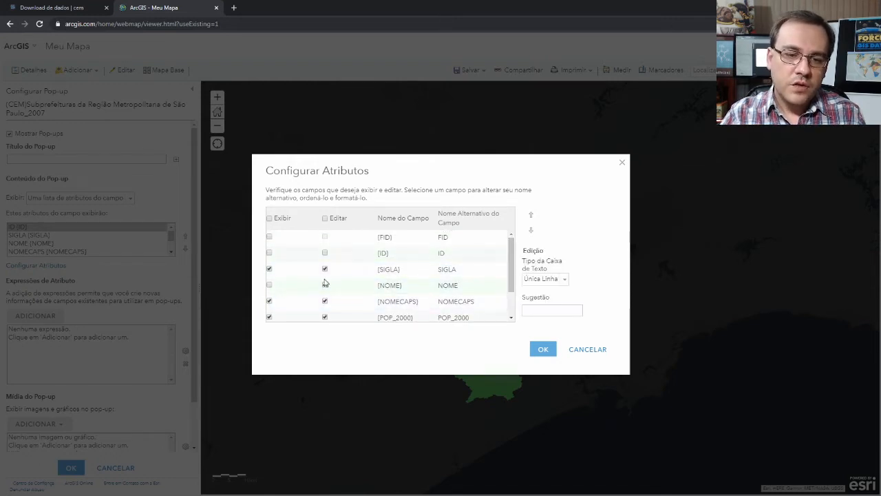
{"action": "left_click", "coordinate": [325, 286]}
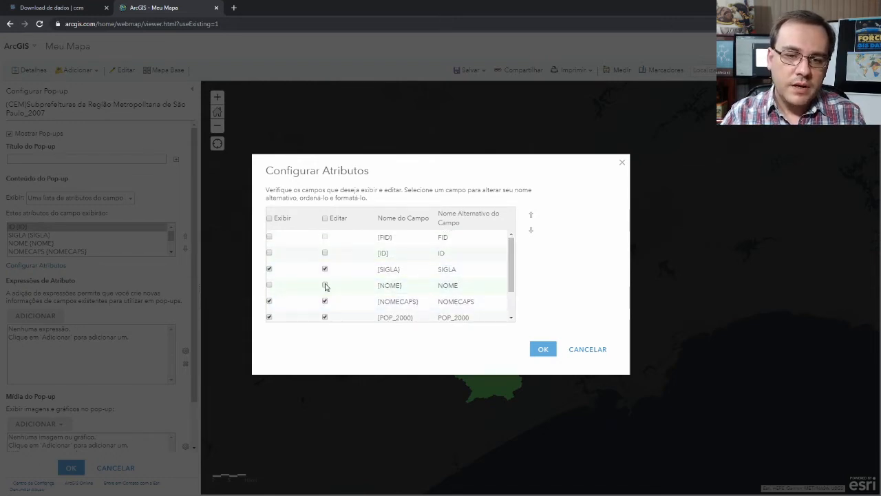
{"action": "left_click", "coordinate": [543, 349]}
{"action": "left_click", "coordinate": [72, 468]}
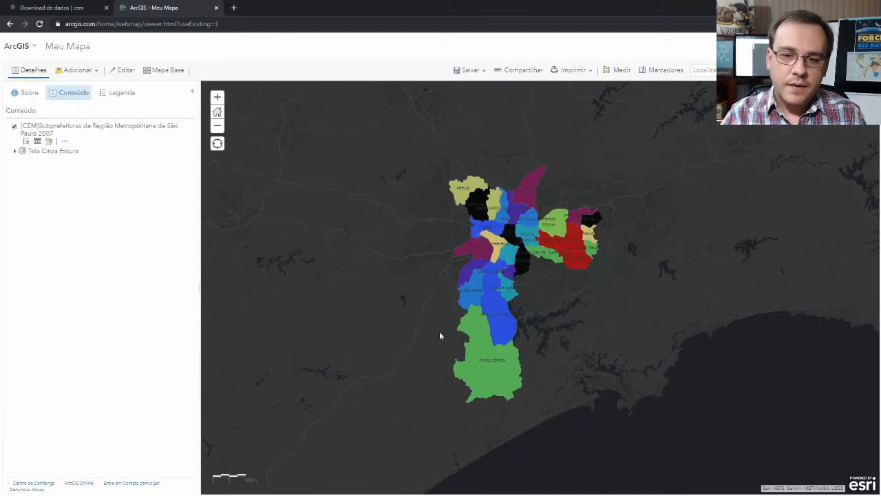
{"action": "left_click", "coordinate": [465, 298]}
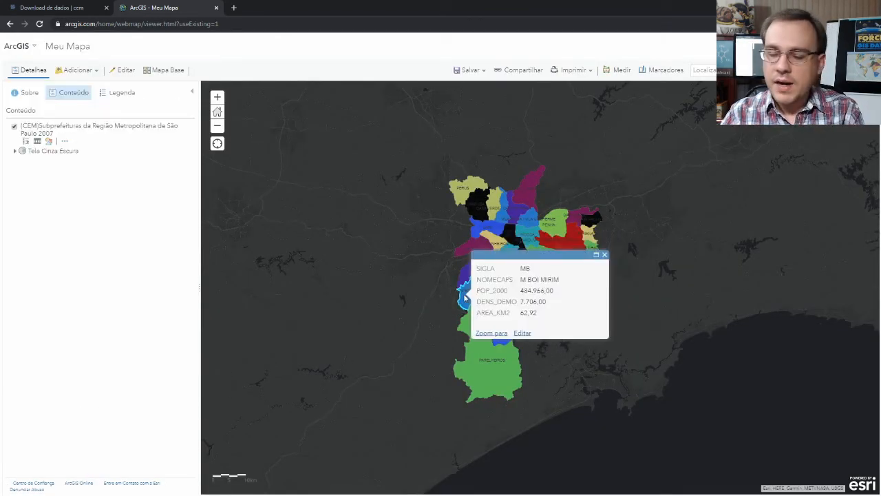
{"action": "left_click", "coordinate": [604, 255]}
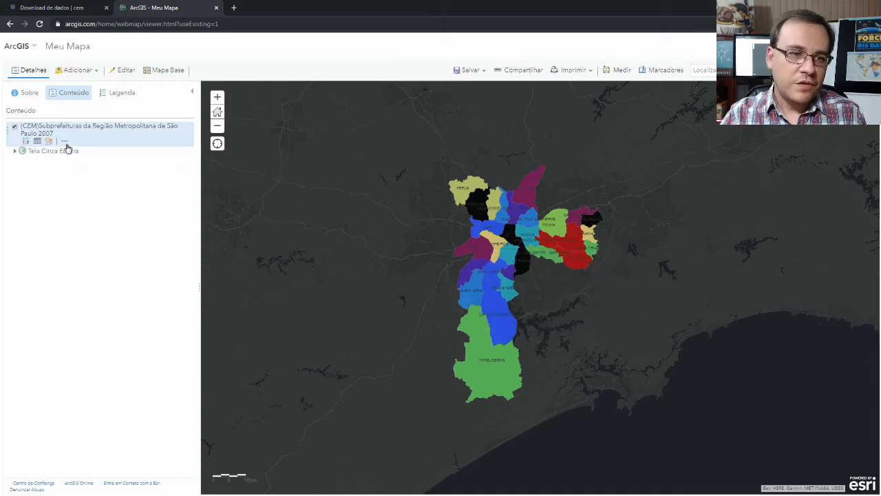
Switch the layer's pop-up content to a custom attribute display (Uma visualização de atributo personalizada) and open its text editor.
{"action": "left_click", "coordinate": [66, 142]}
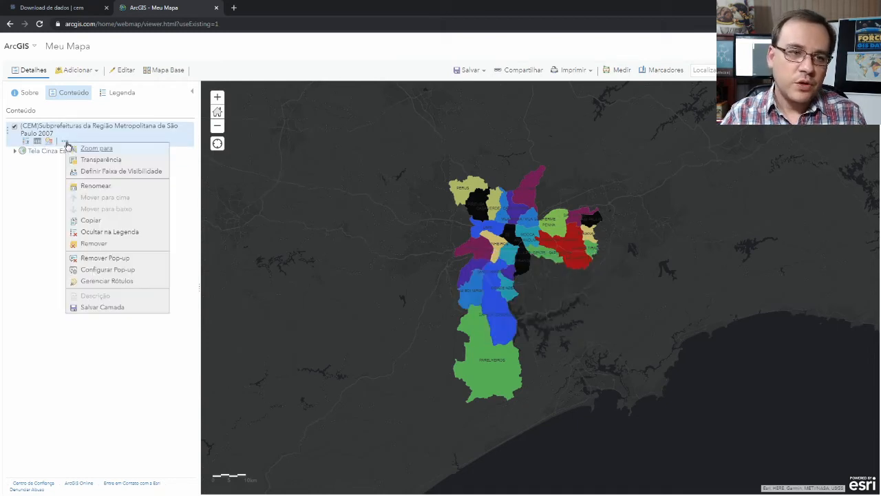
{"action": "left_click", "coordinate": [114, 271]}
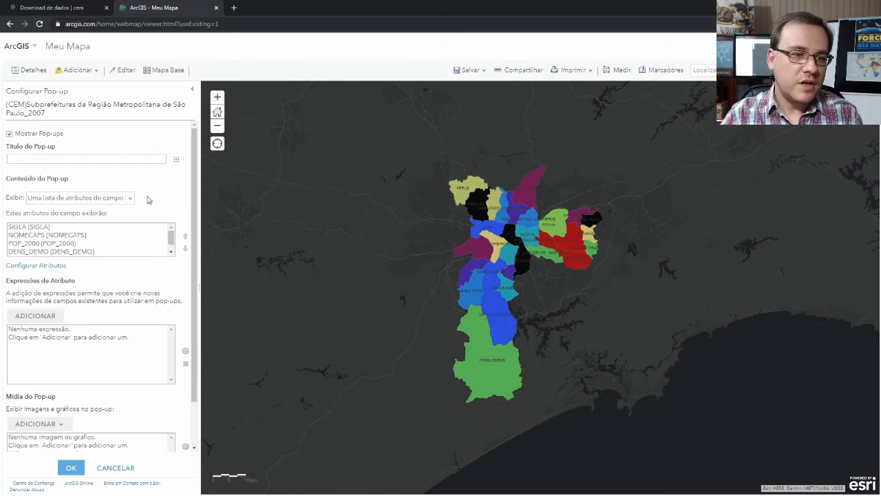
{"action": "left_click", "coordinate": [66, 198]}
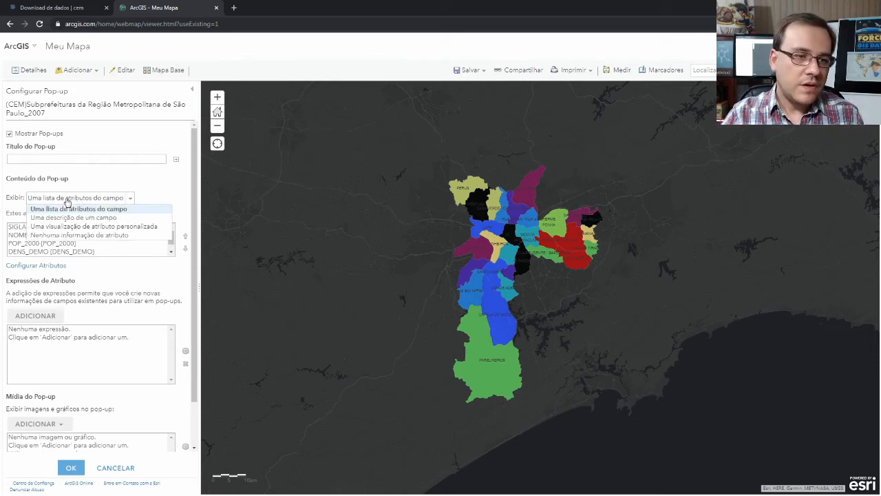
{"action": "left_click", "coordinate": [79, 226]}
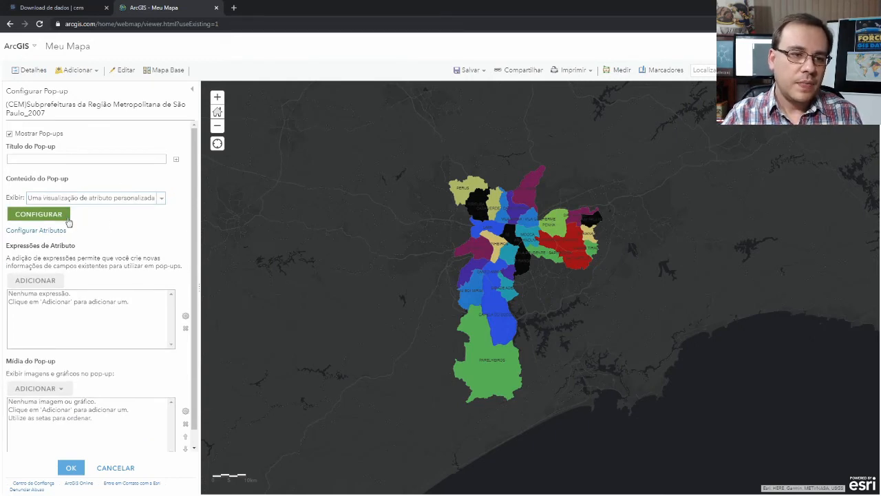
{"action": "left_click", "coordinate": [67, 217]}
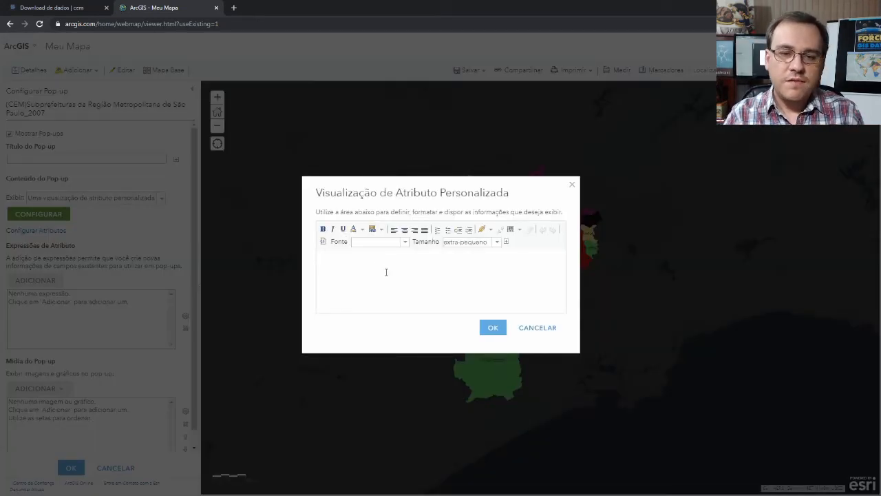
Write the pop-up text "Você selecionou a Subprefeitura de" followed by the {NOME} field.
{"action": "type", "text": "Voc"}
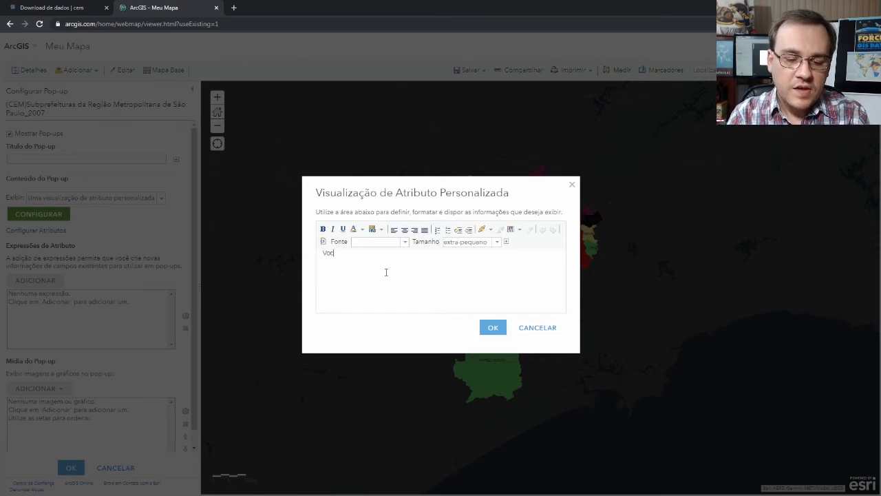
{"action": "type", "text": "ê selecionou "}
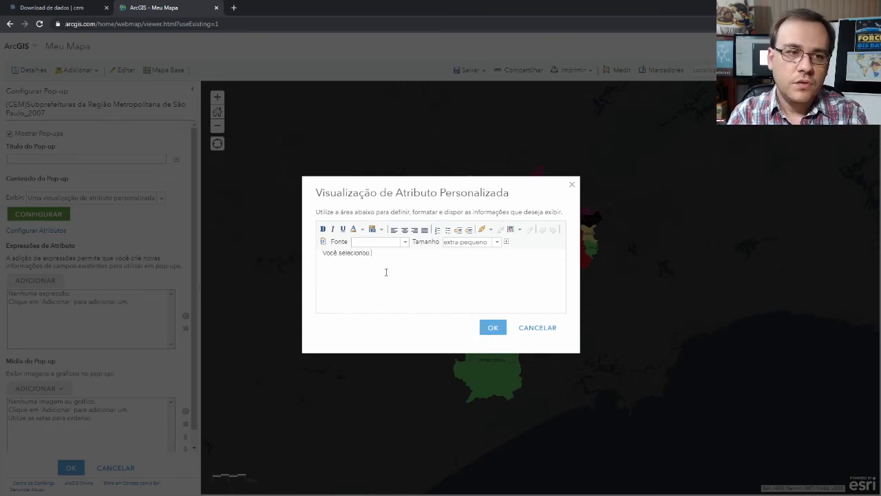
{"action": "type", "text": "a Subprefeitura de"}
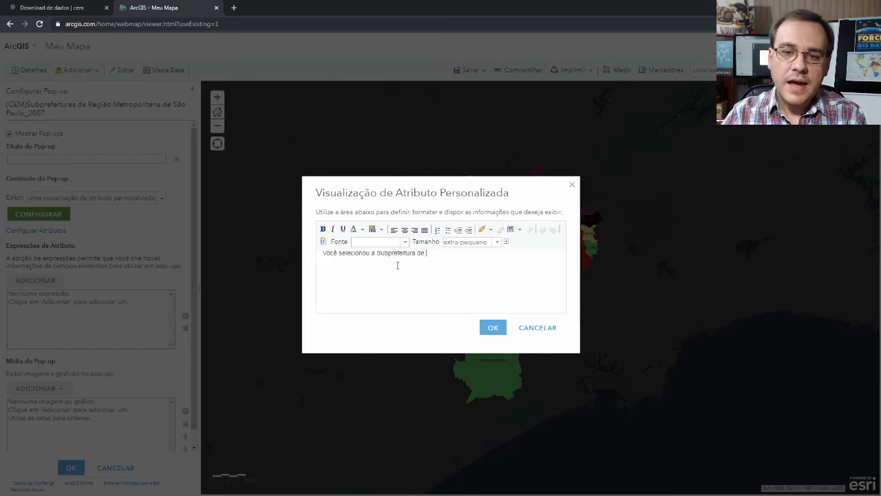
{"action": "left_click", "coordinate": [506, 242]}
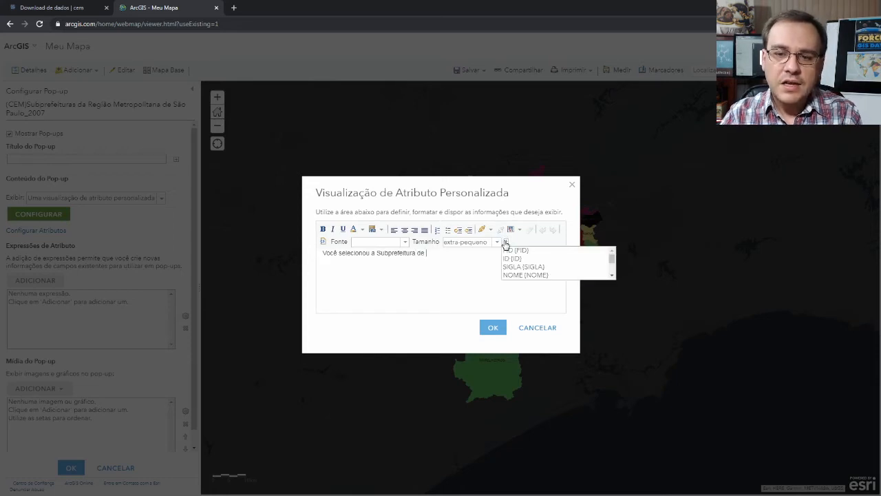
{"action": "left_click", "coordinate": [611, 276]}
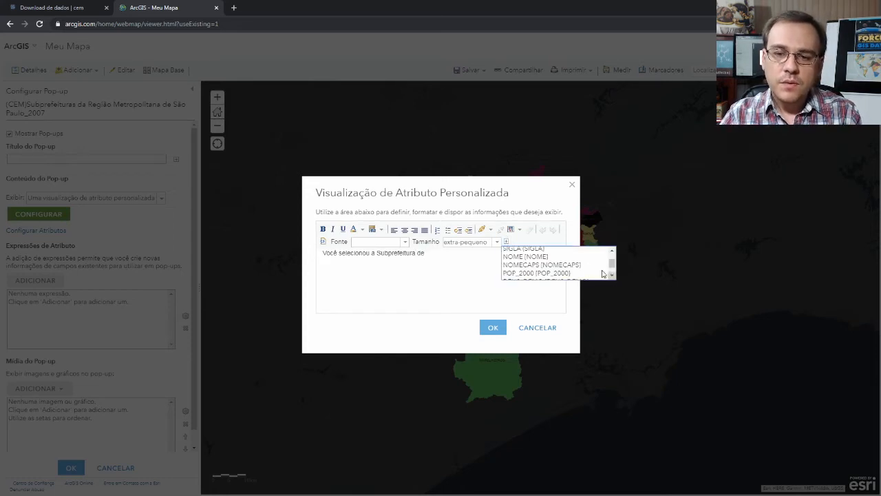
{"action": "left_click", "coordinate": [571, 258]}
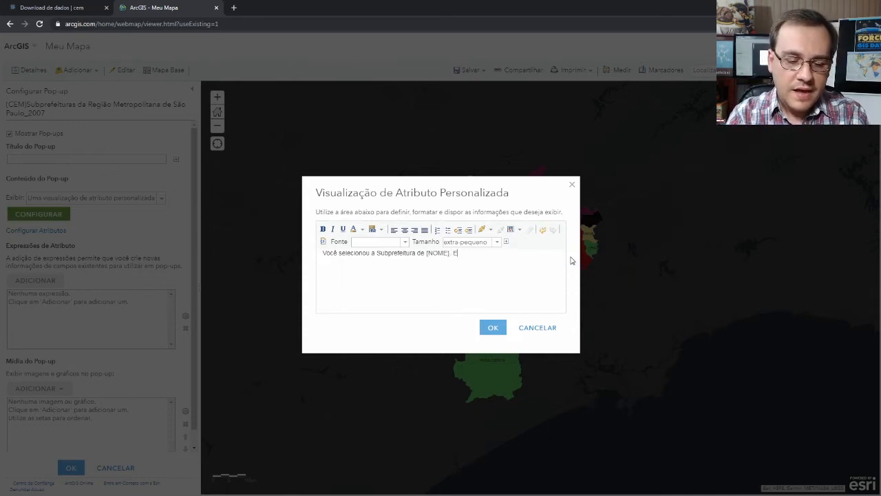
Continue the pop-up text with ". Esta área possui {AREA_KM2} quilômetros quadrados.", inserting AREA_KM2 as a field.
{"action": "type", "text": ". Esta área possui"}
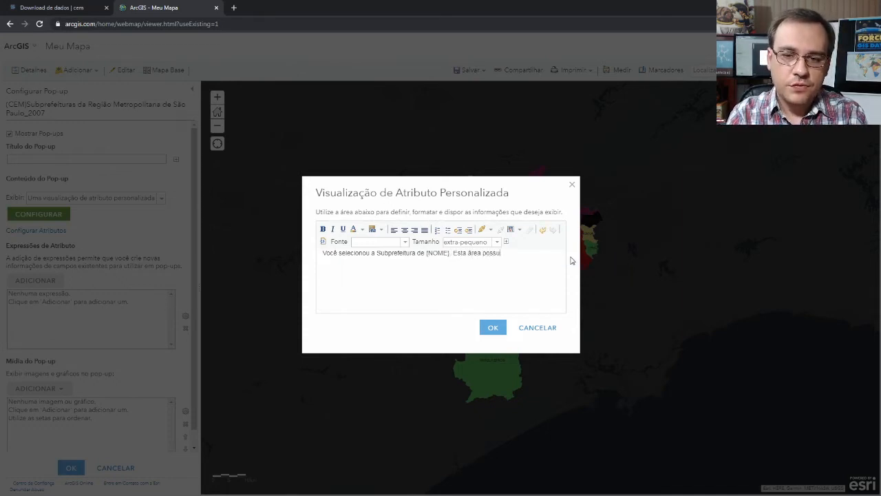
{"action": "left_click", "coordinate": [506, 242]}
{"action": "left_click_drag", "start_coordinate": [613, 260], "coordinate": [613, 274]}
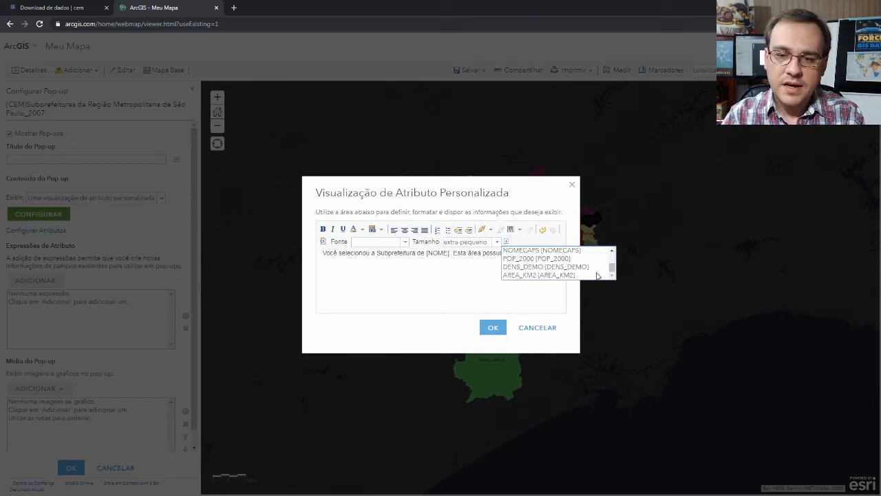
{"action": "left_click", "coordinate": [596, 275]}
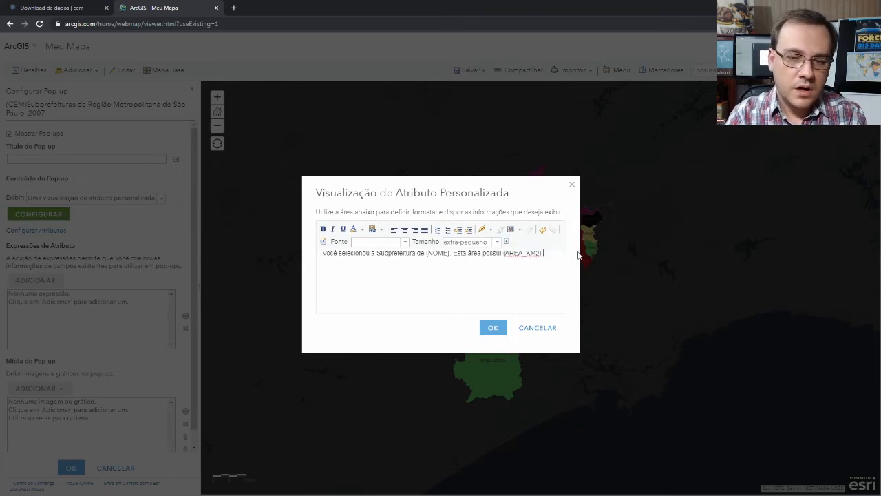
{"action": "type", "text": "km2"}
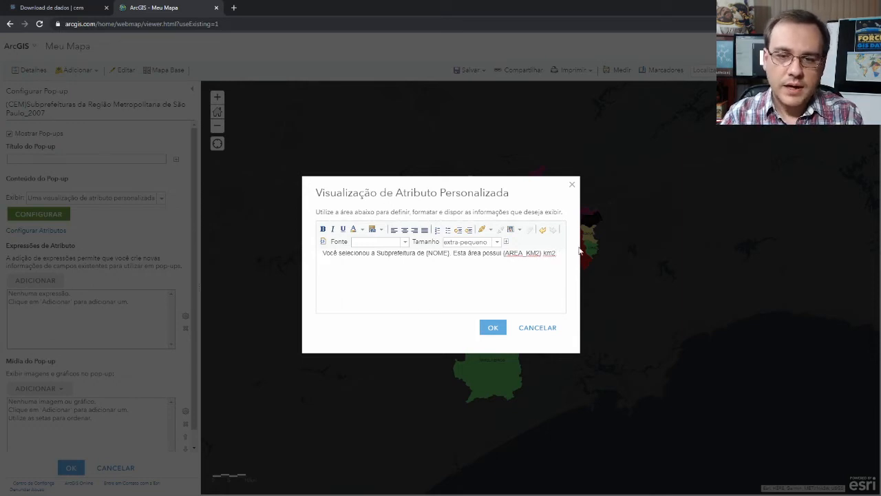
{"action": "left_click_drag", "start_coordinate": [557, 254], "coordinate": [543, 253]}
{"action": "type", "text": "qu"}
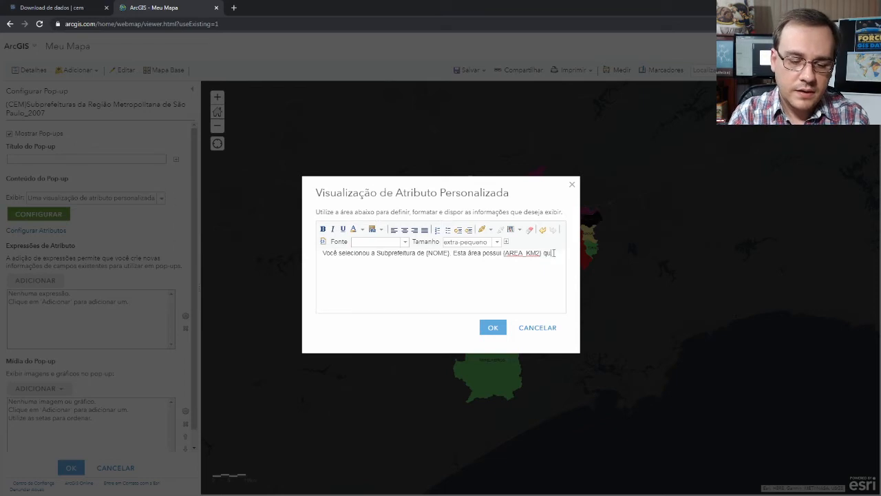
{"action": "type", "text": "ilômetros qu"}
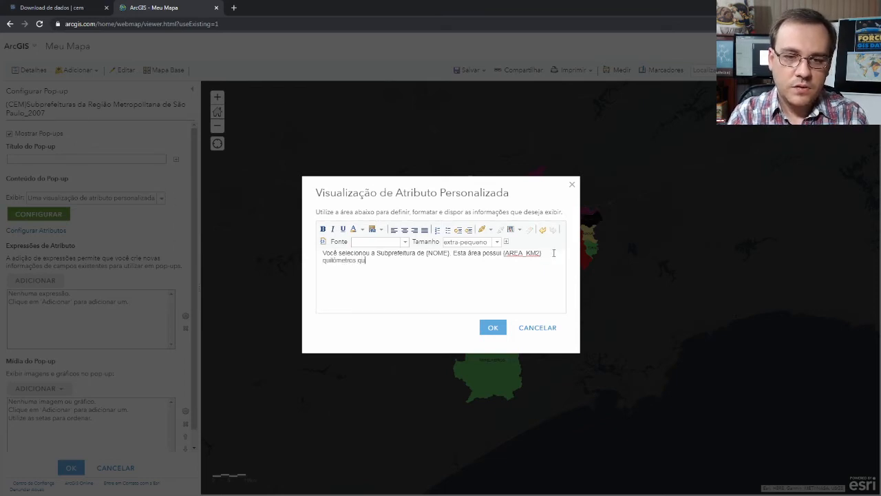
{"action": "type", "text": "adrados. "}
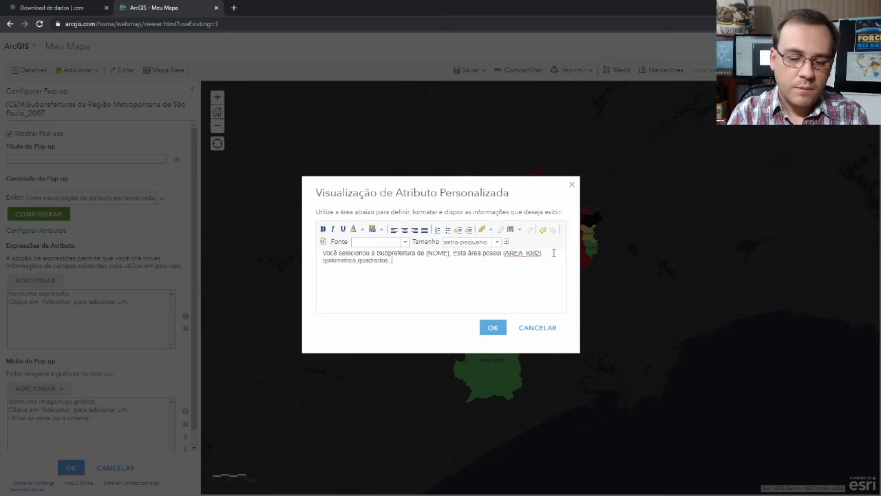
Add "Possui população de" followed by the {POP_2000} field to the pop-up text.
{"action": "type", "text": "Possui população de"}
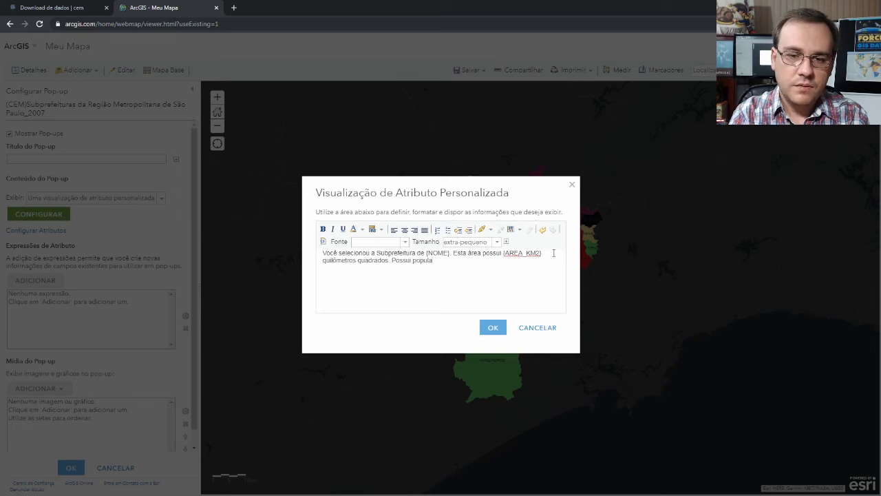
{"action": "left_click", "coordinate": [508, 241]}
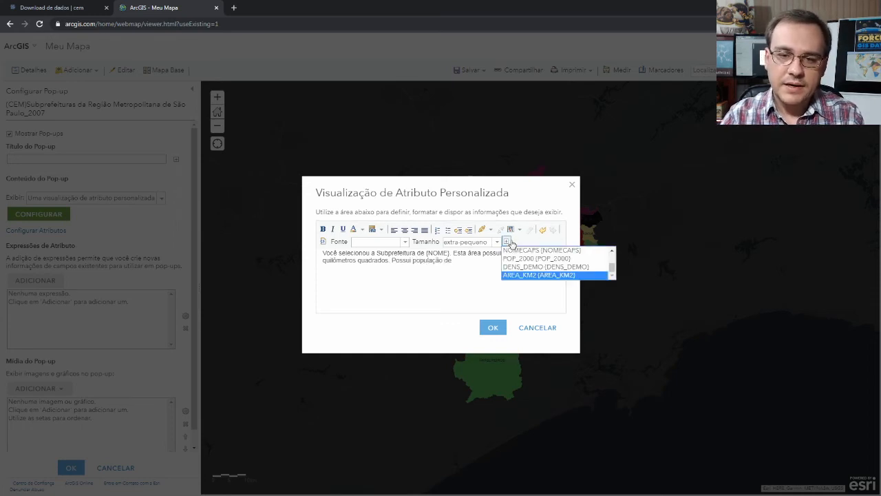
{"action": "left_click", "coordinate": [576, 259]}
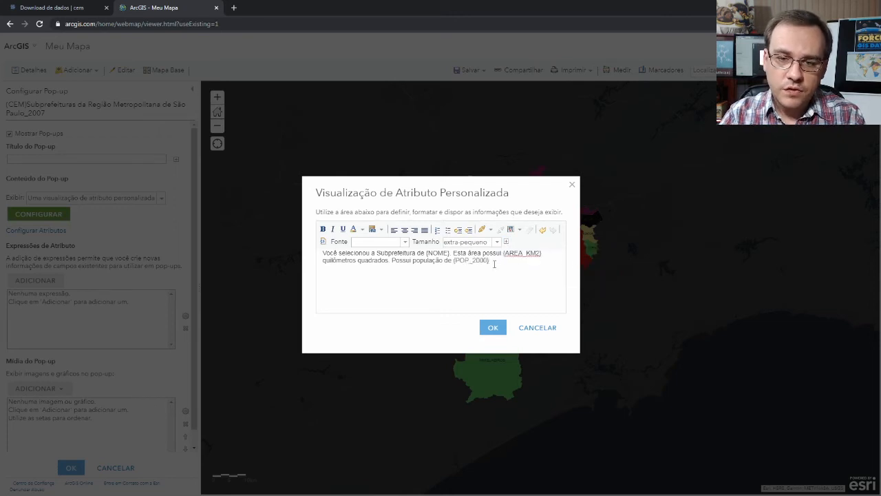
Highlight the {POP_2000} field in the pop-up text with a red background and accept the custom text.
{"action": "left_click_drag", "start_coordinate": [493, 264], "coordinate": [454, 258]}
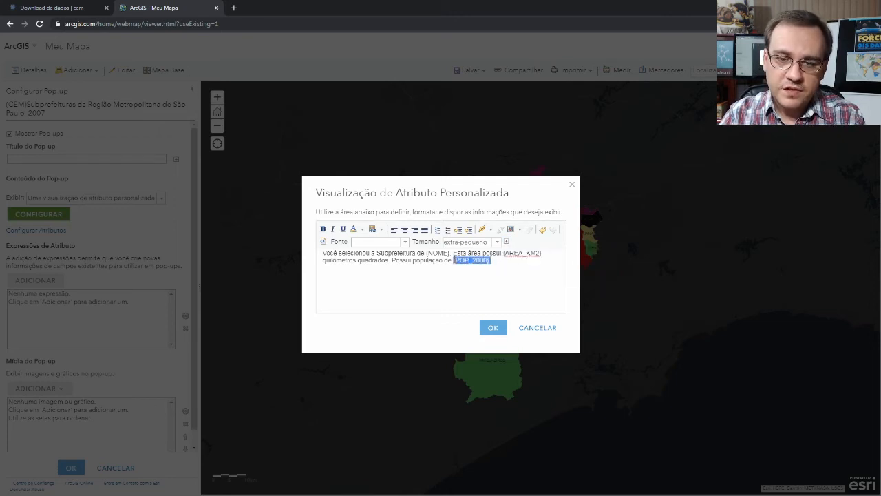
{"action": "left_click", "coordinate": [381, 229]}
{"action": "left_click", "coordinate": [384, 268]}
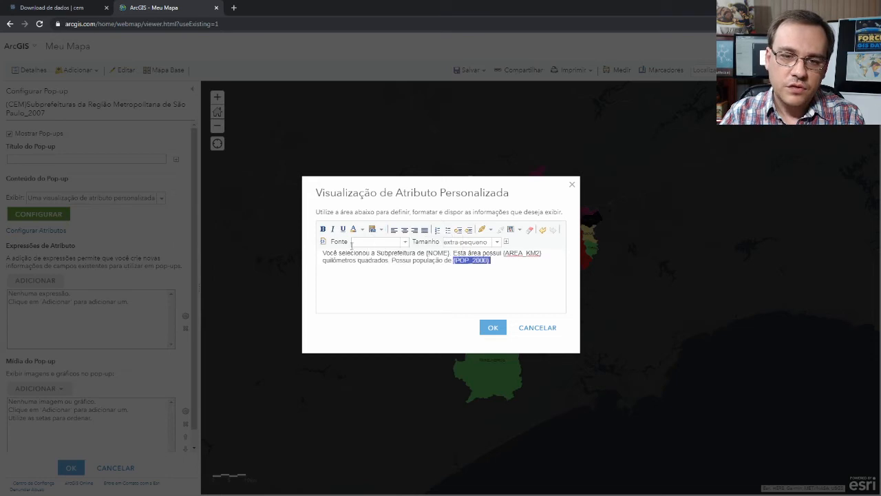
{"action": "left_click", "coordinate": [496, 328]}
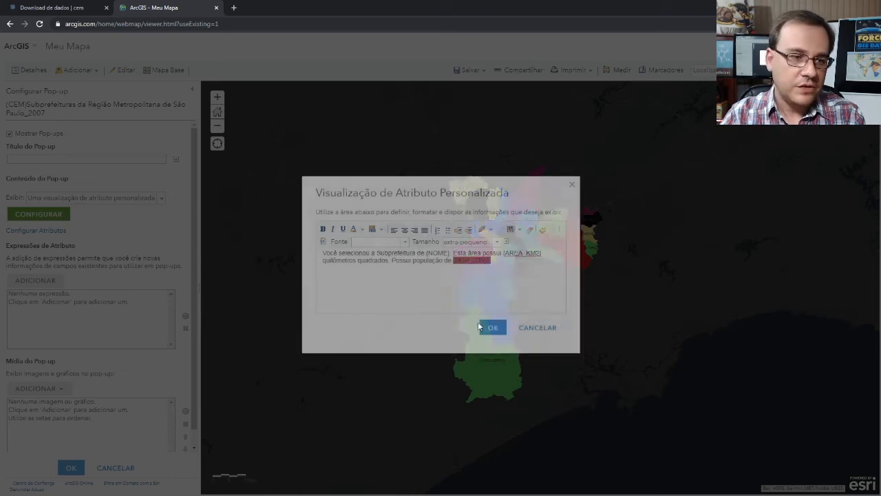
Add a pie chart of the POP_2000 and DENS_DEMO fields to the pop-up media and apply the pop-up configuration.
{"action": "scroll", "coordinate": [186, 315], "scroll_direction": "down", "scroll_amount": 1}
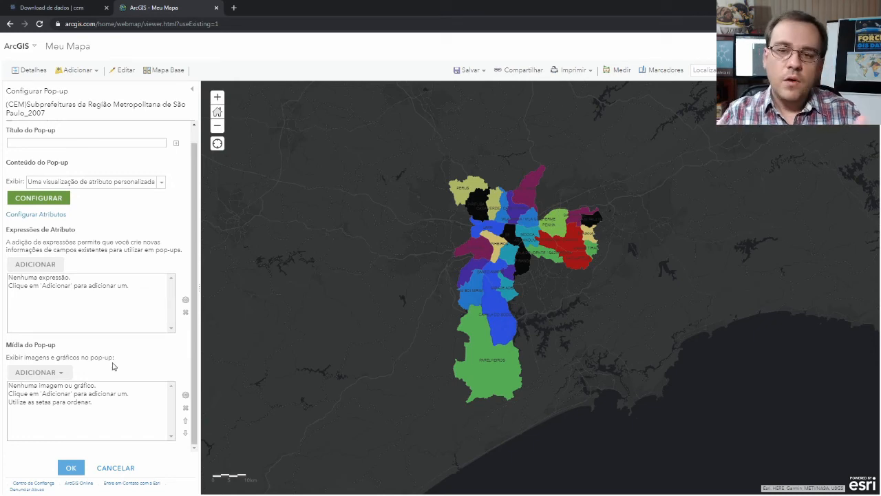
{"action": "left_click", "coordinate": [60, 372]}
{"action": "left_click", "coordinate": [66, 389]}
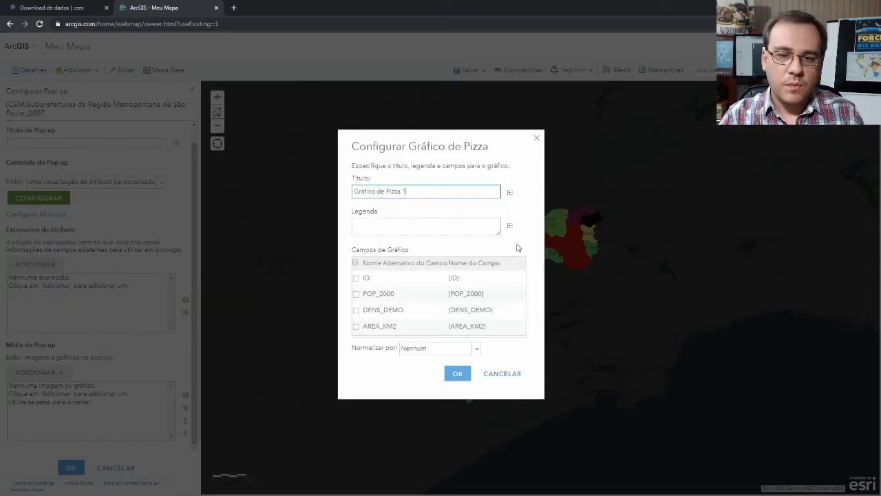
{"action": "left_click", "coordinate": [356, 294]}
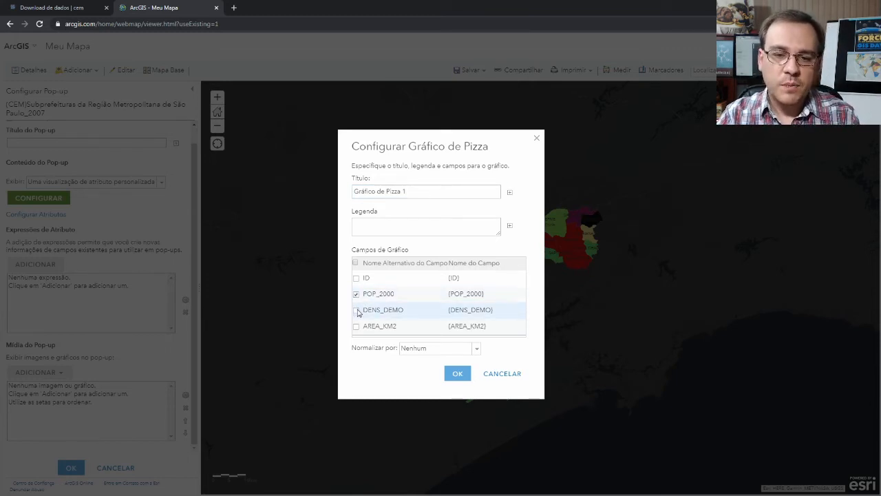
{"action": "left_click", "coordinate": [357, 310]}
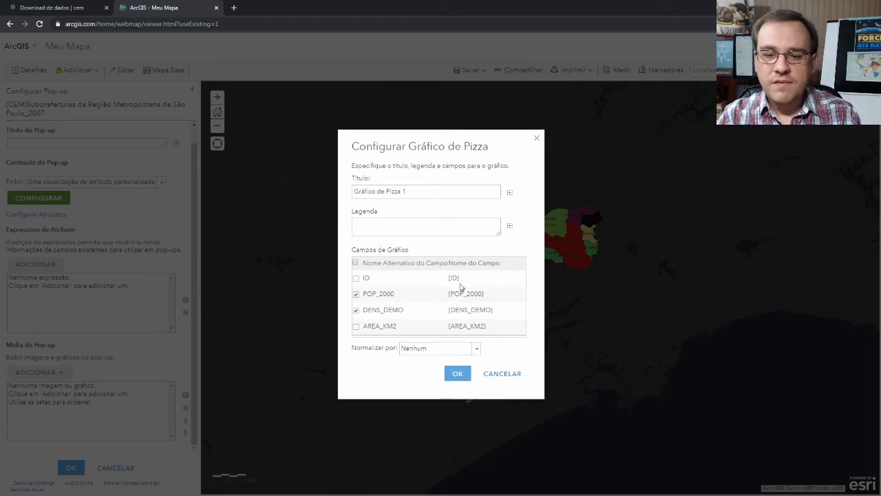
{"action": "left_click", "coordinate": [459, 374]}
{"action": "left_click", "coordinate": [73, 469]}
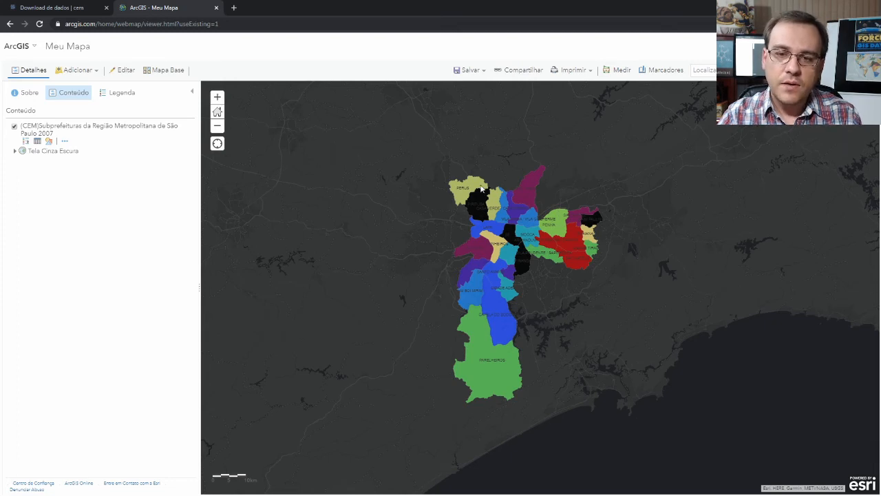
Check the pop-up of the Perus subprefecture, including its text and the pie chart values, and close it.
{"action": "left_click", "coordinate": [482, 189]}
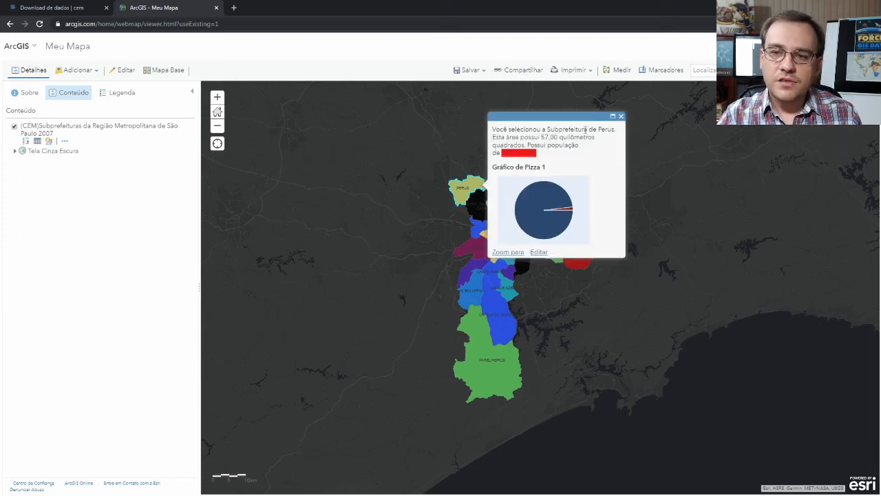
{"action": "mouse_move", "coordinate": [545, 214]}
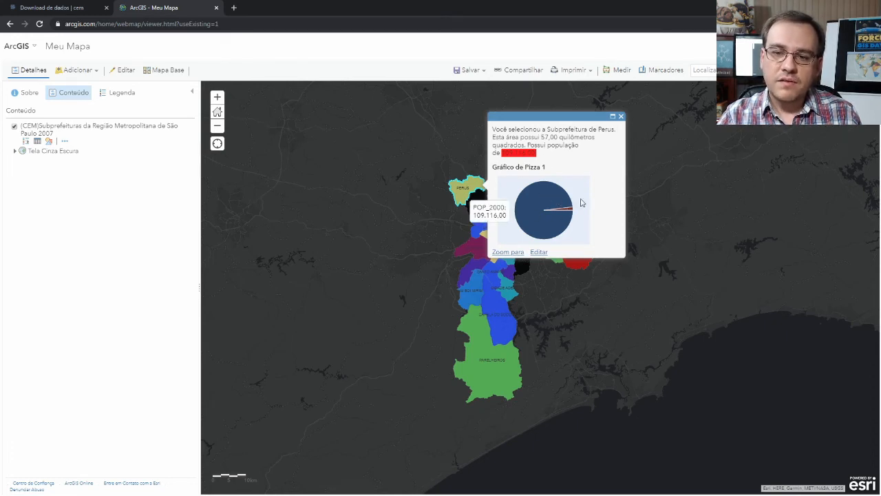
{"action": "left_click", "coordinate": [621, 118]}
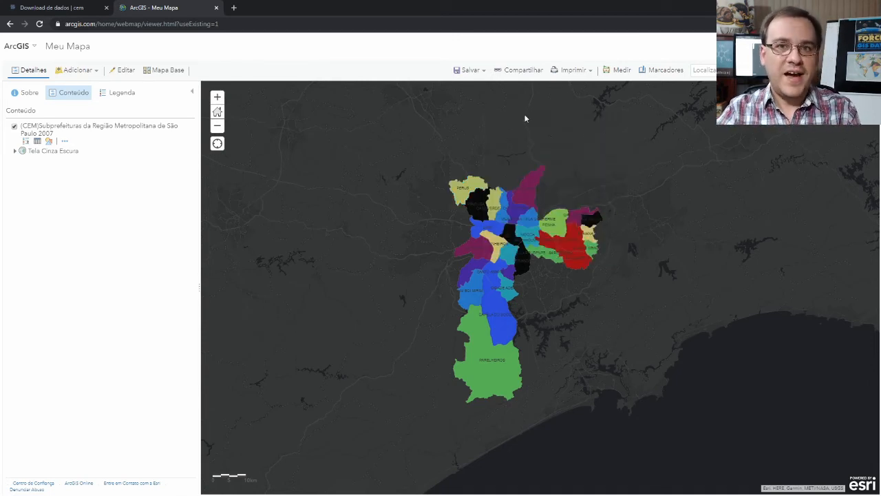
Start saving the map and give it the title "Mapa Temático Subprefeituras de São Paulo".
{"action": "left_click", "coordinate": [471, 69]}
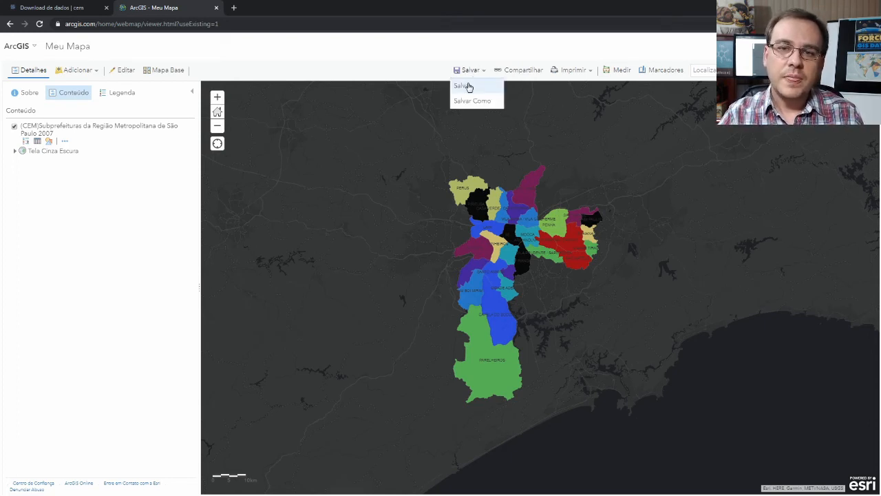
{"action": "left_click", "coordinate": [467, 84]}
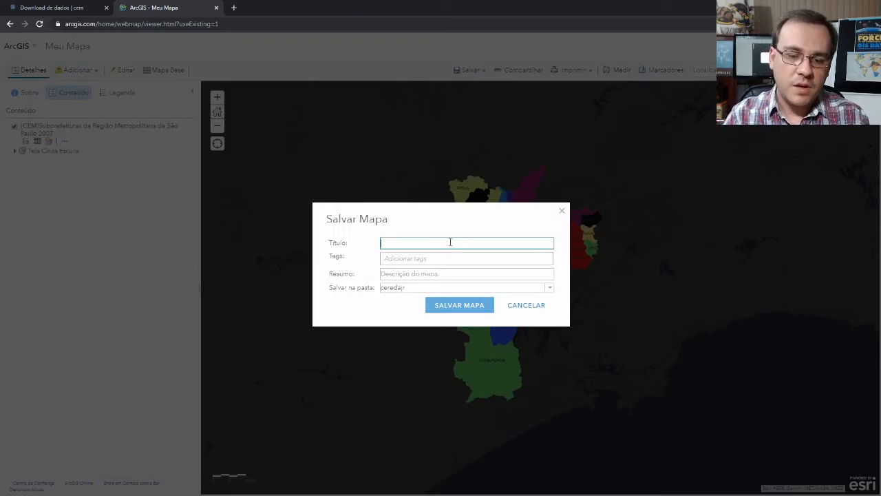
{"action": "type", "text": "M"}
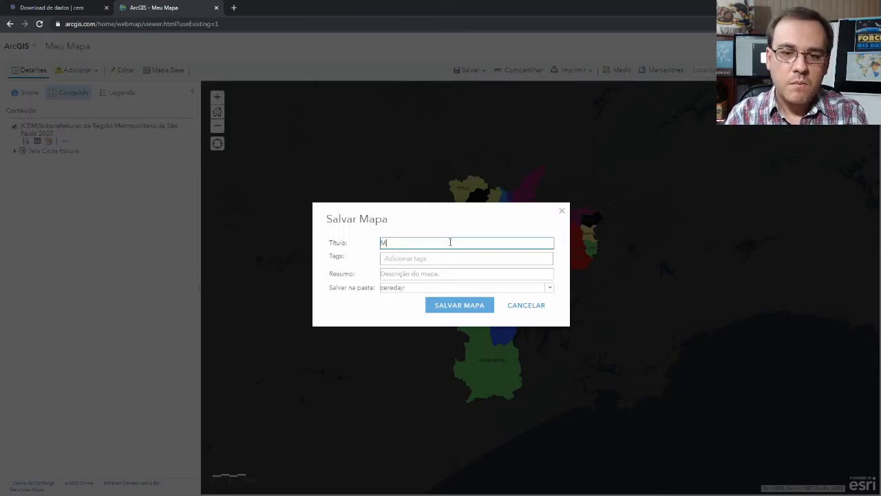
{"action": "type", "text": "apa Tem"}
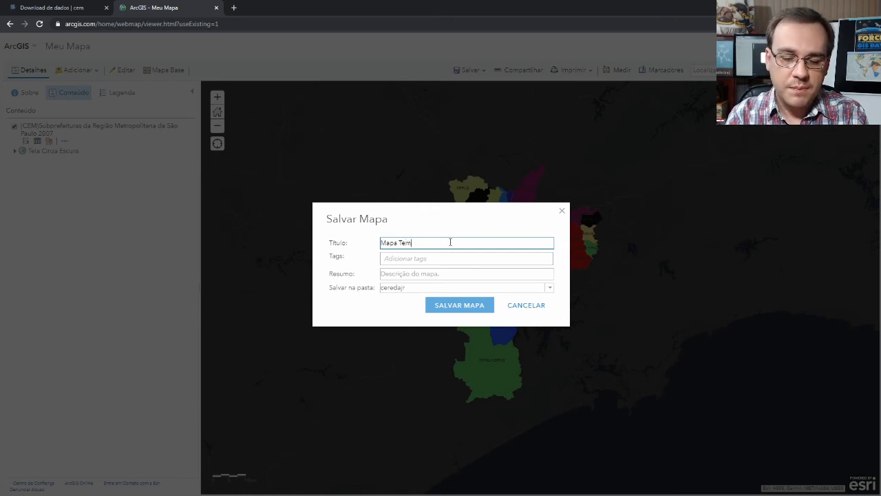
{"action": "type", "text": "ático"}
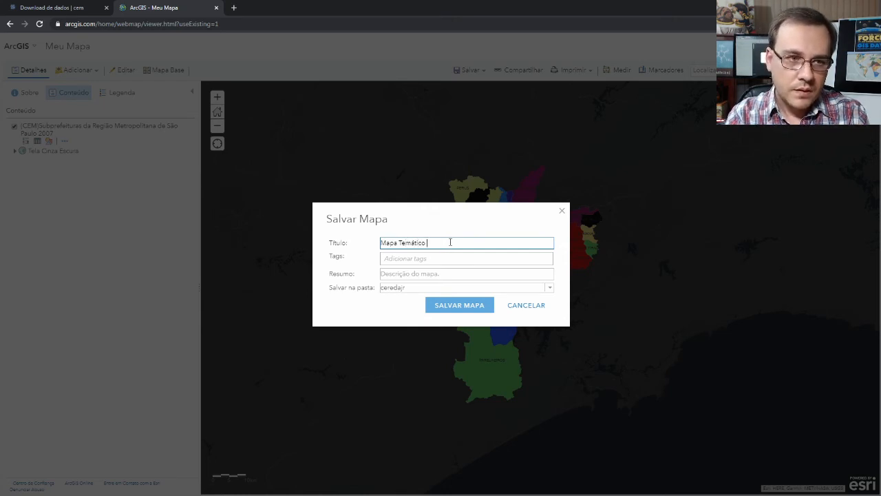
{"action": "type", "text": " Subprefeituras"}
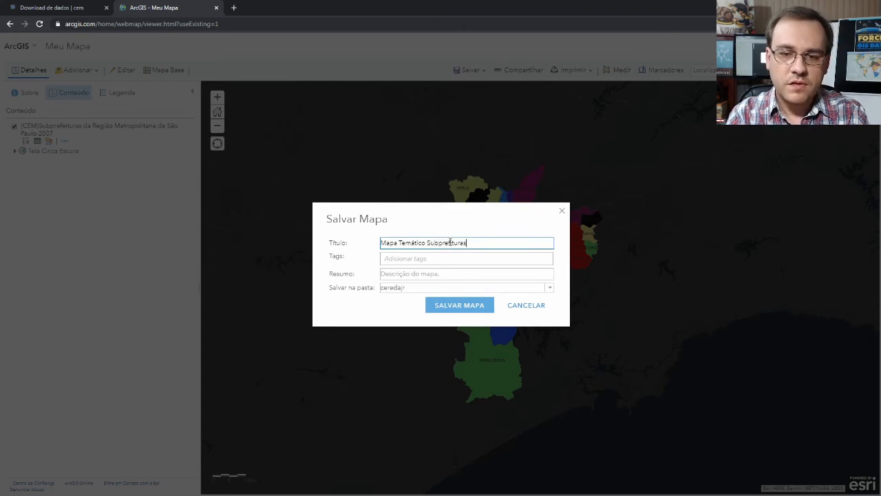
{"action": "key", "text": "BackSpace"}
{"action": "key", "text": "BackSpace"}
{"action": "key", "text": "BackSpace"}
{"action": "key", "text": "BackSpace"}
{"action": "type", "text": "eitu"}
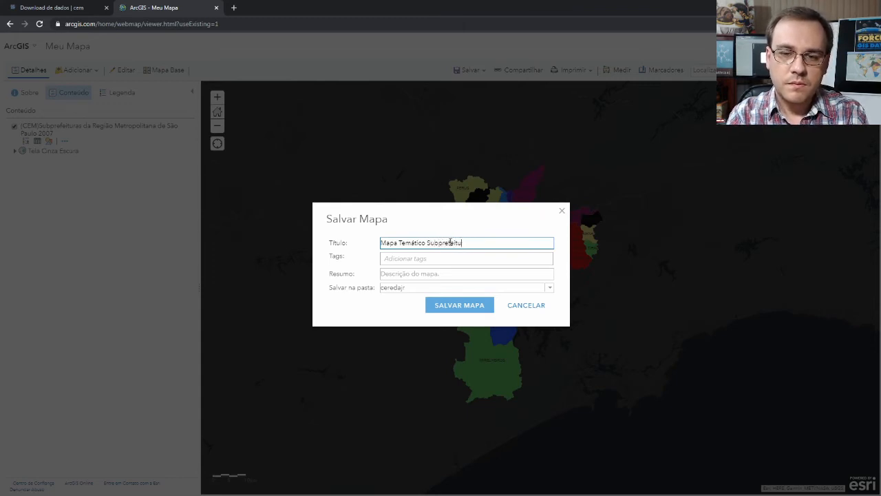
{"action": "type", "text": "ras de SP"}
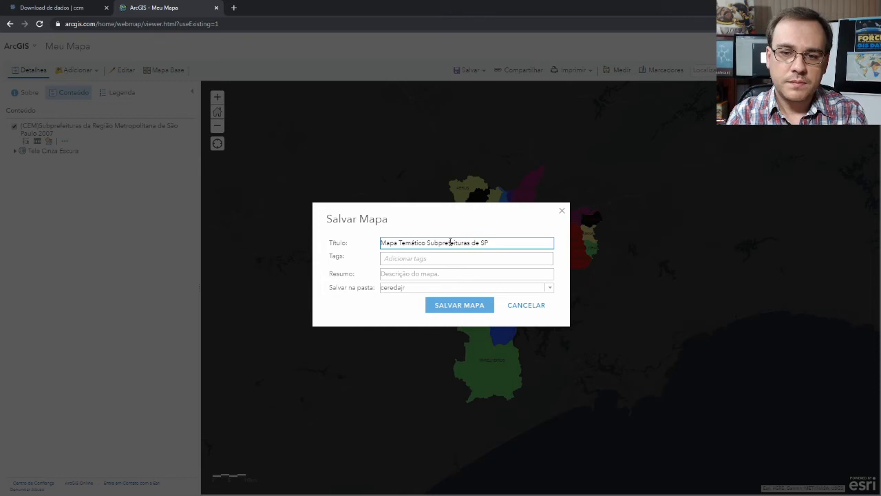
{"action": "key", "text": "BackSpace"}
{"action": "type", "text": "ão Paulo"}
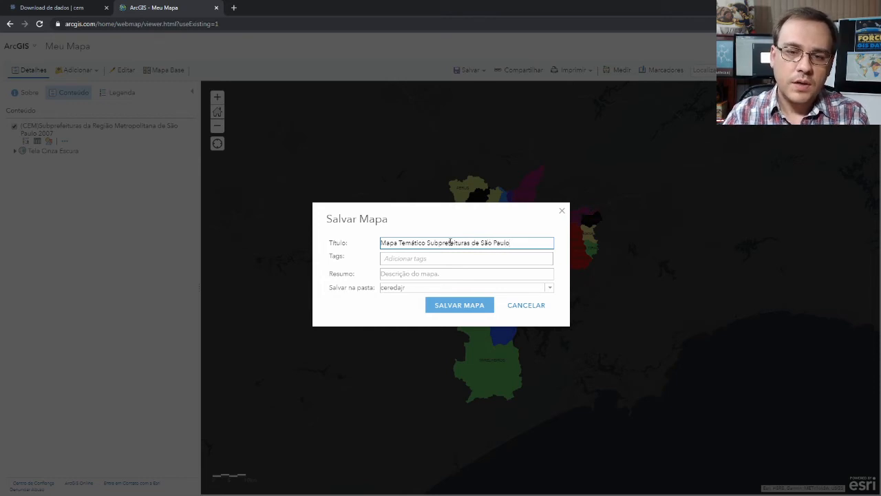
Add the tags "sao paulo" and "RMSP" to the map being saved.
{"action": "left_click", "coordinate": [420, 258]}
{"action": "type", "text": "sa"}
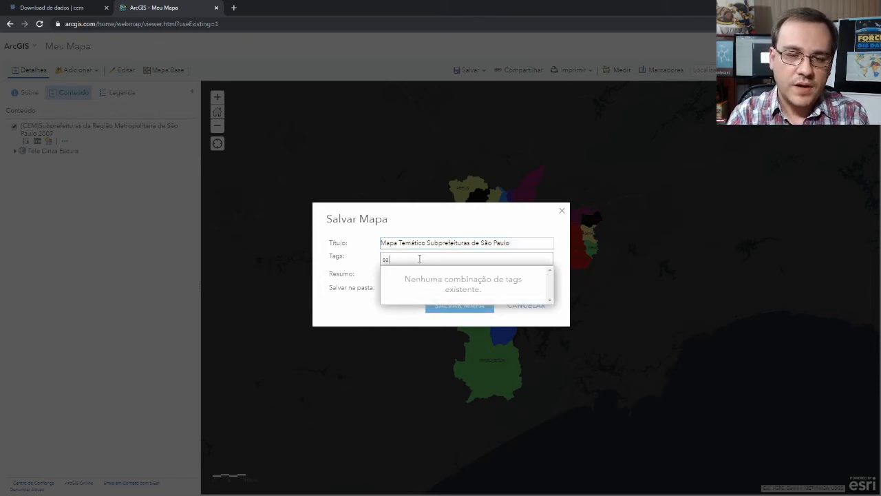
{"action": "type", "text": "o paulo"}
{"action": "key", "text": "Return"}
{"action": "type", "text": "RMSP"}
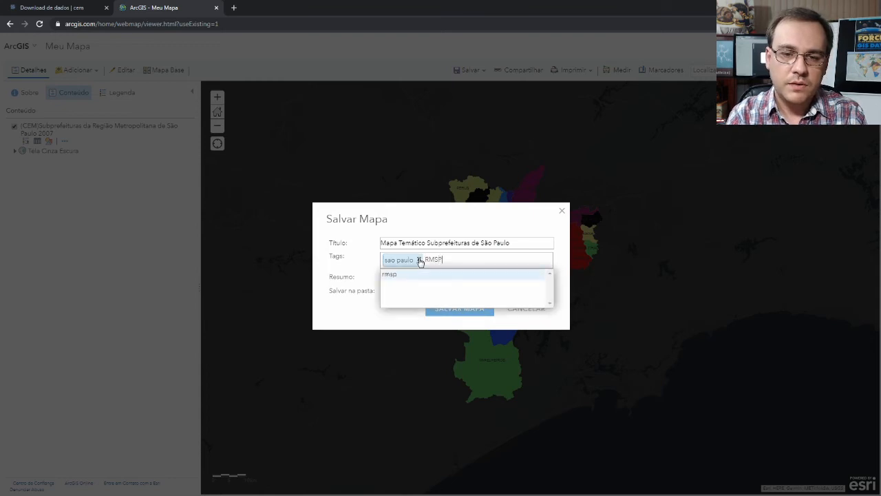
{"action": "key", "text": "Return"}
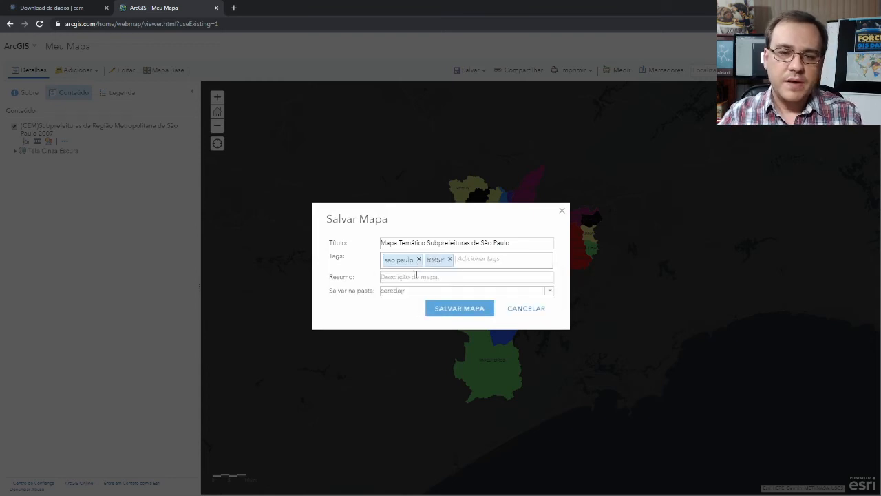
Leave the summary blank, keep the default folder and save the map.
{"action": "left_click", "coordinate": [416, 277]}
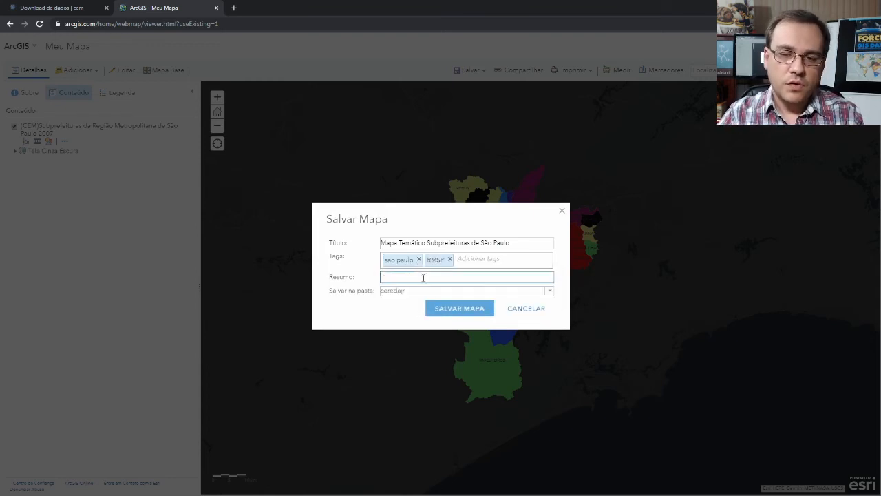
{"action": "left_click", "coordinate": [549, 294]}
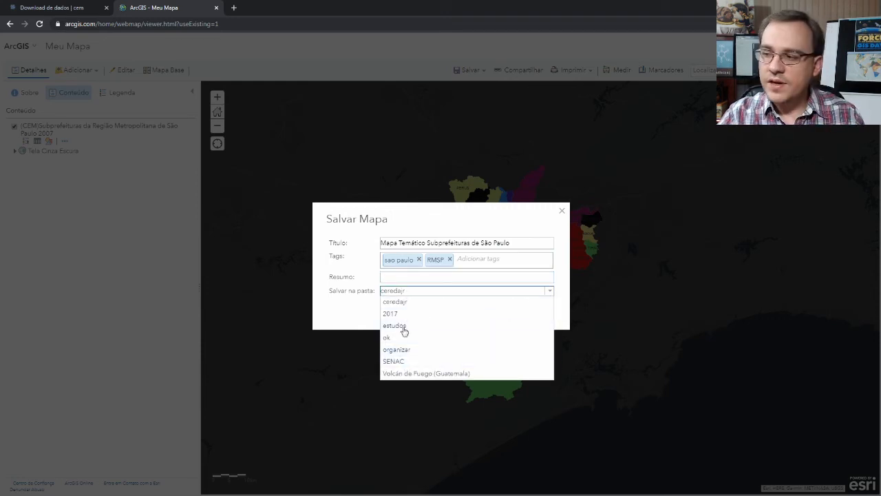
{"action": "left_click", "coordinate": [339, 292]}
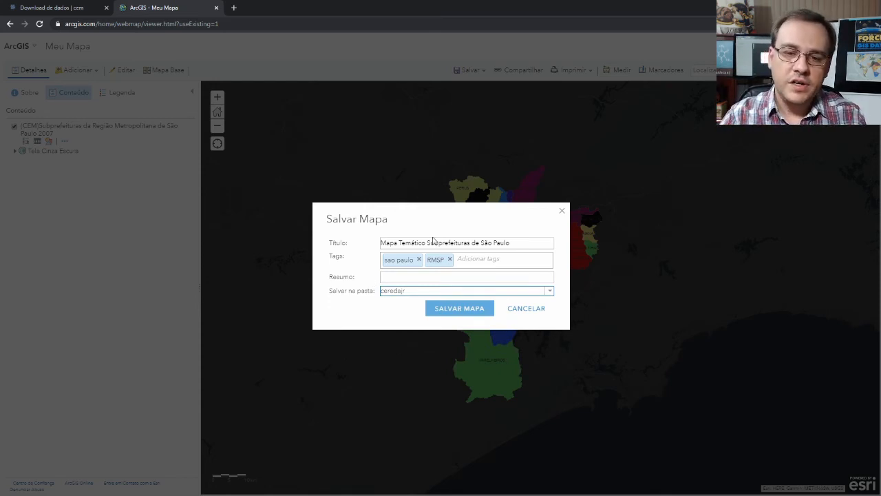
{"action": "left_click", "coordinate": [480, 307]}
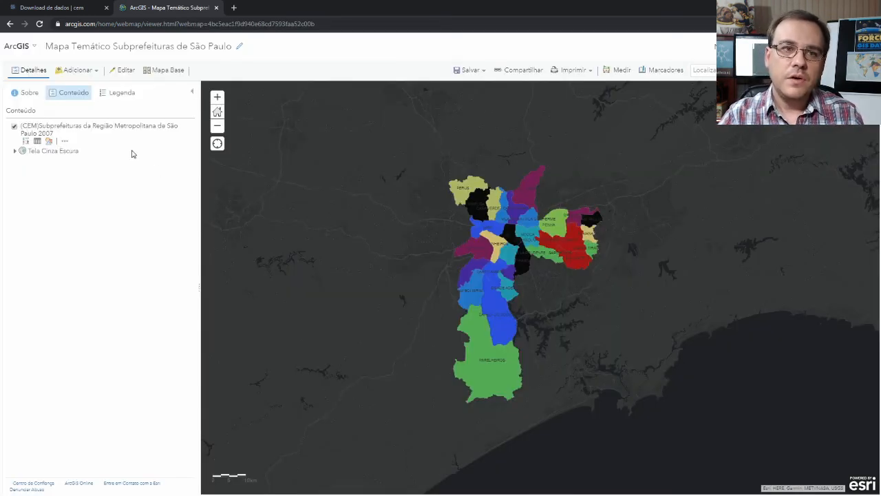
Open the ArcGIS Online home page at arcgis.com in a new browser tab.
{"action": "left_click", "coordinate": [233, 8]}
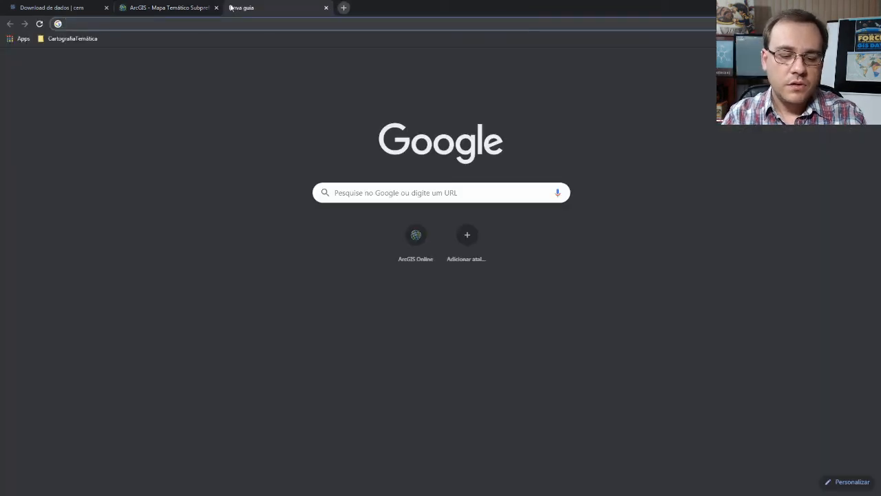
{"action": "type", "text": "arcvc"}
{"action": "type", "text": "is.com"}
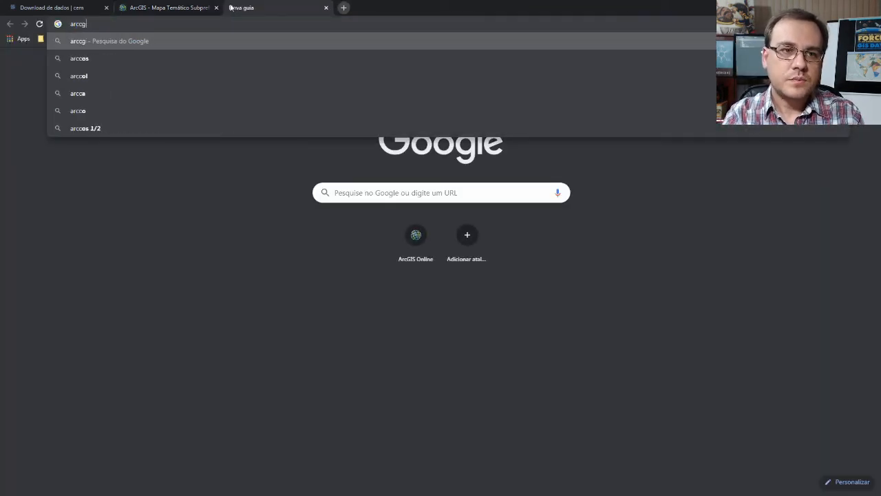
{"action": "key", "text": "Return"}
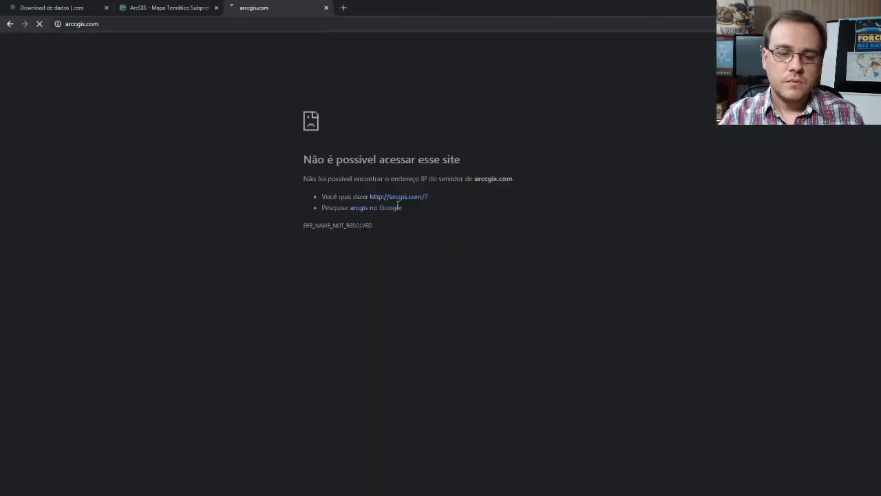
{"action": "left_click", "coordinate": [242, 28]}
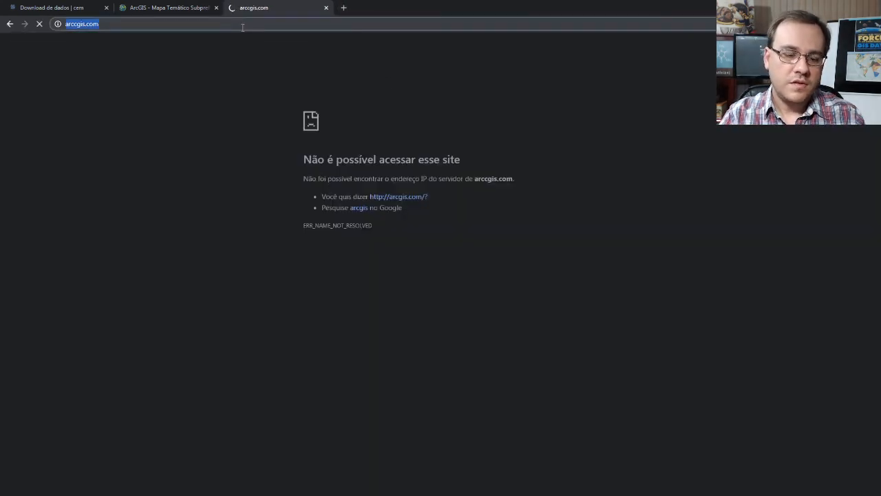
{"action": "type", "text": "arcgis.com"}
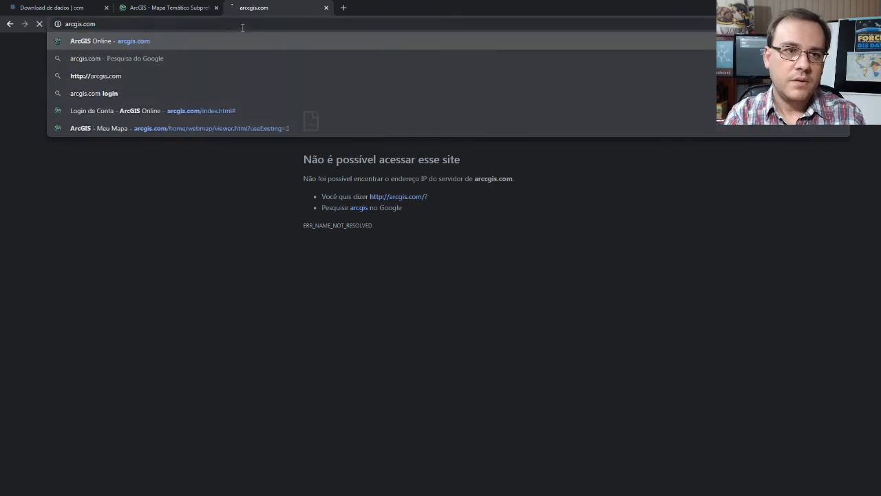
{"action": "key", "text": "Return"}
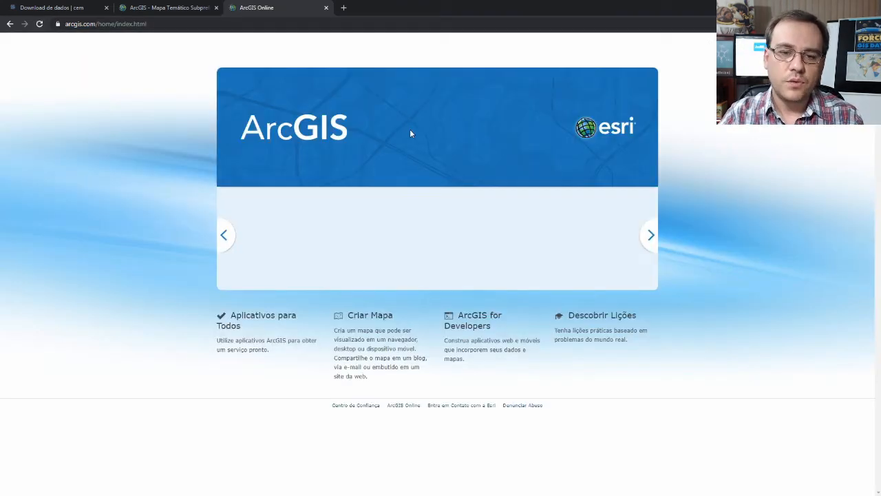
Find "Mapa Temático Subprefeituras de São Paulo" in the account's content and open it in Map Viewer.
{"action": "left_click", "coordinate": [406, 48]}
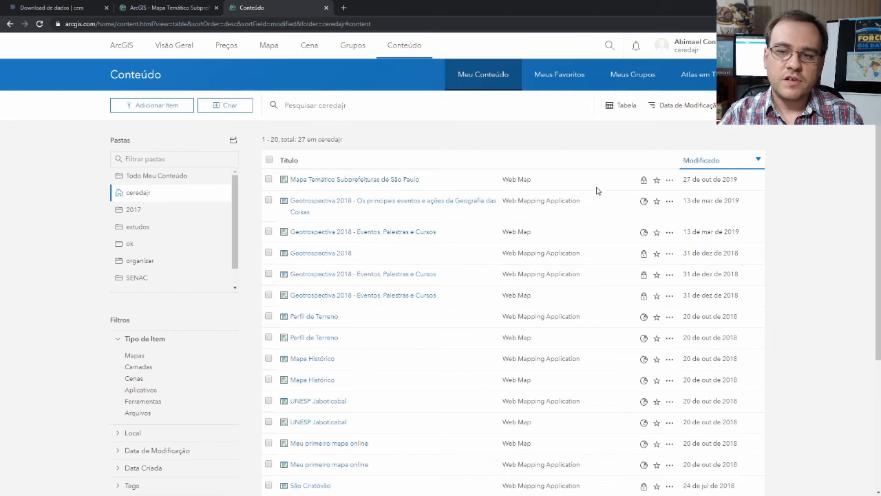
{"action": "left_click", "coordinate": [670, 180]}
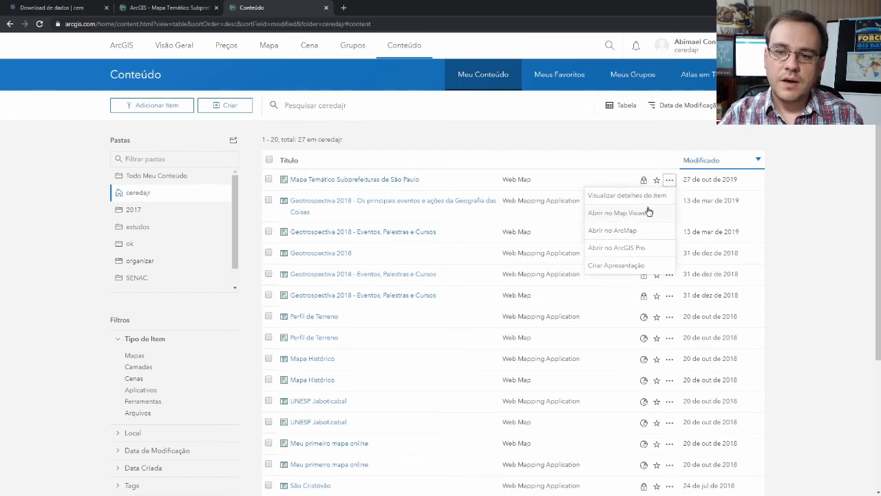
{"action": "left_click", "coordinate": [661, 215]}
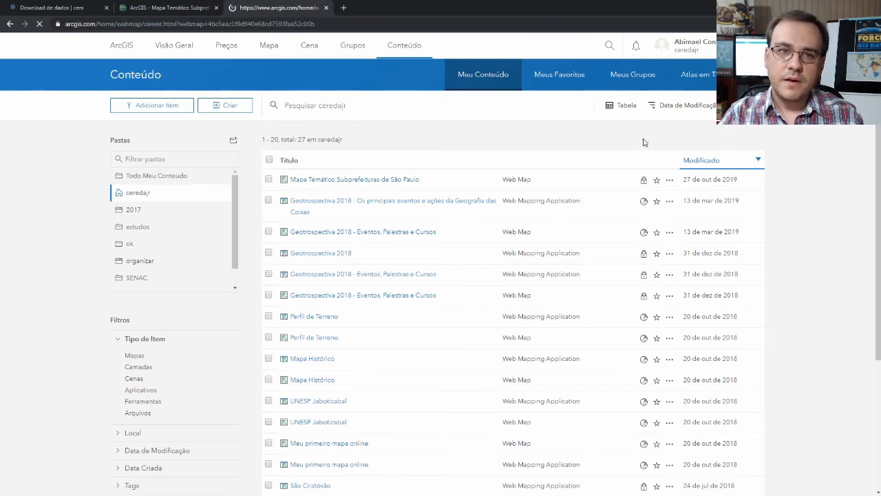